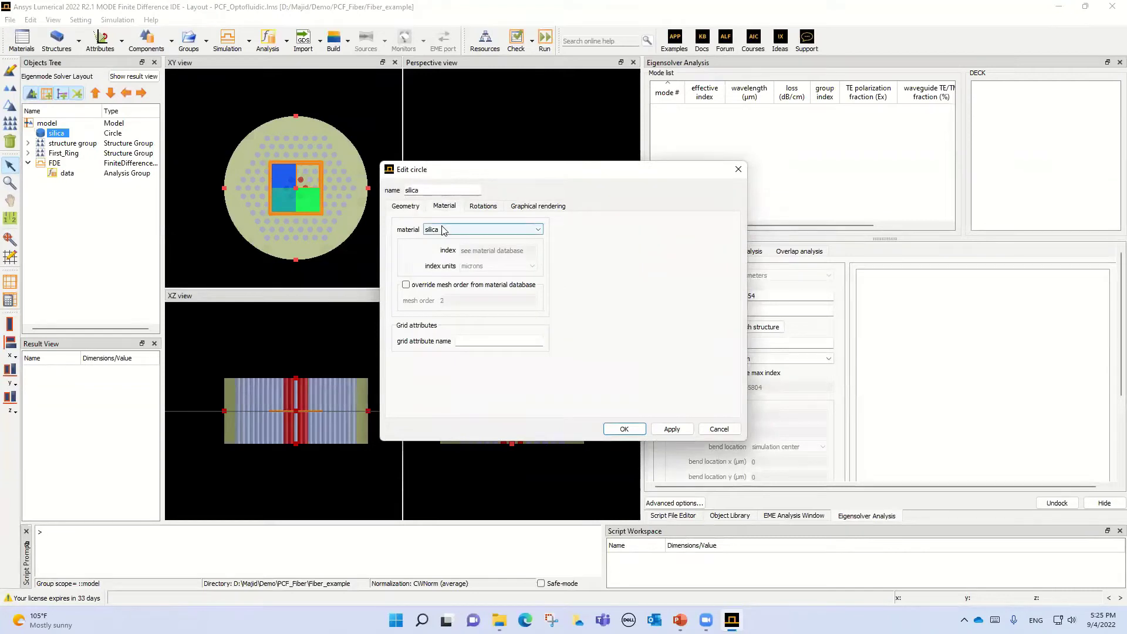
Step: Check the material assigned to the silica circle and inspect silica's Sellmeier coefficients in the material database
click(444, 231)
click(718, 429)
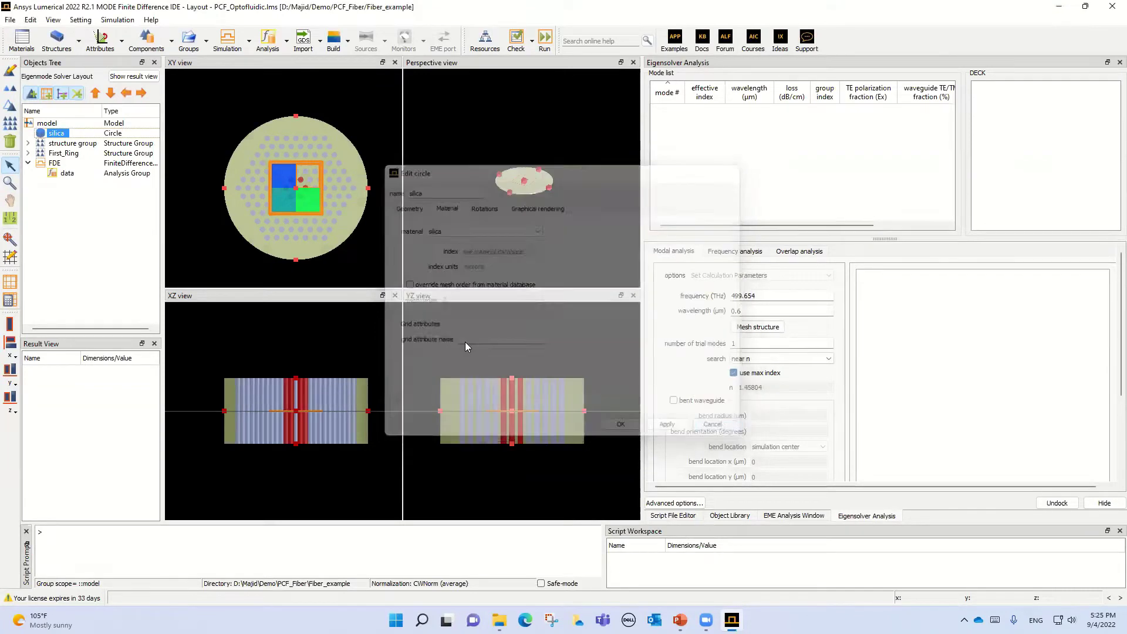
click(22, 40)
scroll(419, 206, down, 15)
scroll(419, 225, down, 1)
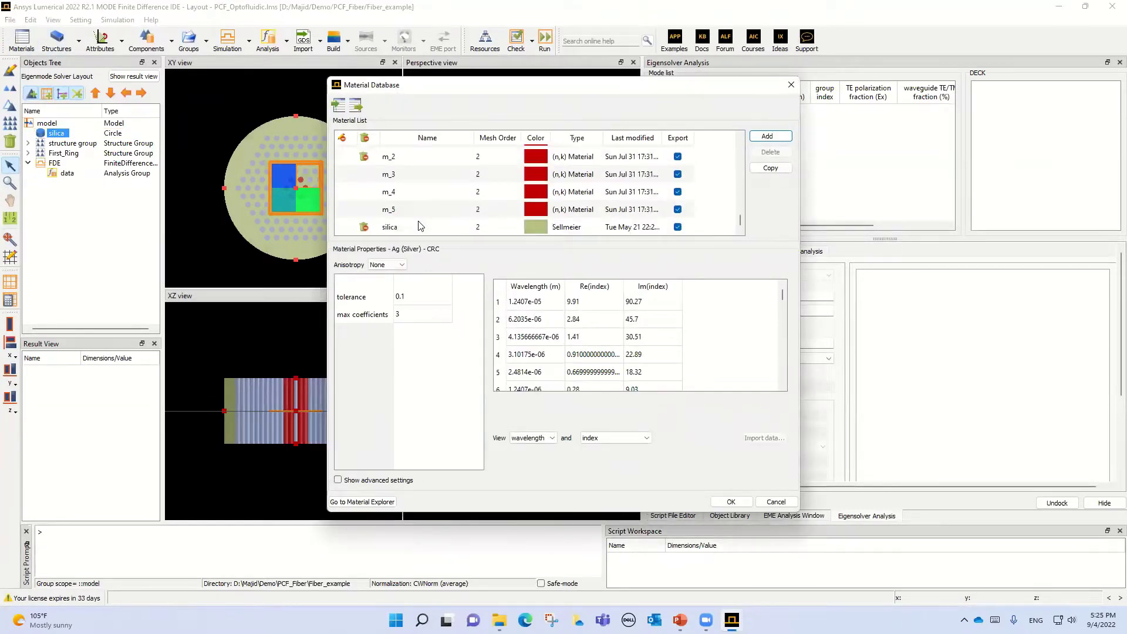
click(396, 227)
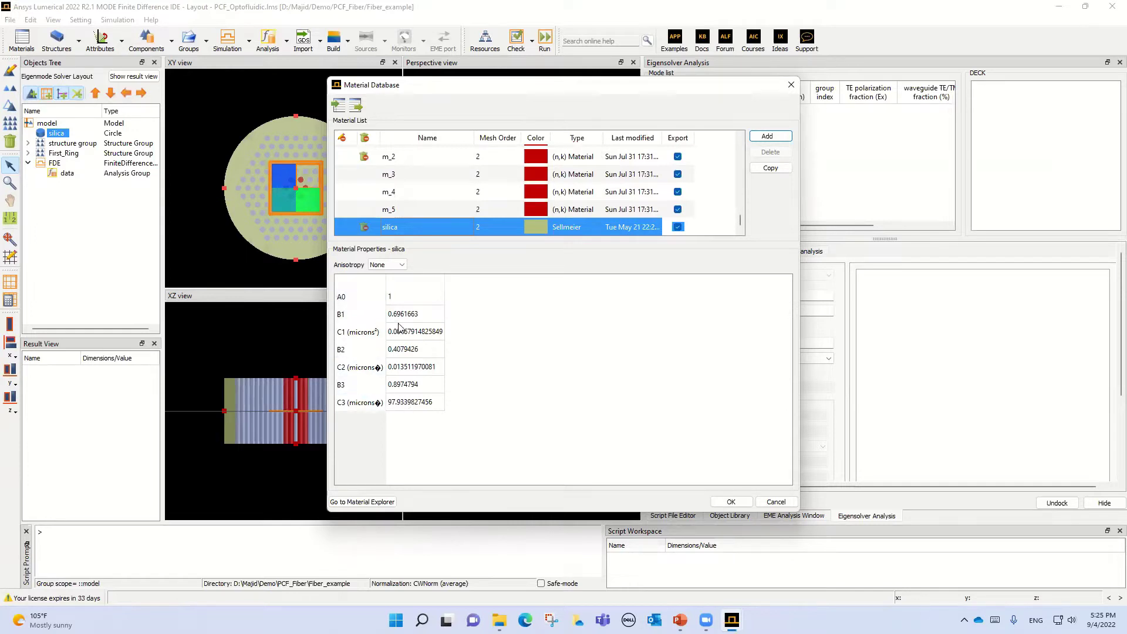
Step: Go to the Material Explorer, choose silica as the material and set the vertical axis to index
click(361, 502)
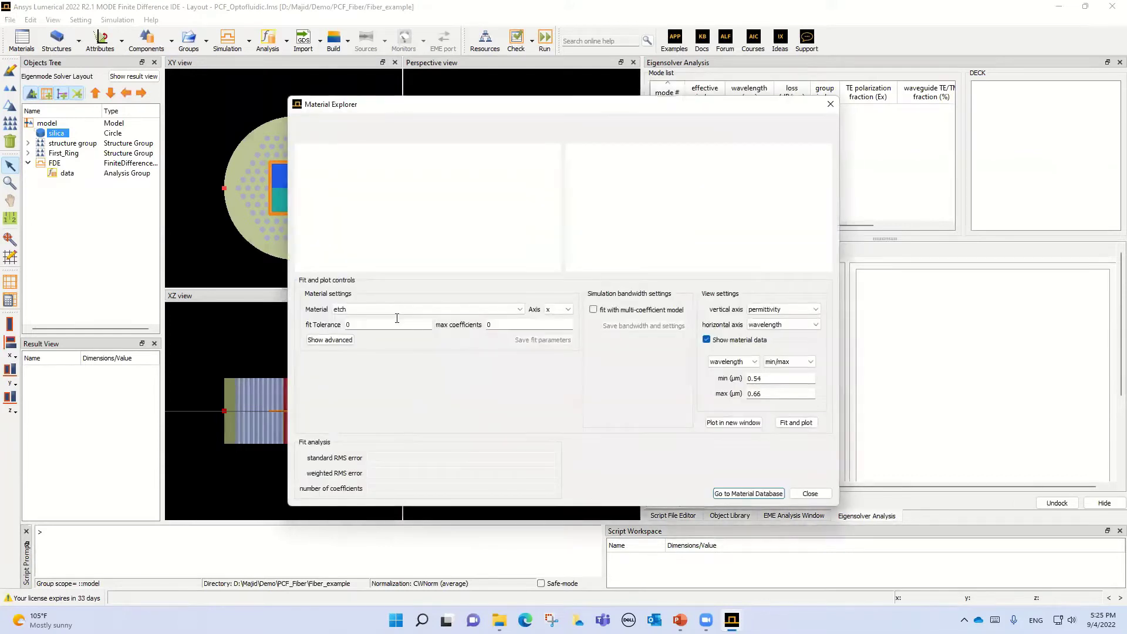
click(392, 310)
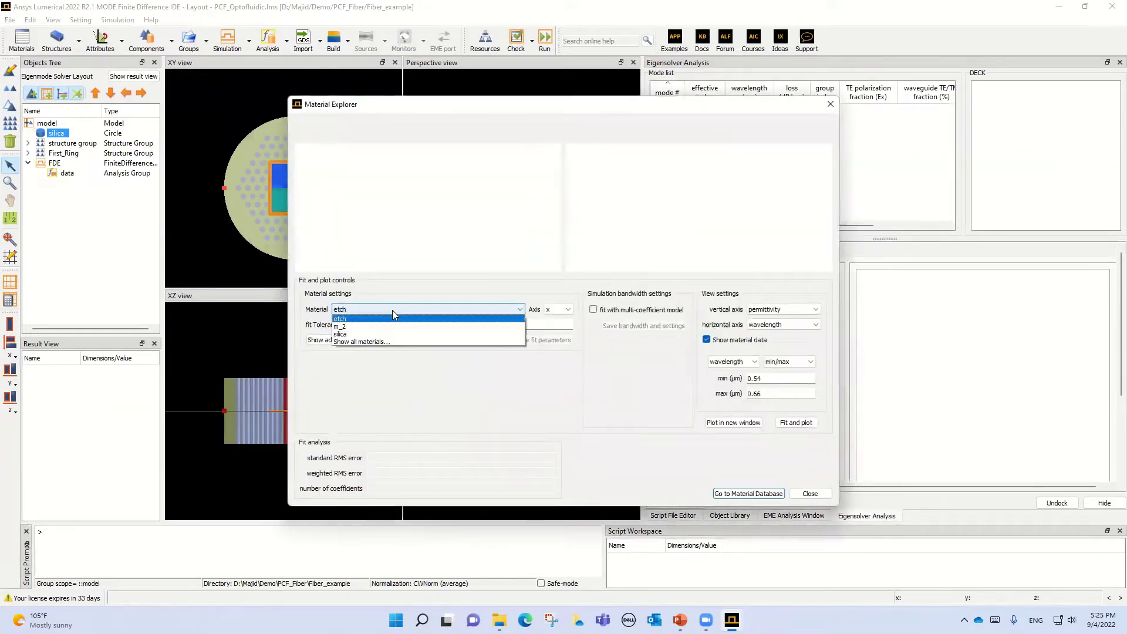
click(369, 335)
click(772, 309)
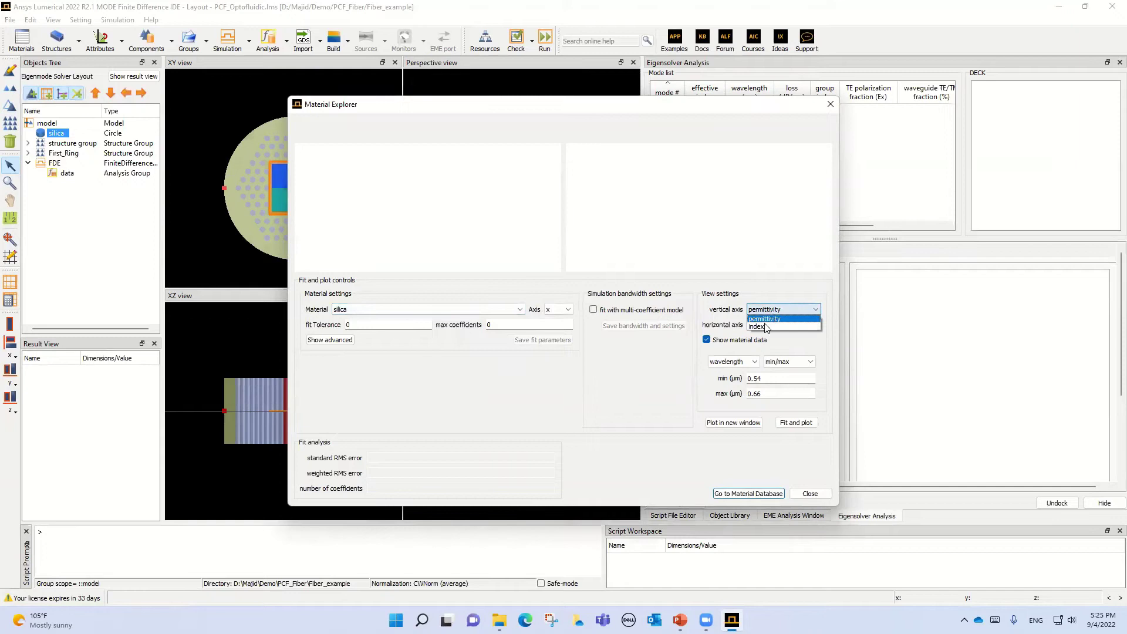
click(766, 328)
Step: Plot silica's index in new windows over a wavelength range of 0.6 to 2 µm, and close both figures after viewing
drag(775, 379, 689, 383)
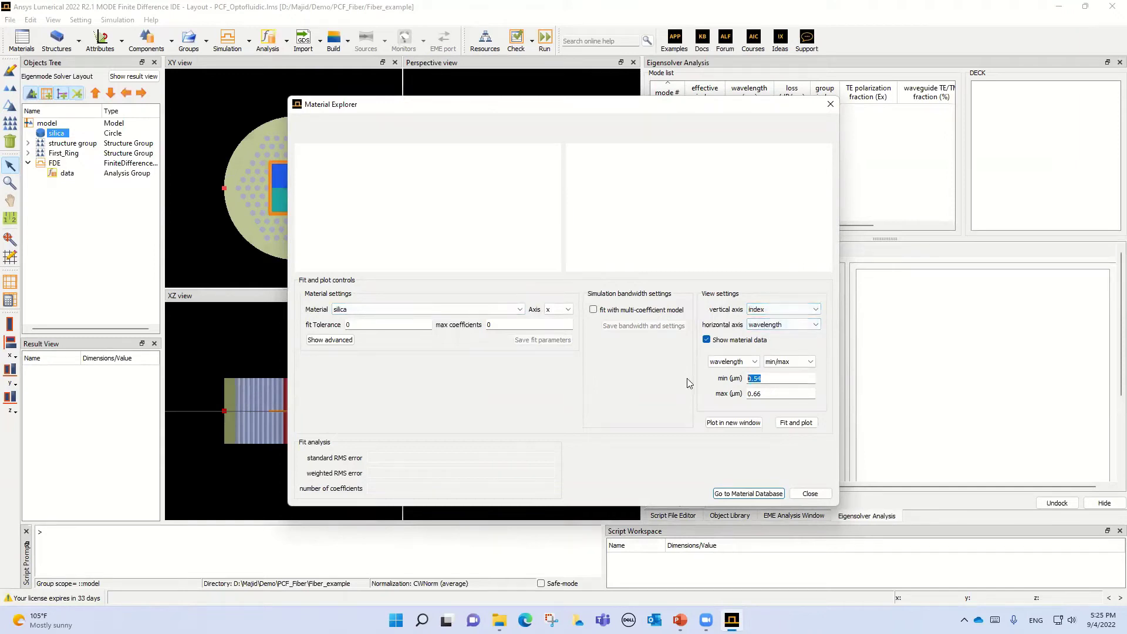
text(0.6)
click(783, 394)
key(BackSpace)
key(BackSpace)
key(BackSpace)
key(BackSpace)
text(2)
click(747, 429)
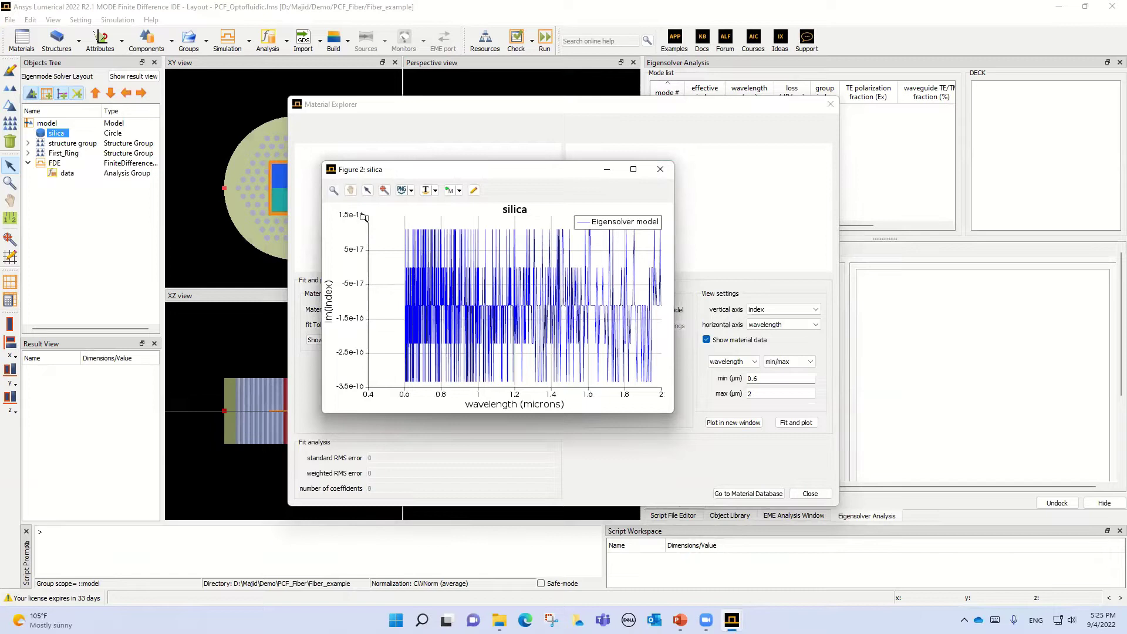
click(660, 169)
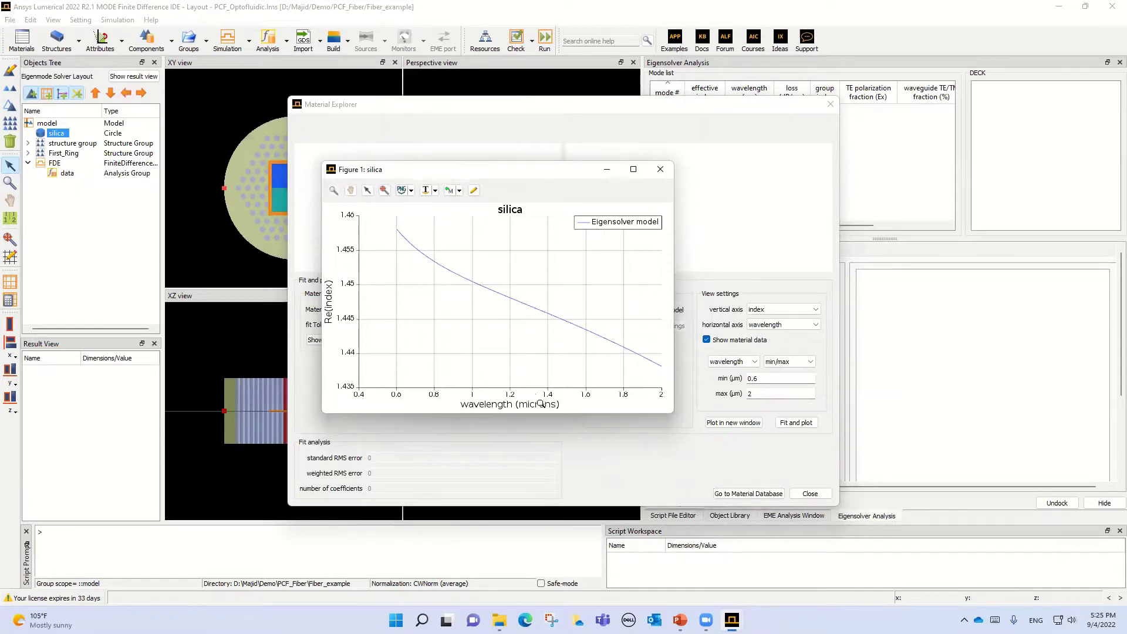
mouse_move(531, 306)
click(661, 169)
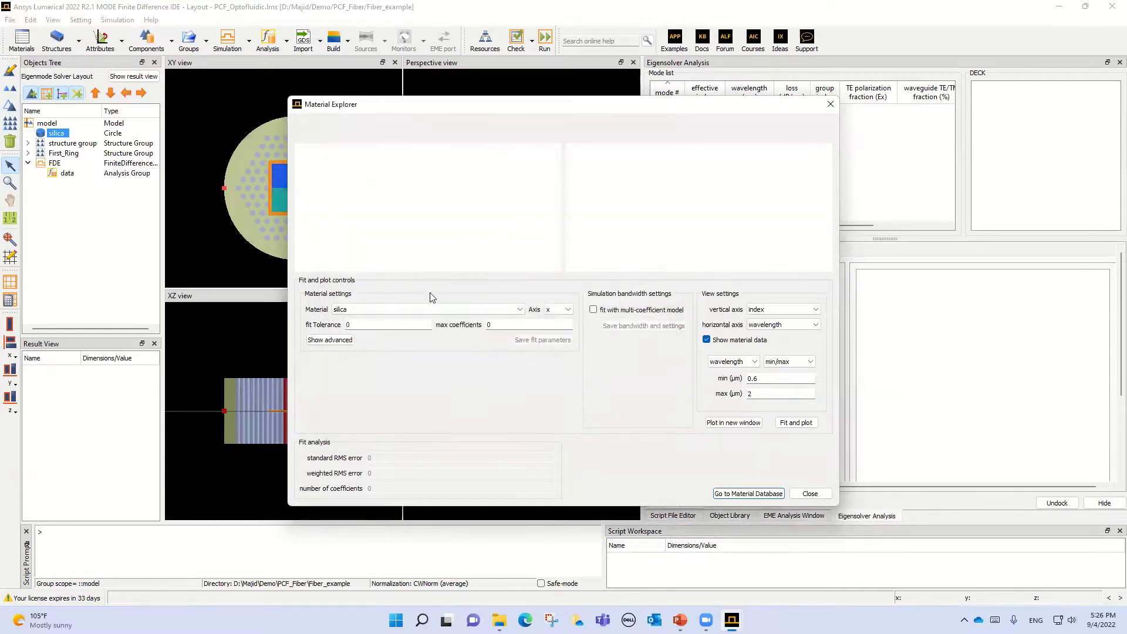
Step: Plot the index of material m_2 in new windows, view the real part, and close the figures and the Material Explorer
click(397, 309)
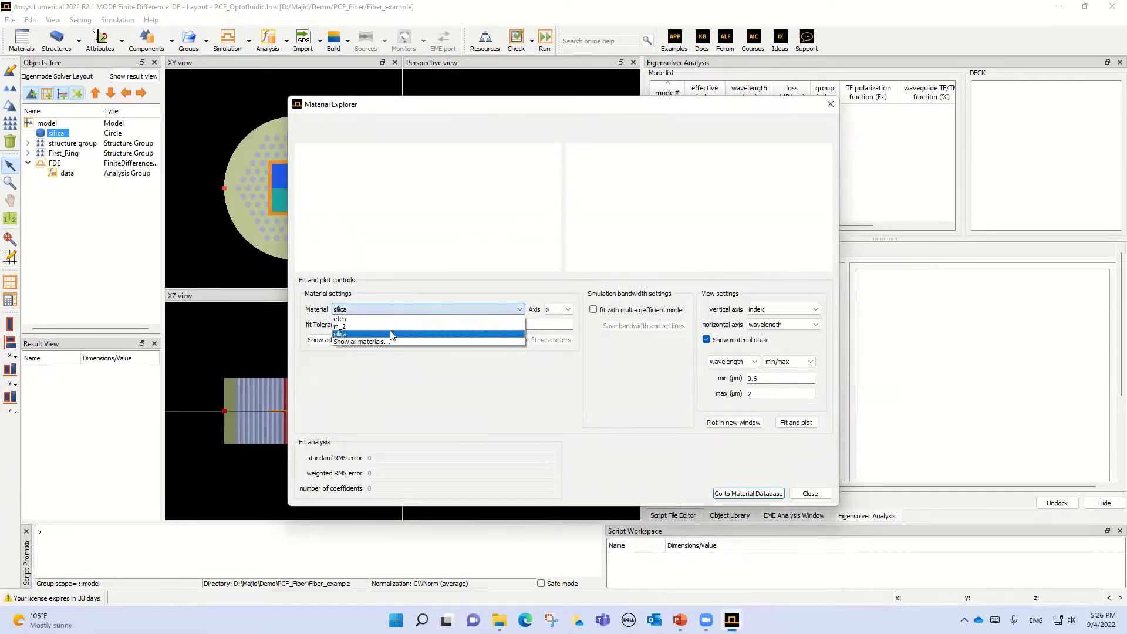
click(392, 326)
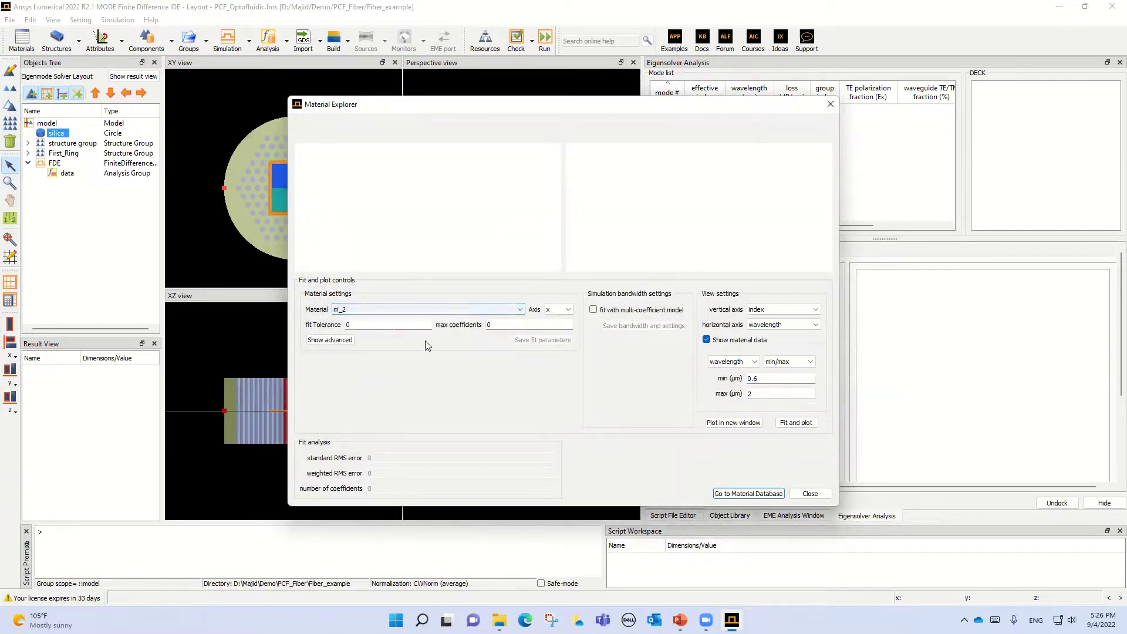
click(747, 425)
click(659, 169)
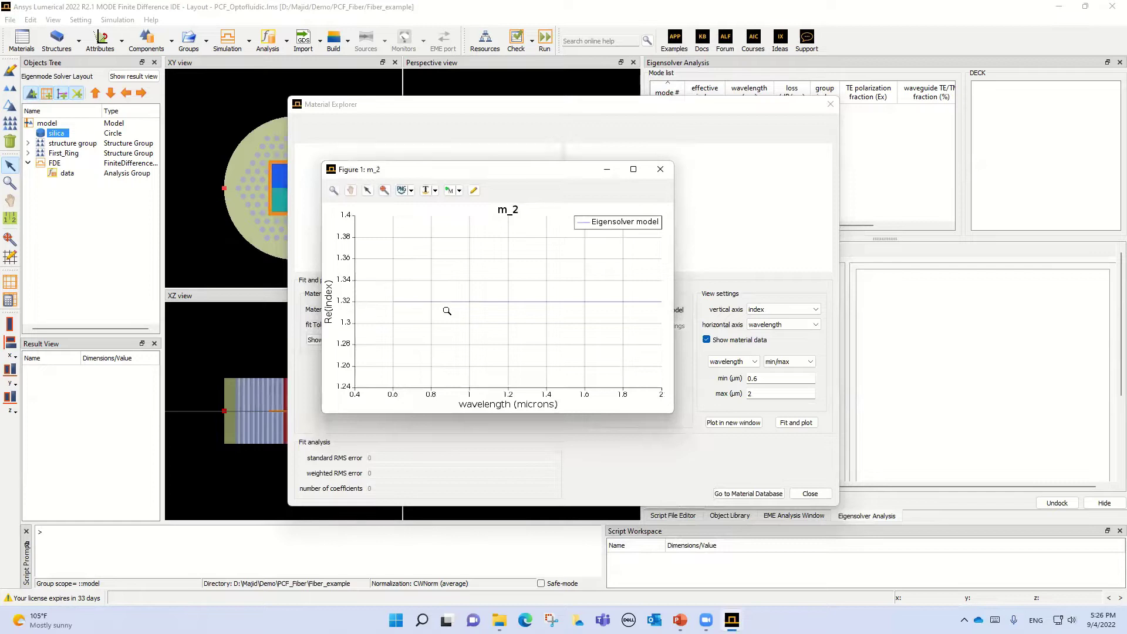
click(668, 170)
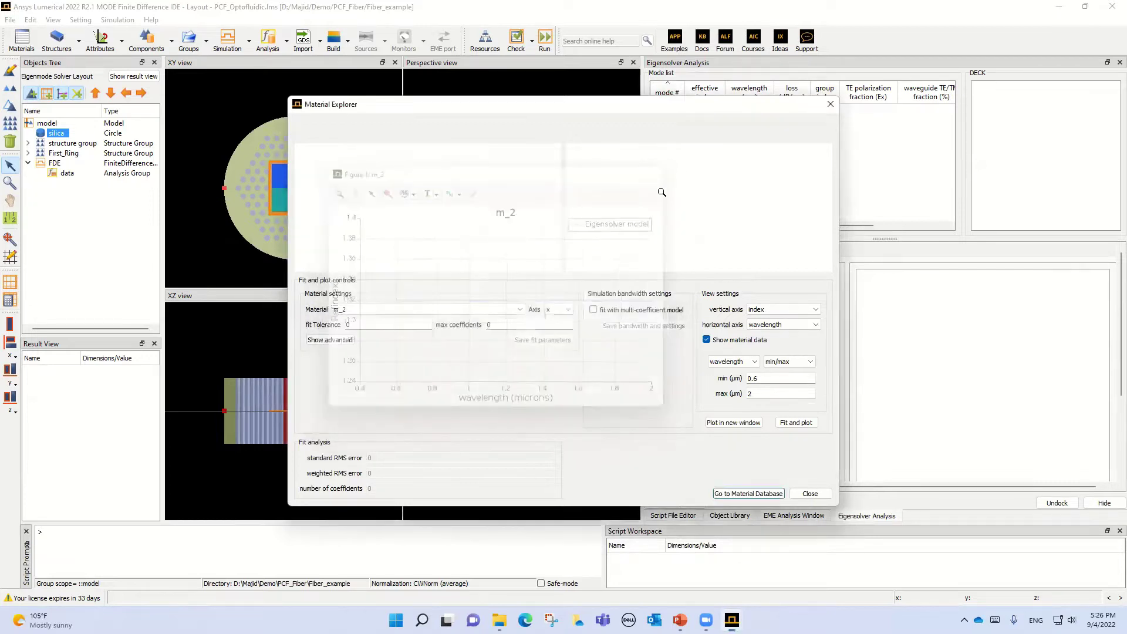
click(810, 493)
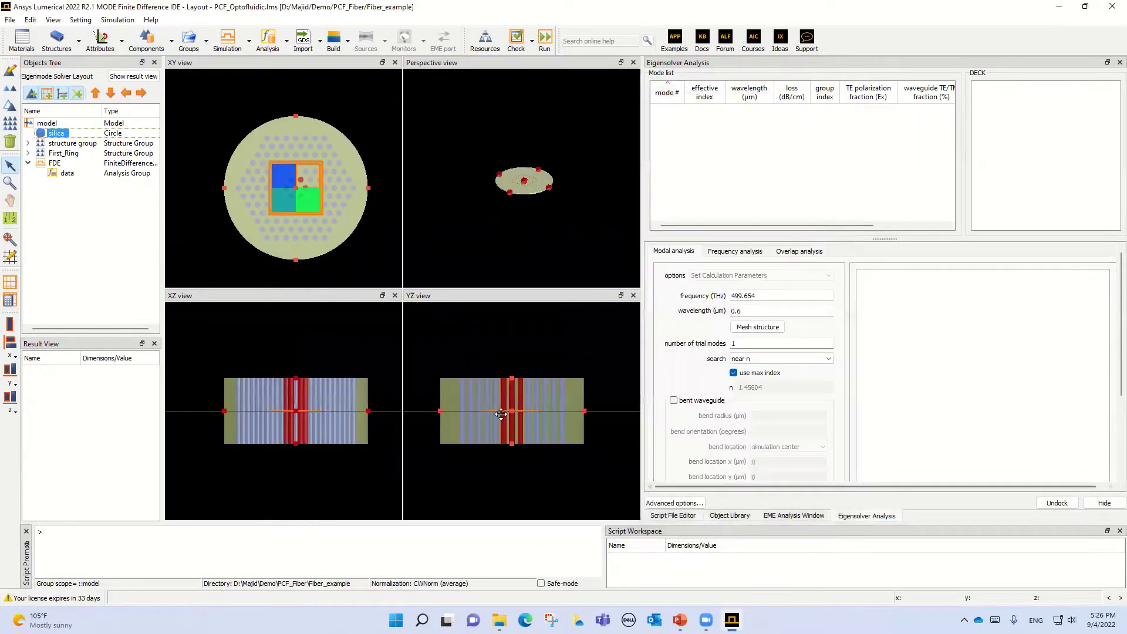
Step: Highlight the structure group, First_Ring and the FDE region in turn to examine their extents in the fiber
click(70, 143)
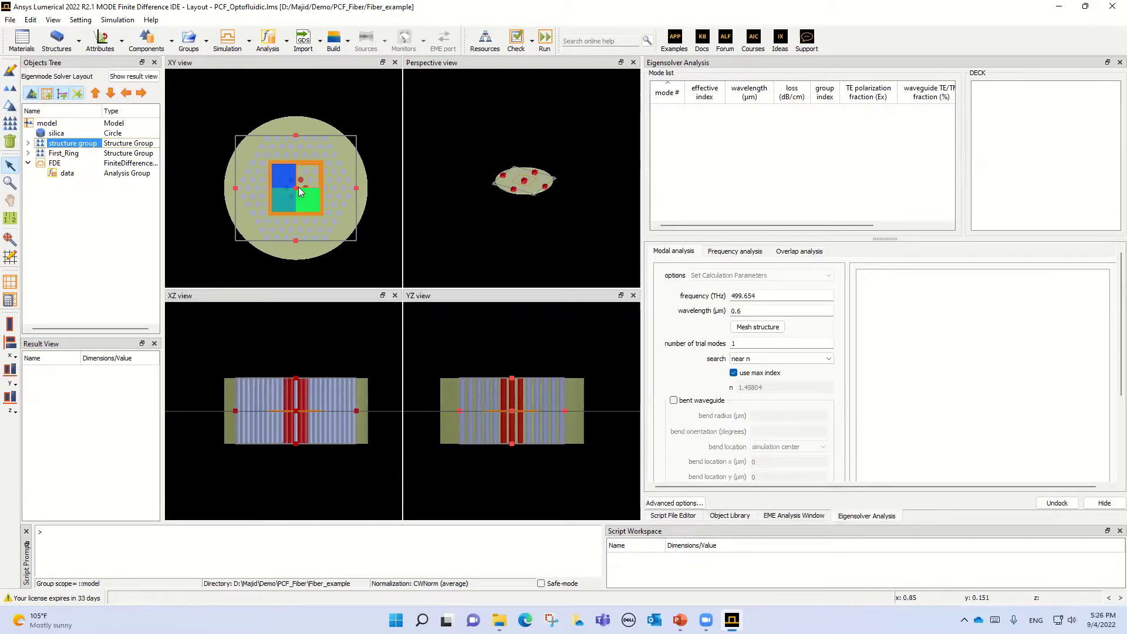
click(65, 154)
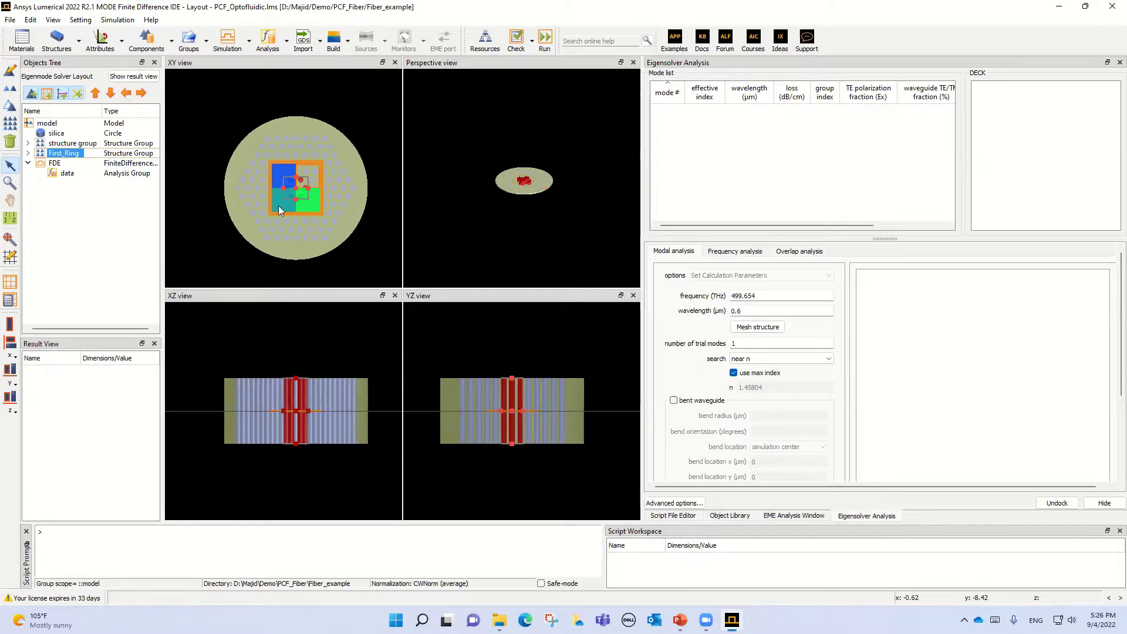
click(53, 164)
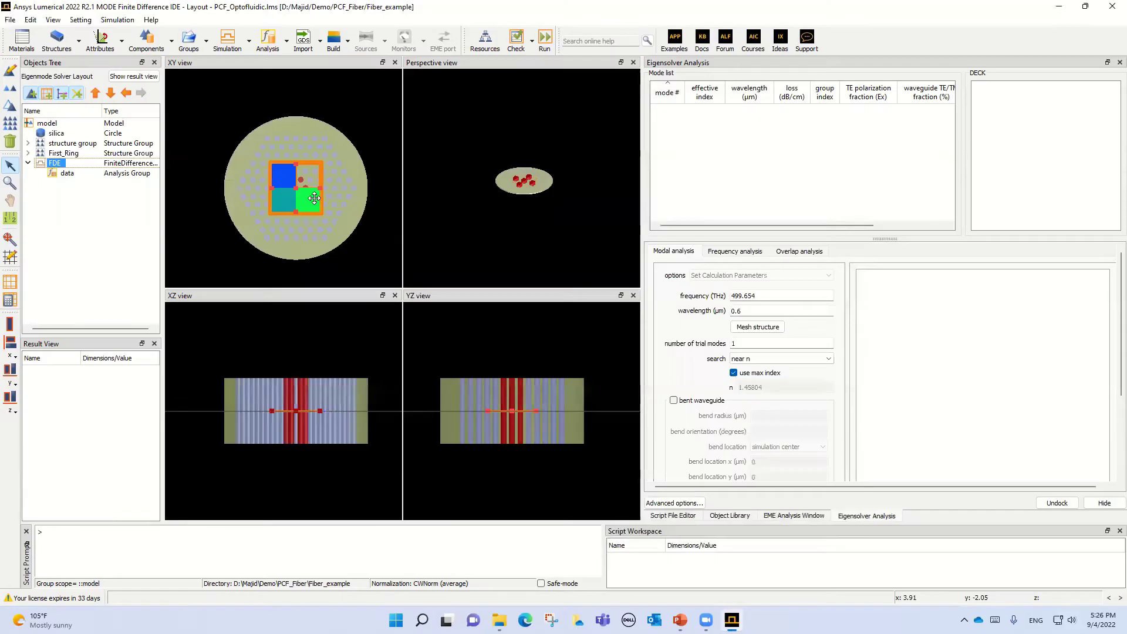
Step: Calculate the fiber mode at a wavelength of 1.31 µm and review its field profile and listed properties
click(545, 39)
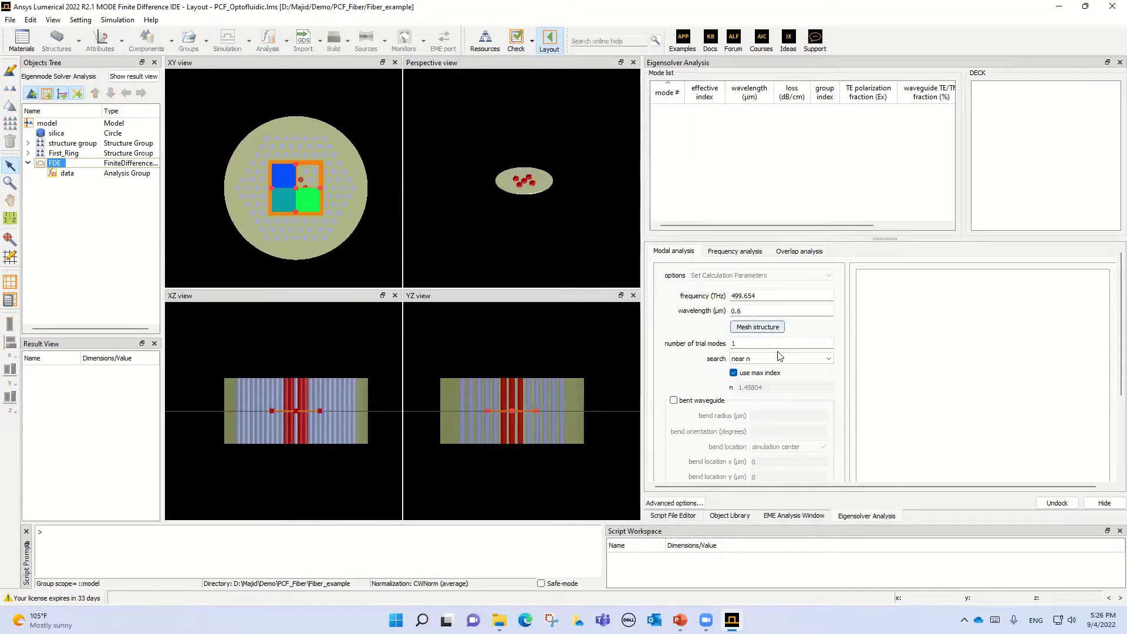
double_click(754, 311)
text(1.31)
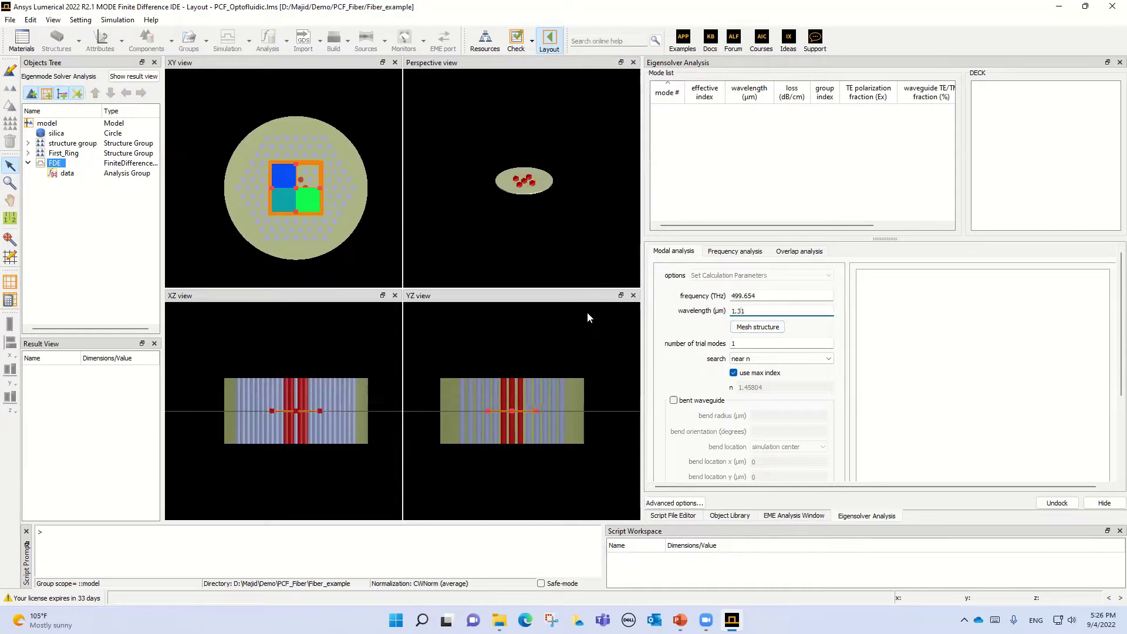
scroll(1110, 375, down, 3)
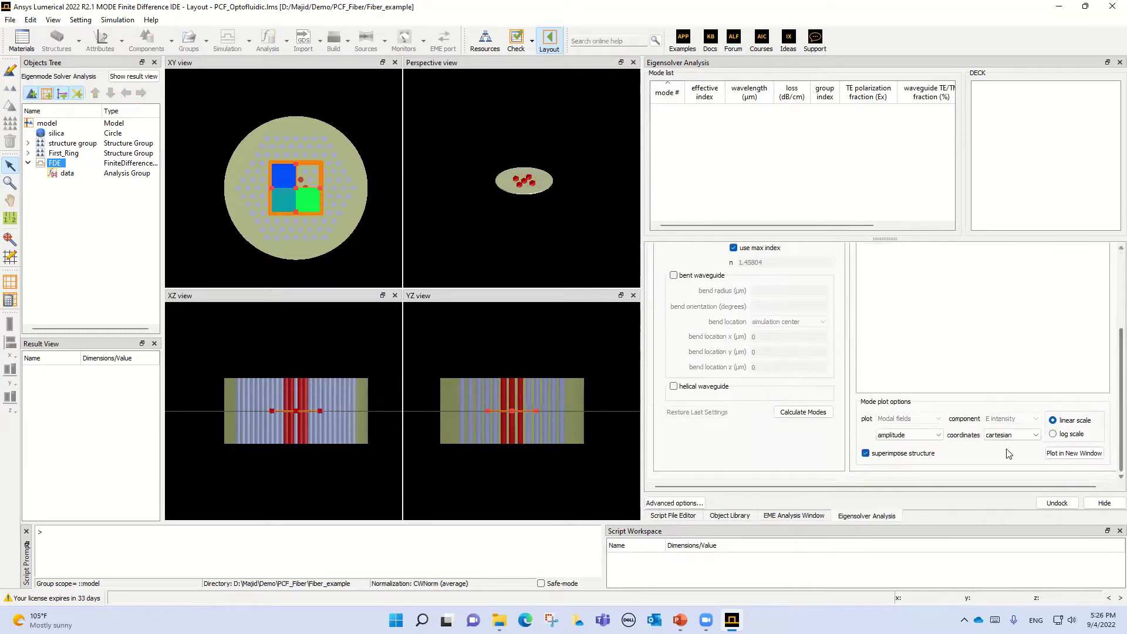
click(807, 412)
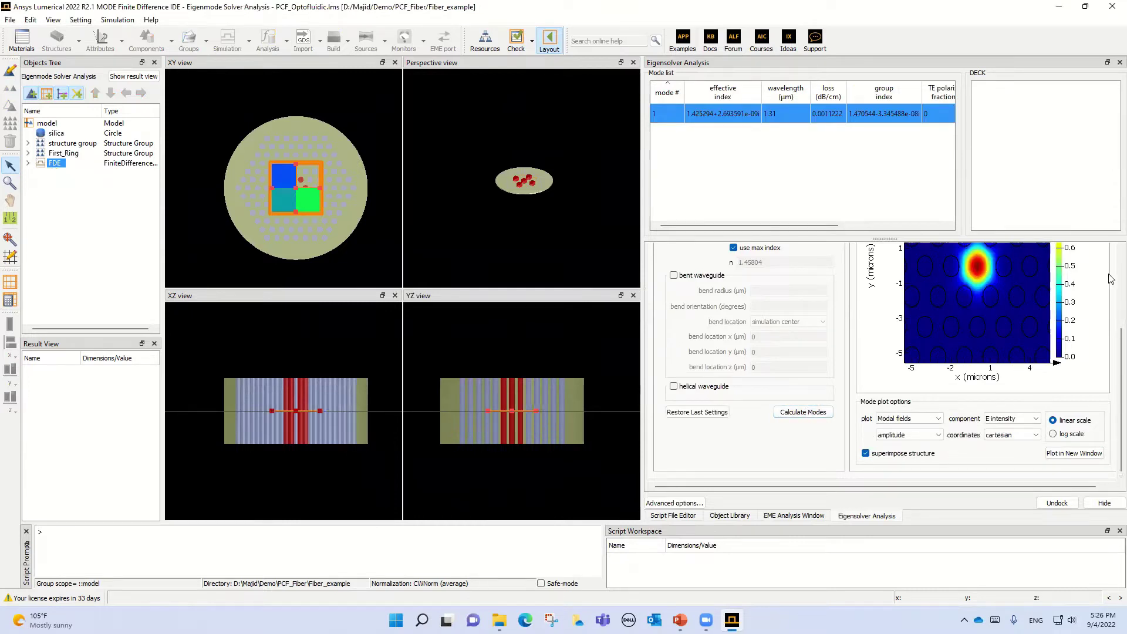
scroll(1111, 352, up, 2)
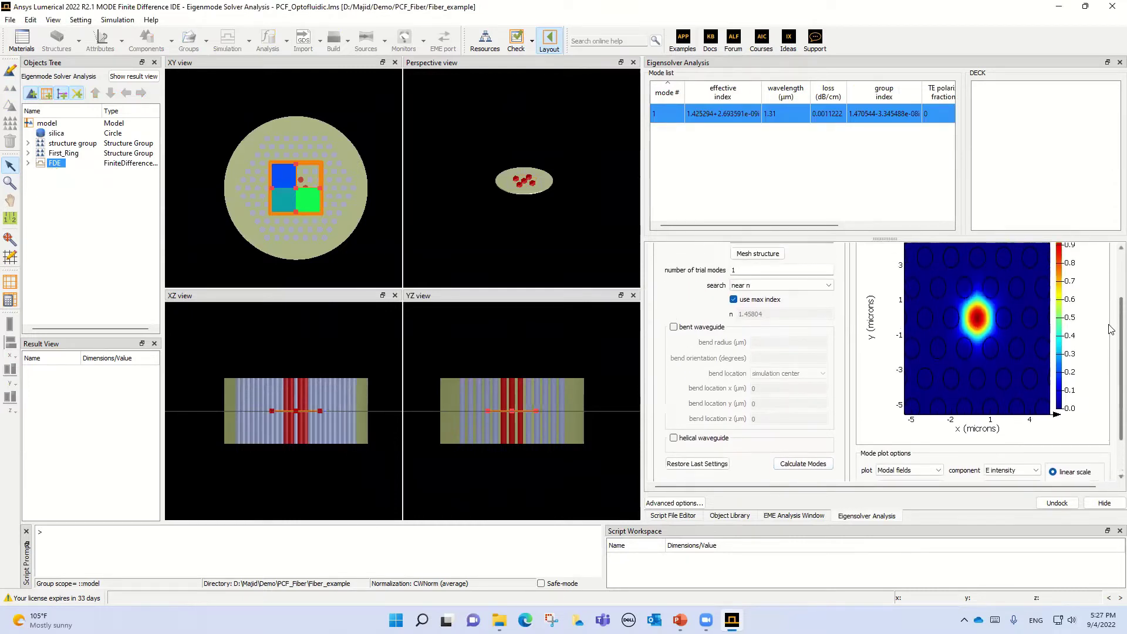
scroll(1111, 328, up, 1)
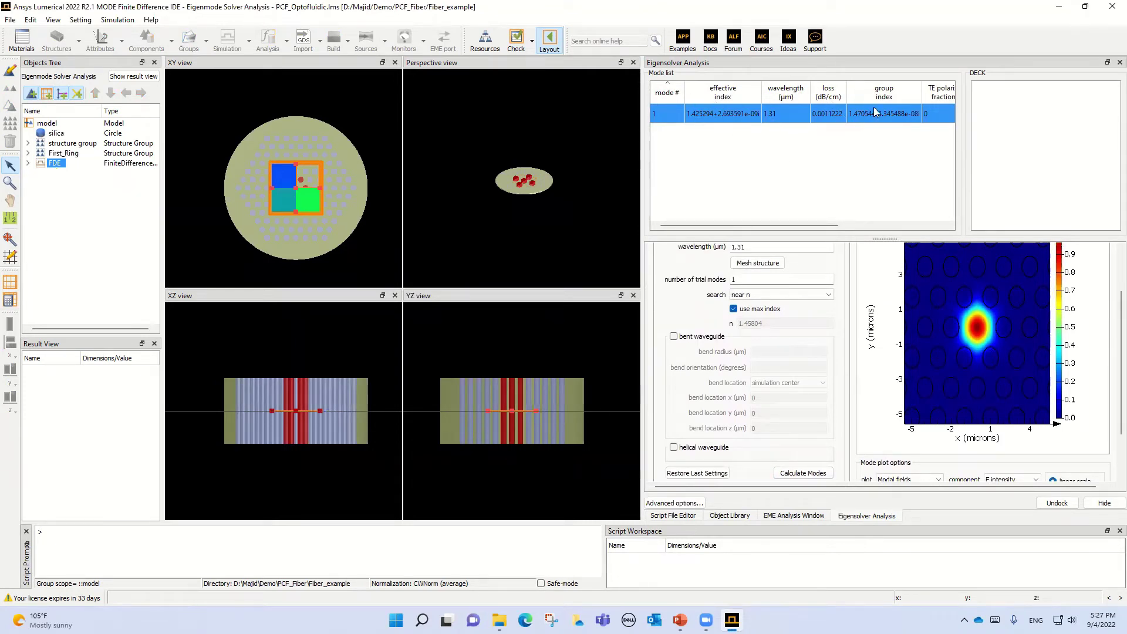
drag(833, 226, 915, 228)
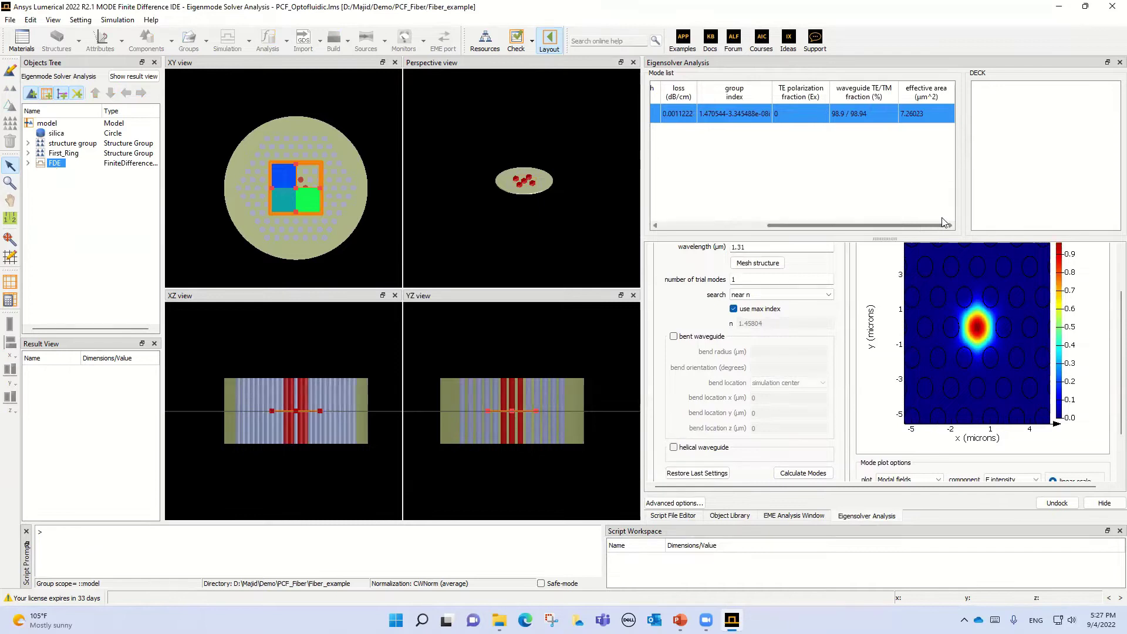
drag(942, 224, 757, 234)
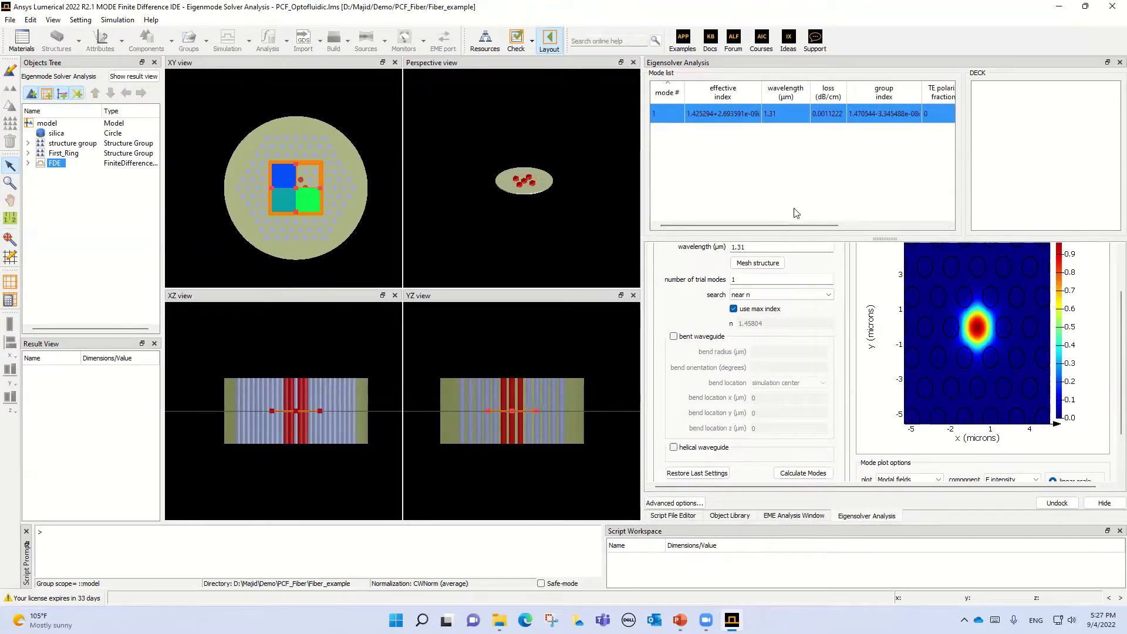
Step: Run a frequency sweep of the selected mode up to a stop wavelength of 2 µm, with the frequency plot options shown
scroll(755, 290, up, 3)
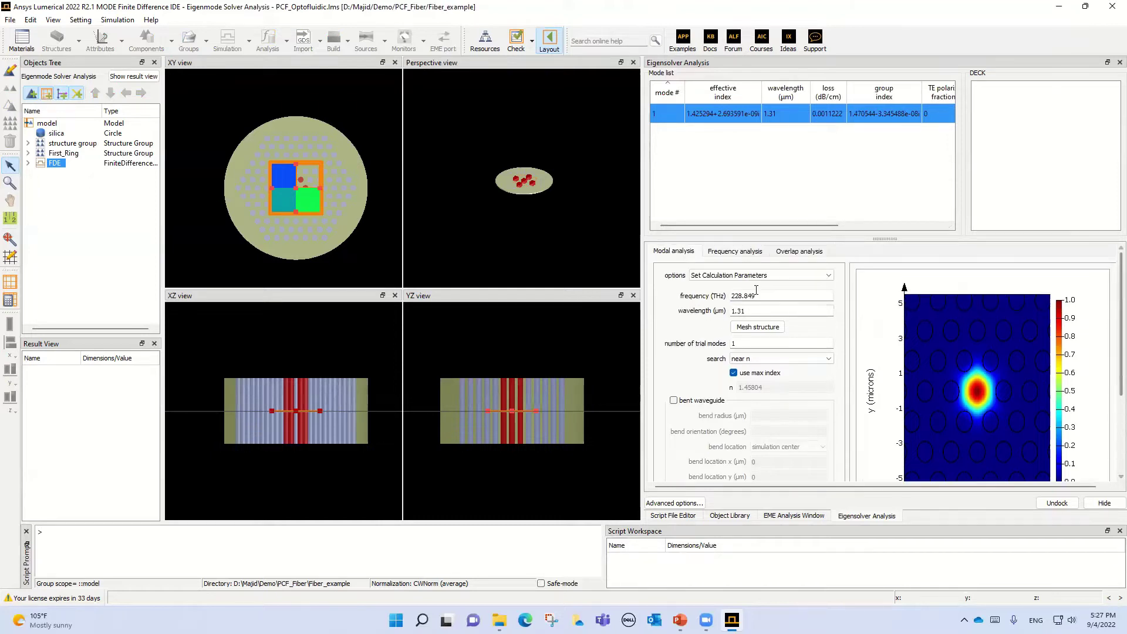
click(754, 256)
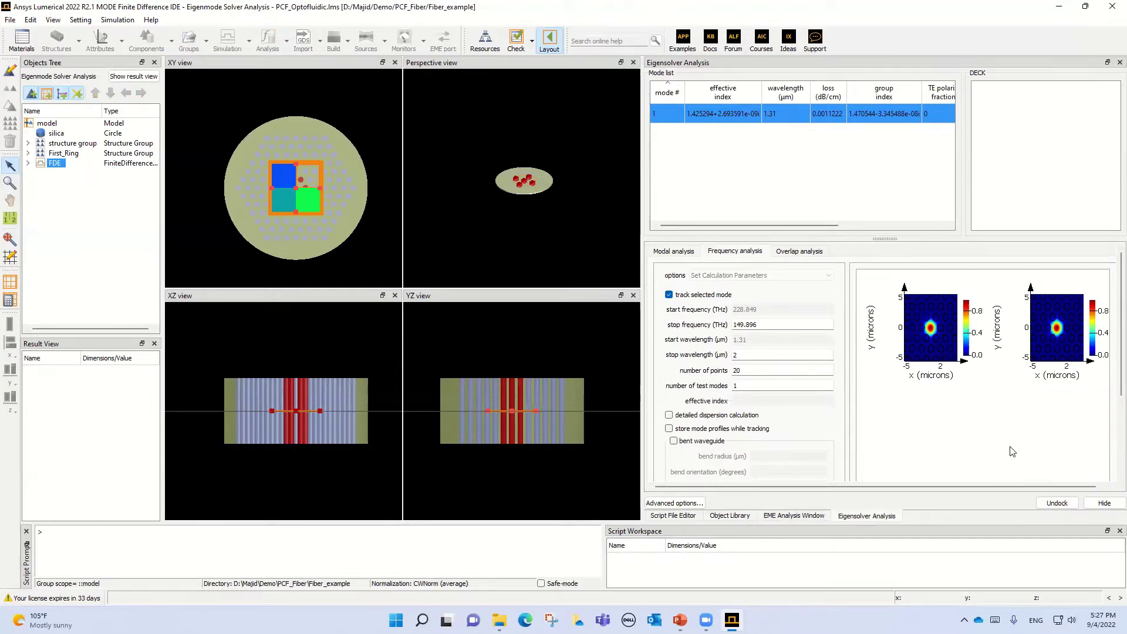
scroll(1011, 451, down, 2)
click(930, 452)
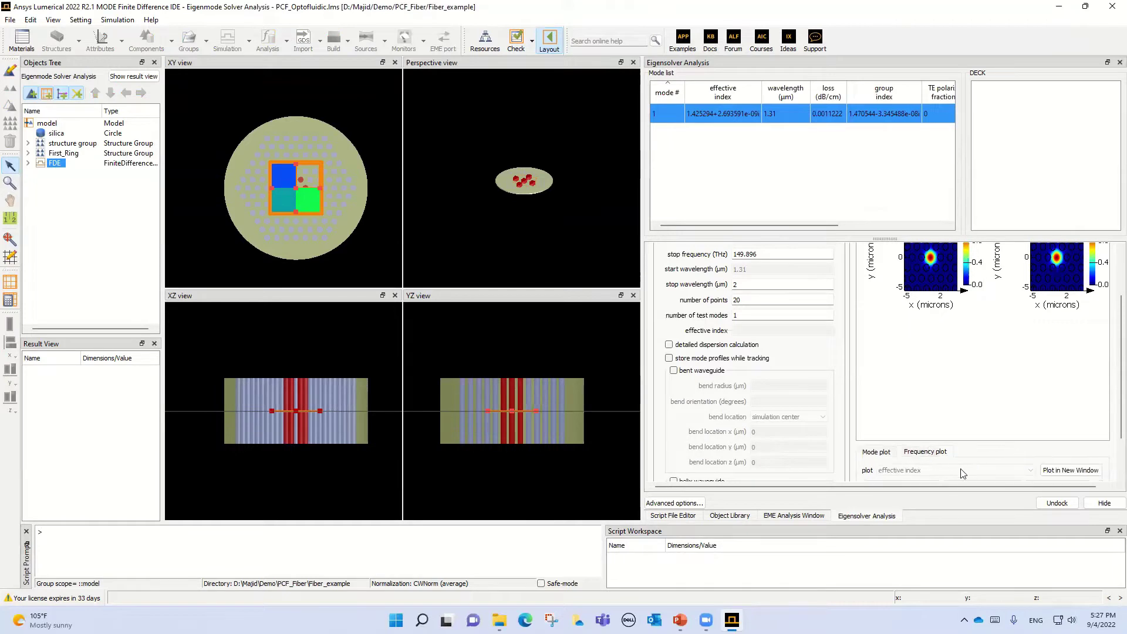
scroll(956, 469, down, 1)
scroll(804, 390, down, 1)
click(798, 456)
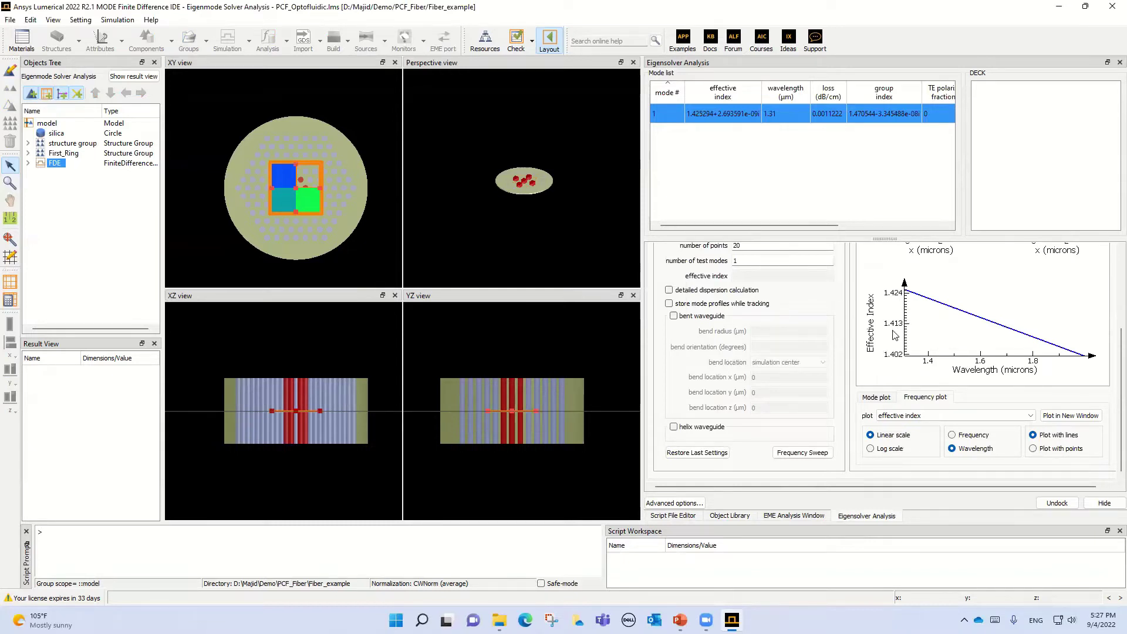
Step: Plot the sweep's group delay against wavelength, and switch the plotted quantity to dispersion
click(949, 416)
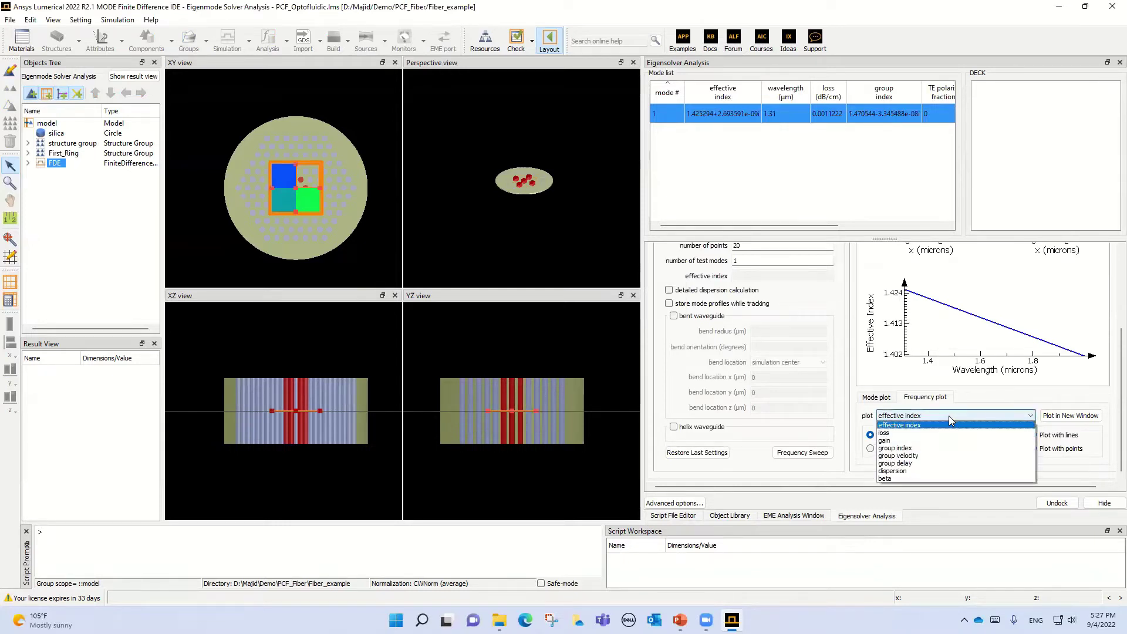
click(936, 464)
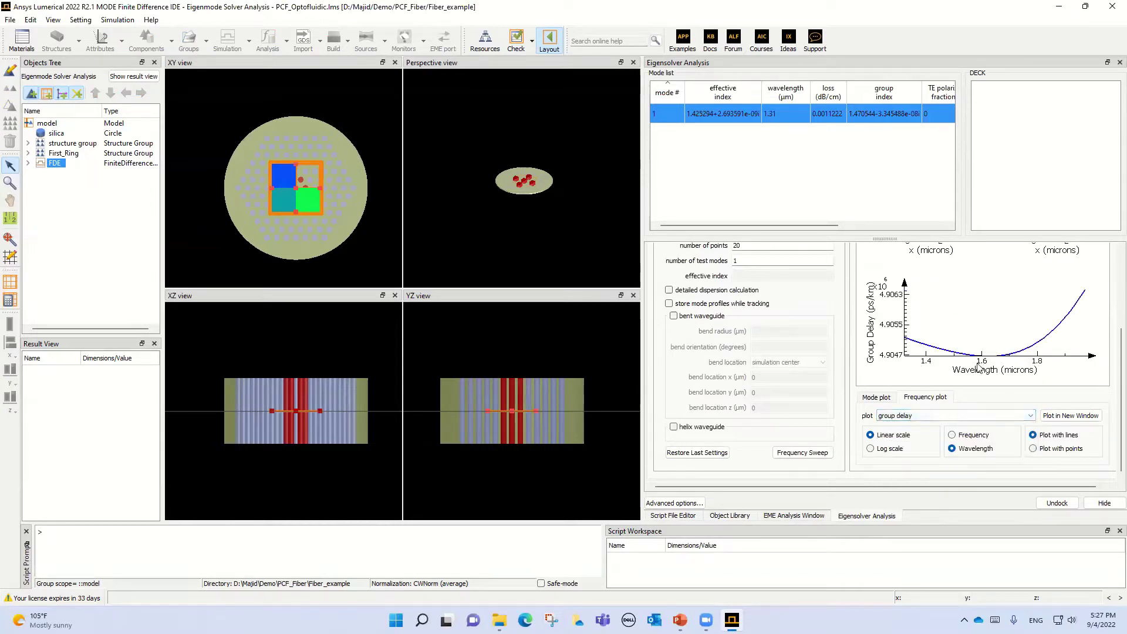
click(930, 416)
click(910, 471)
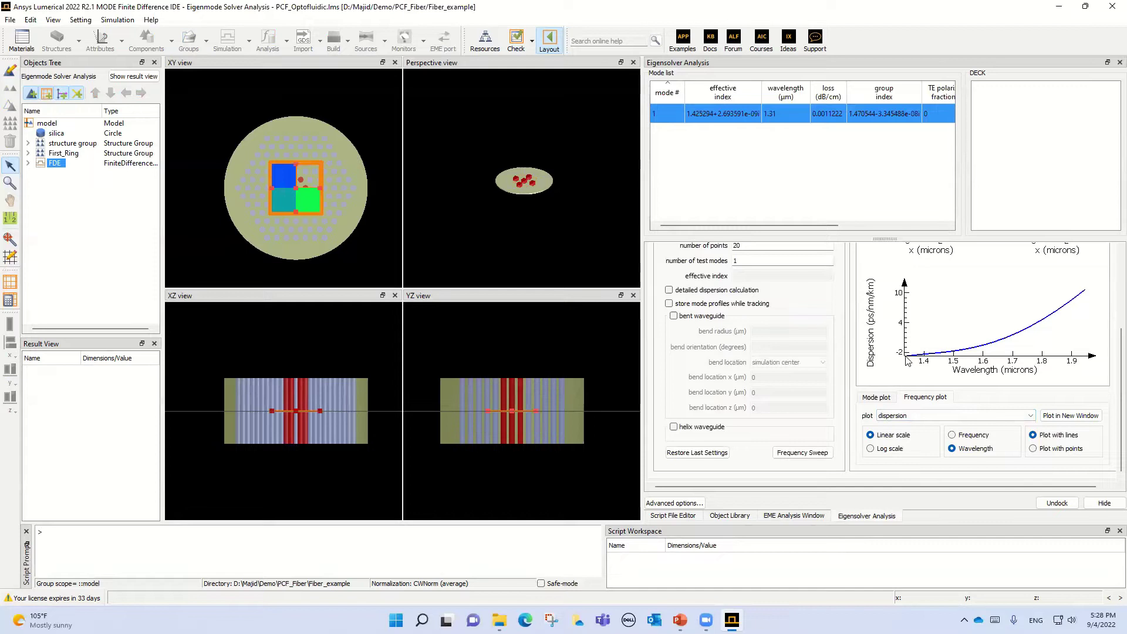
Step: Add the calculated mode 1 to the global deck
right_click(731, 115)
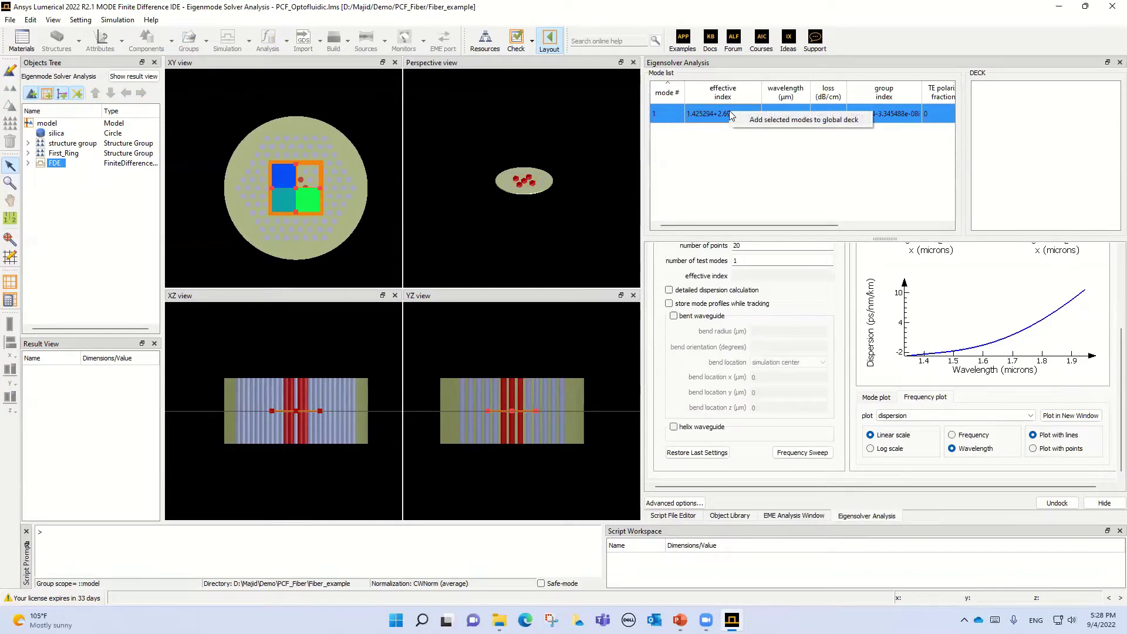
click(764, 123)
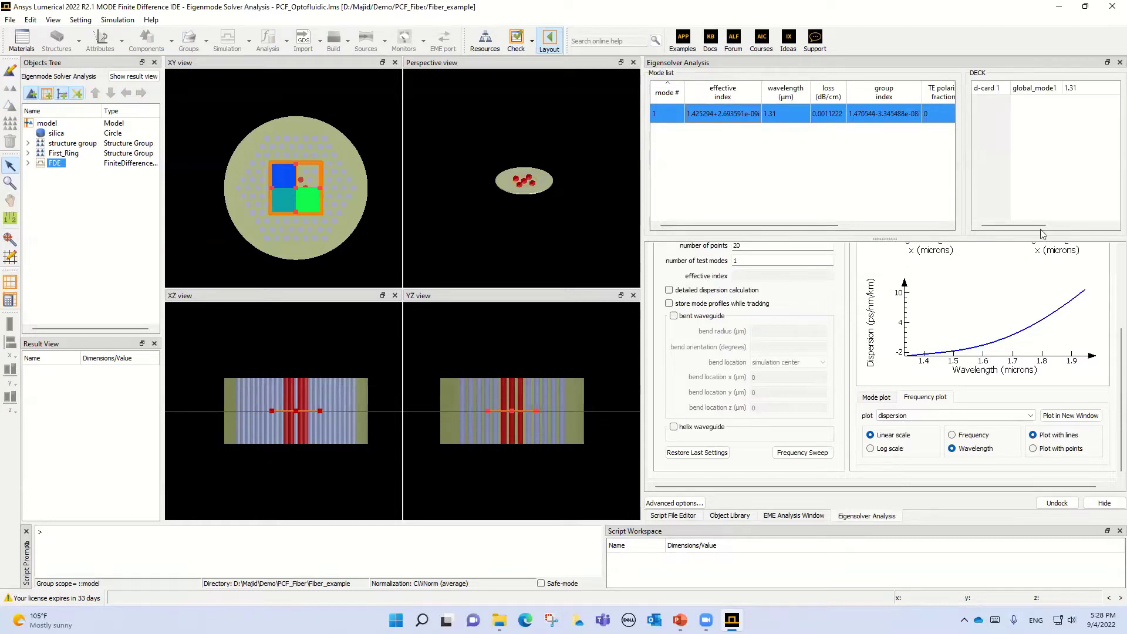
Step: Return to the modal analysis and export the global_mode1 deck card as the Zemax beam file PCF_in_zemax
scroll(1112, 349, up, 3)
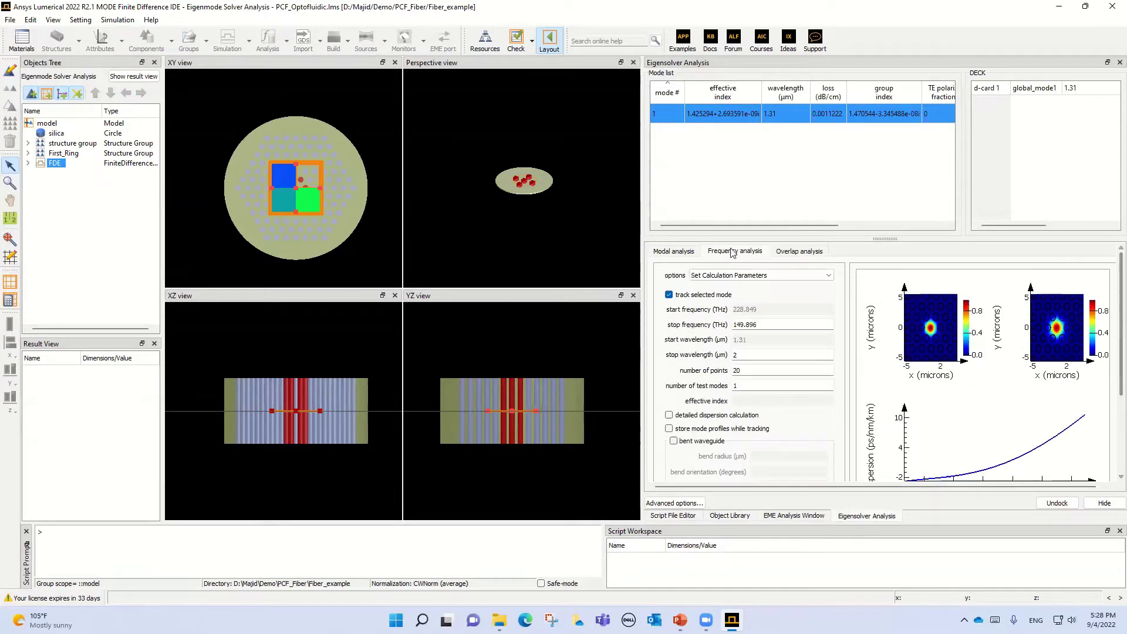
click(669, 252)
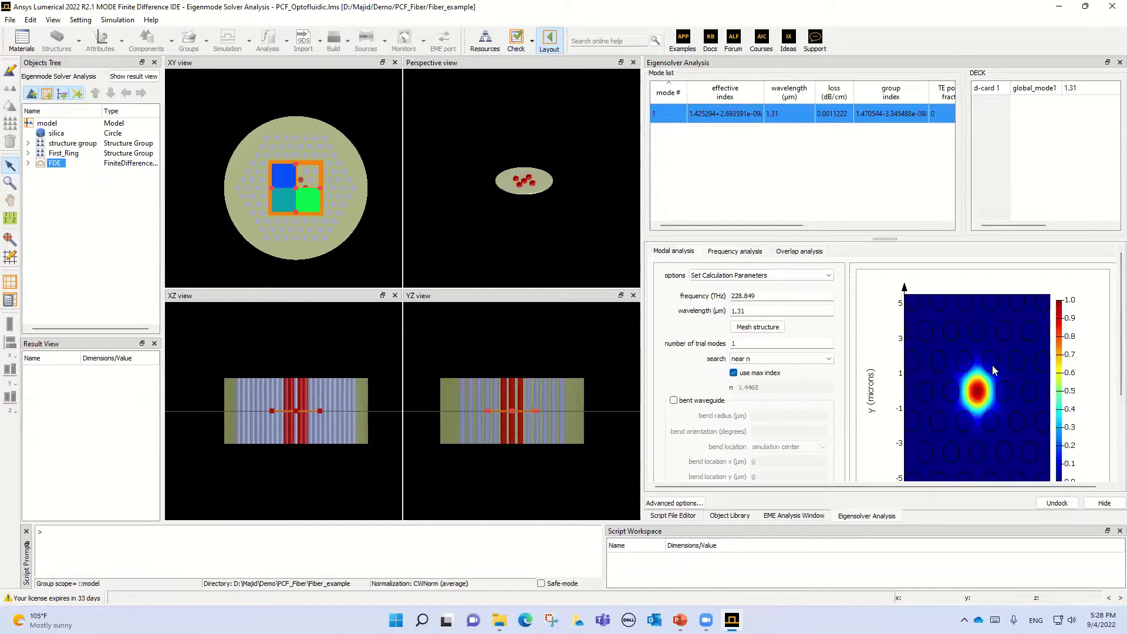
click(1023, 90)
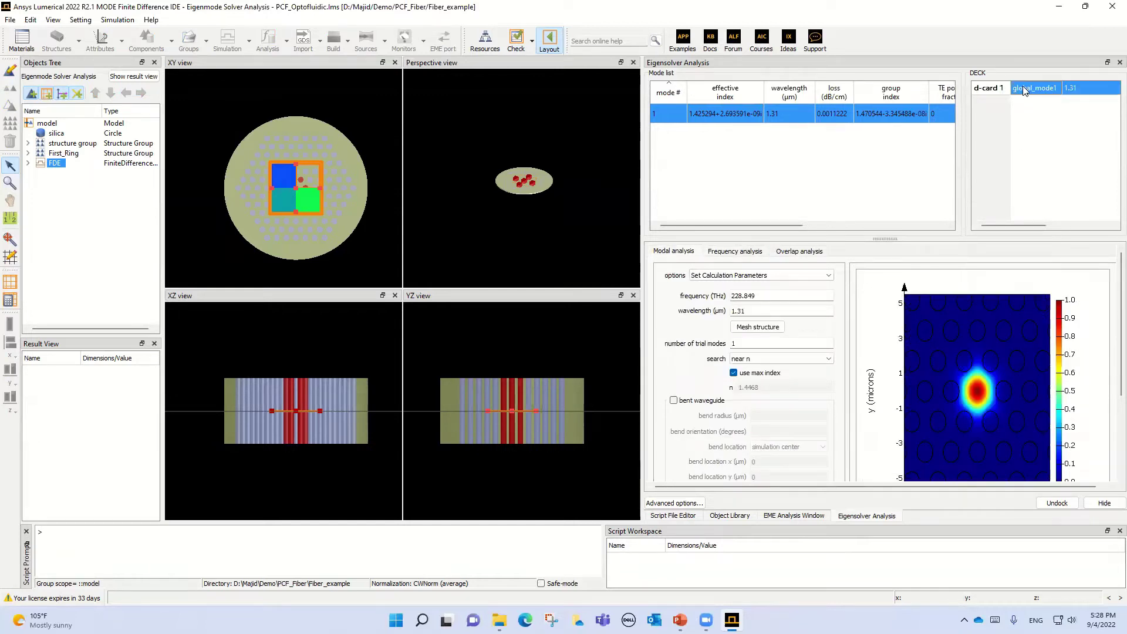
right_click(1024, 89)
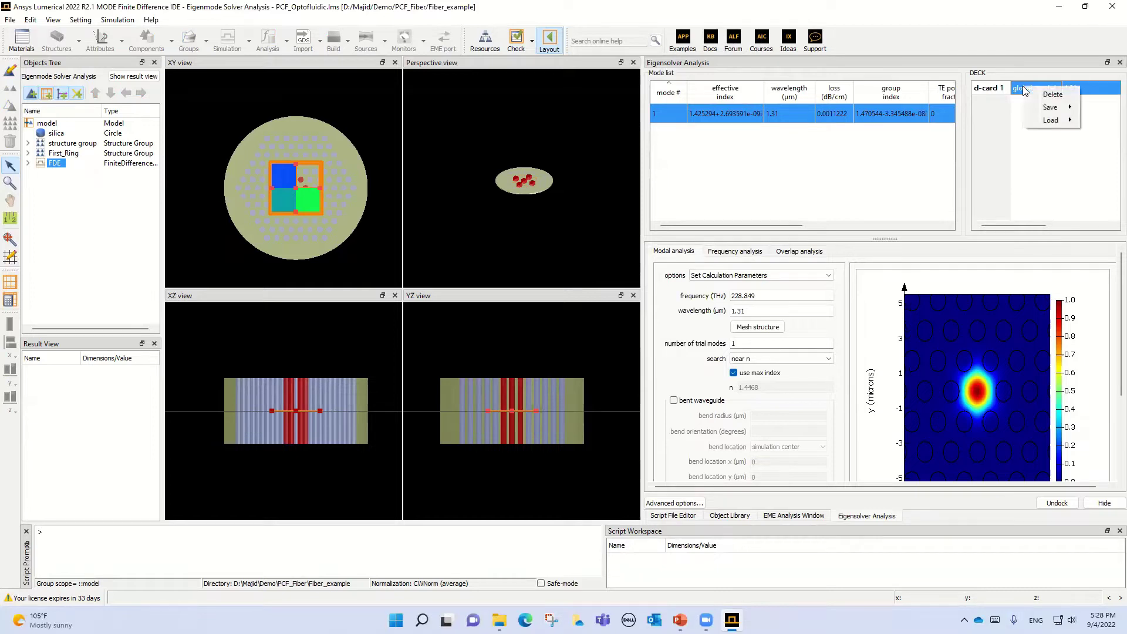
mouse_move(1044, 109)
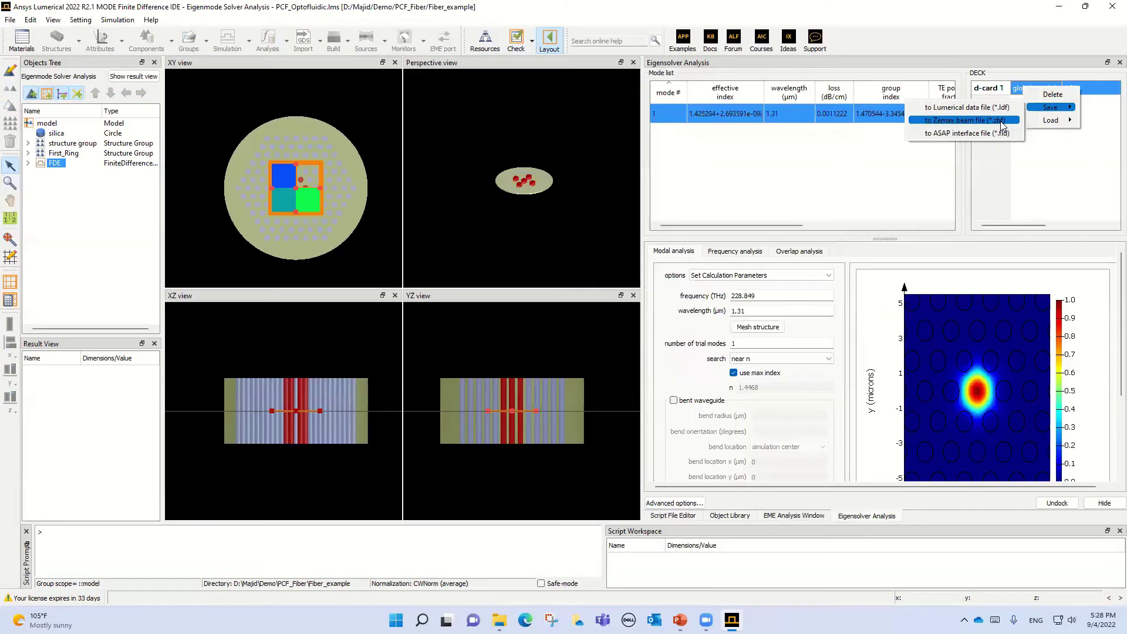
click(1000, 121)
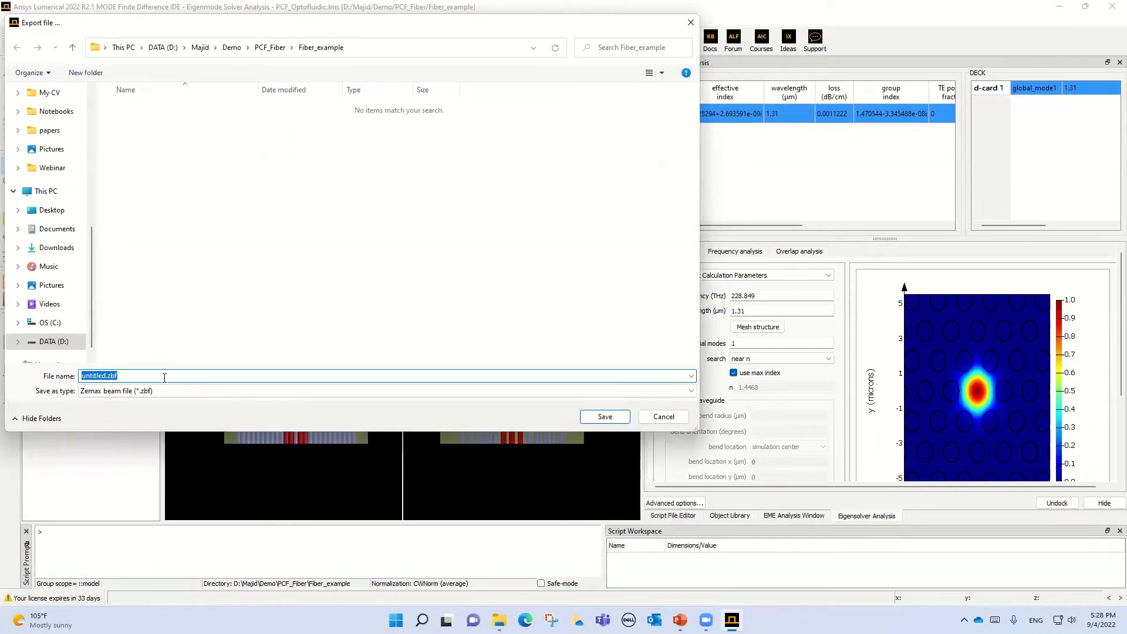
text(PCF)
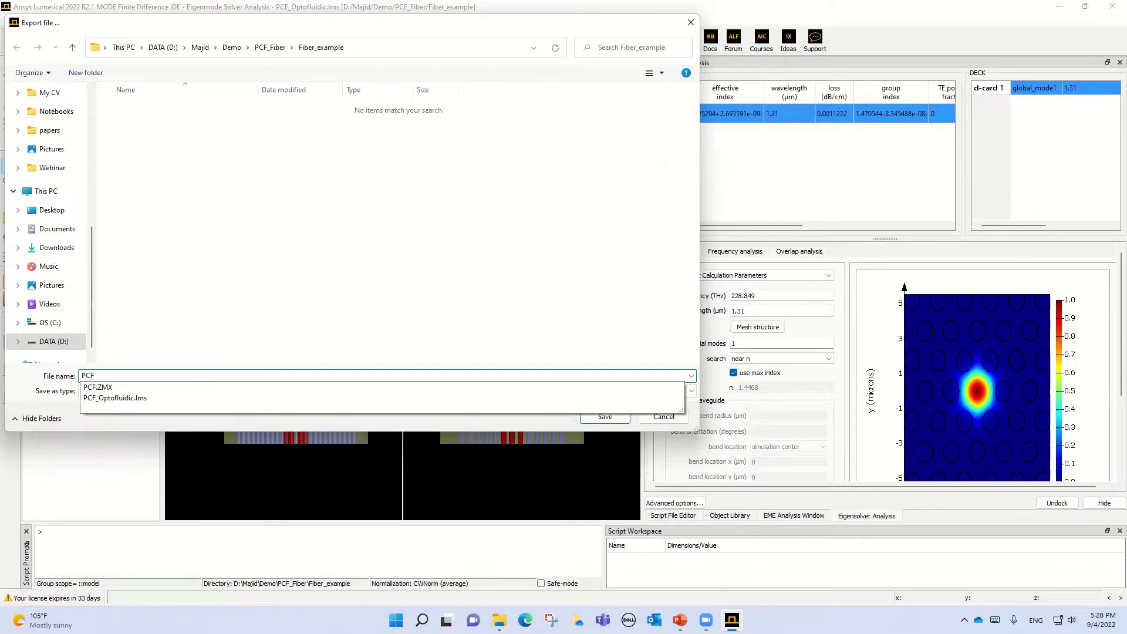
text(_in)
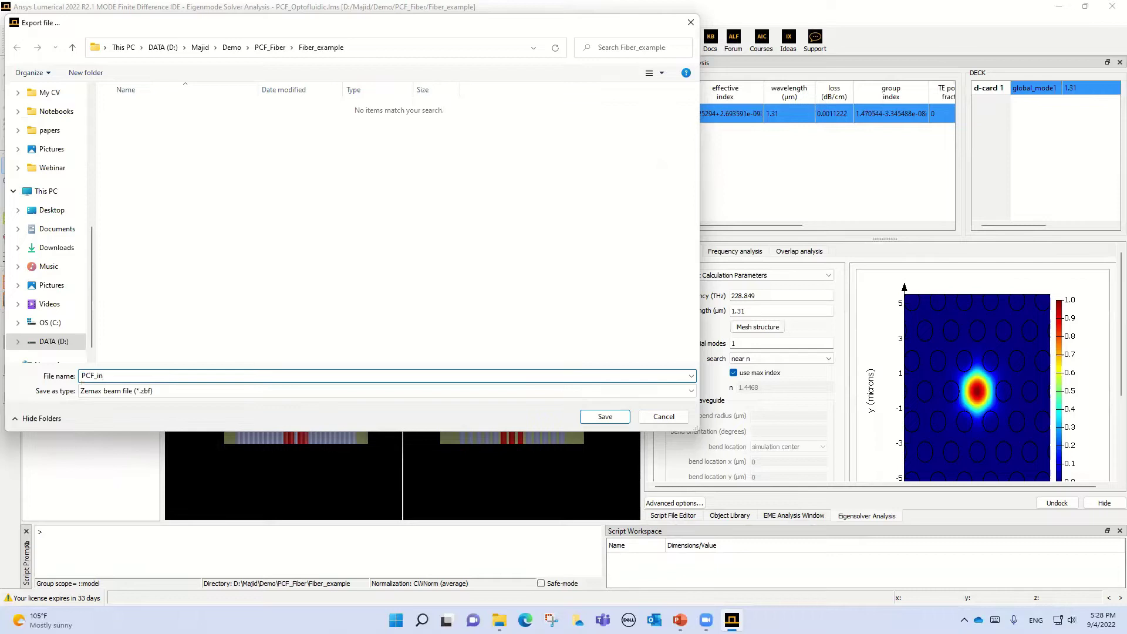
text(_zemax)
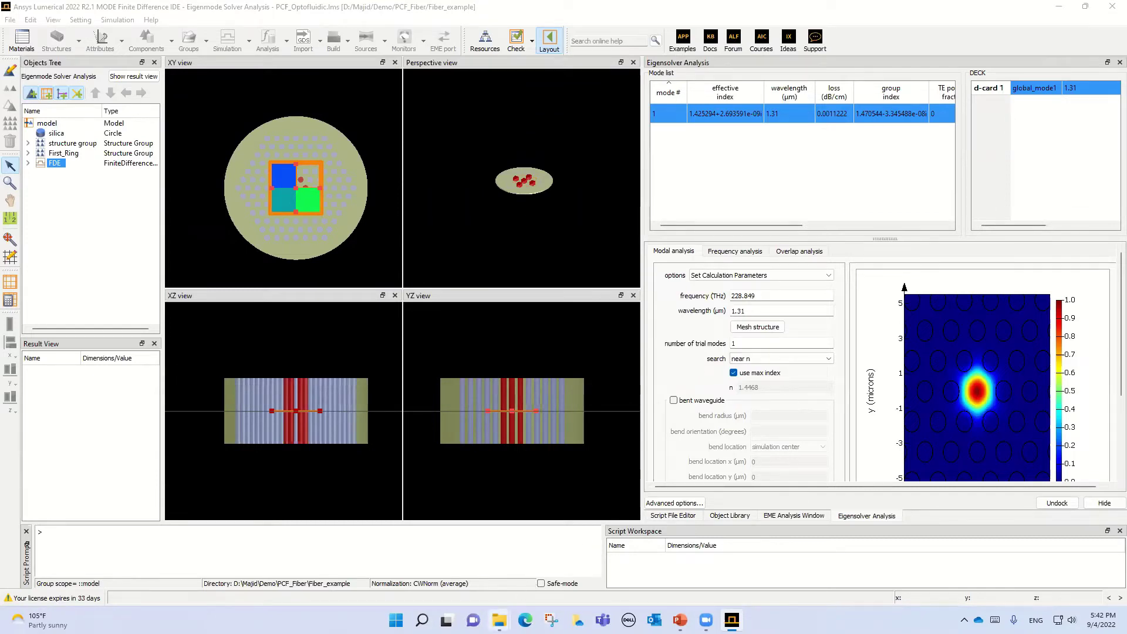
Step: Switch to the Fiber_example folder and open PCF.ZMX in Zemax OpticStudio
mouse_move(498, 620)
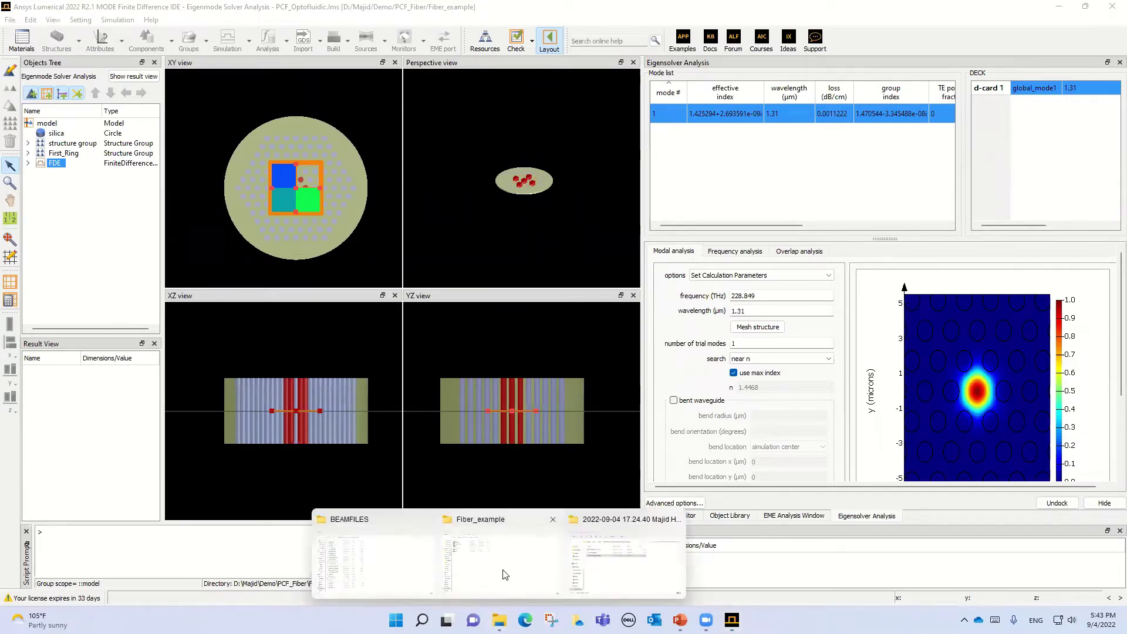
click(503, 574)
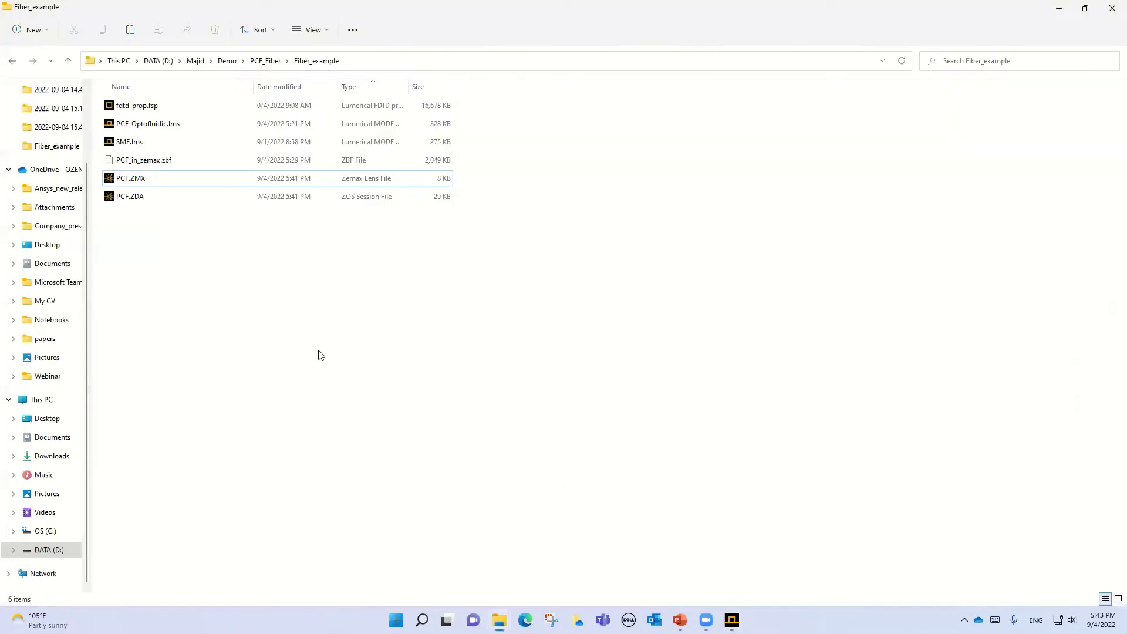
double_click(140, 183)
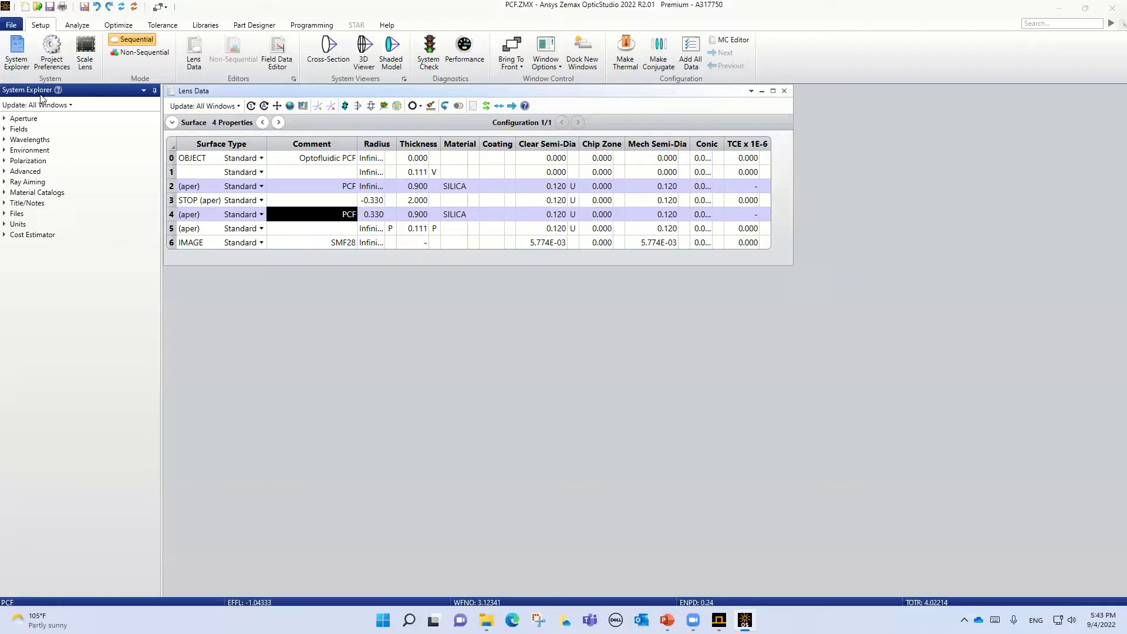
Step: Review the lens system's field, wavelength and unit settings in the System Explorer
click(4, 129)
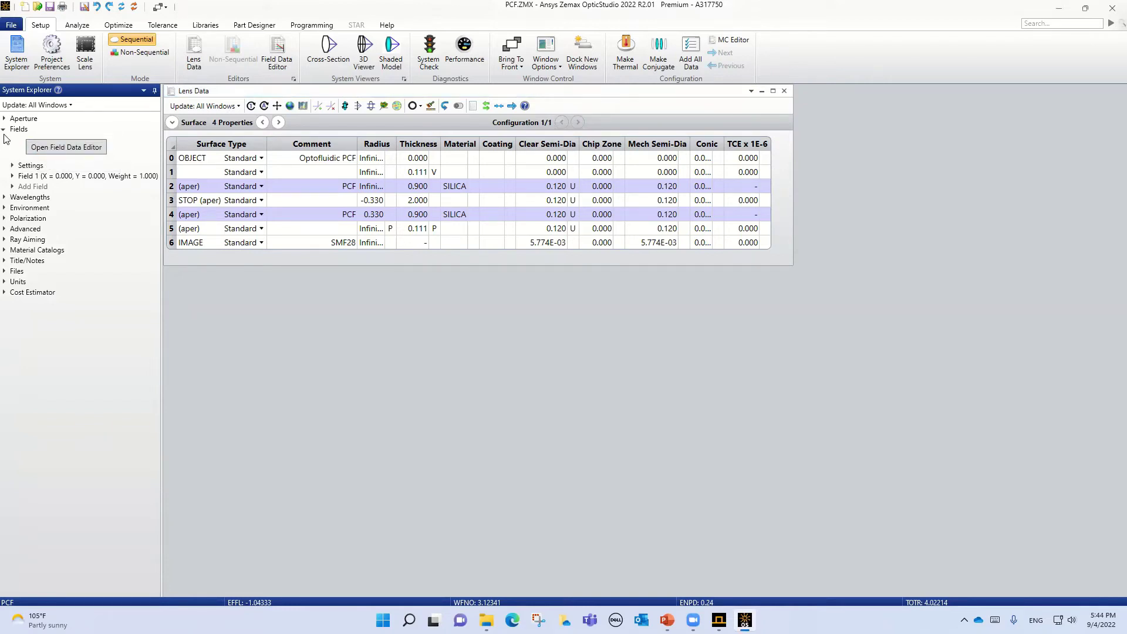
click(4, 130)
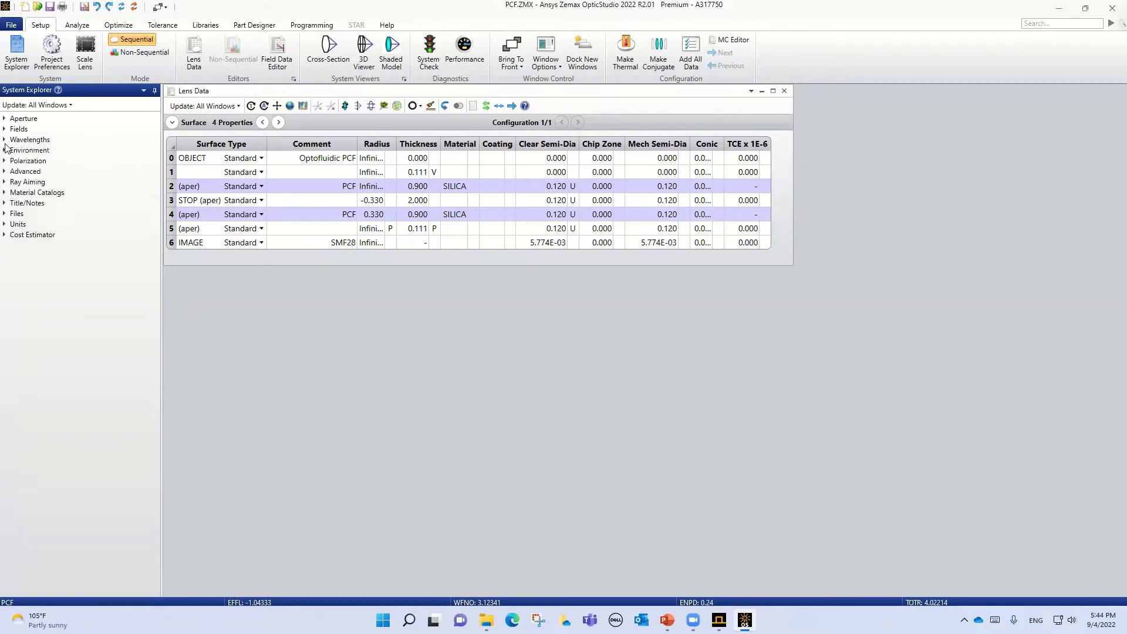
click(4, 141)
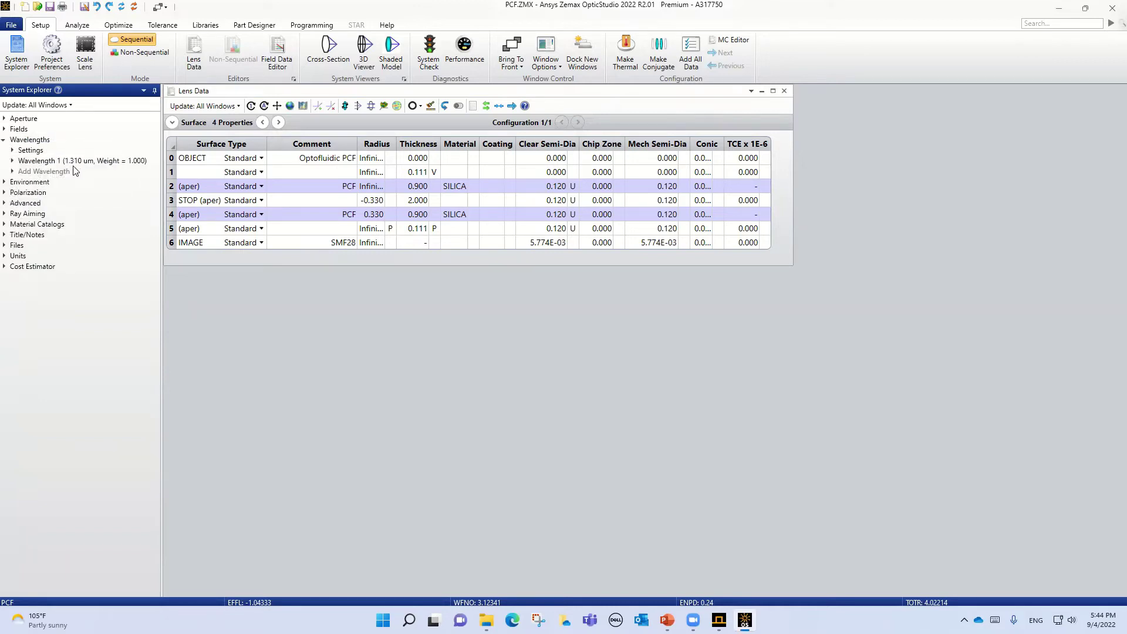
click(12, 160)
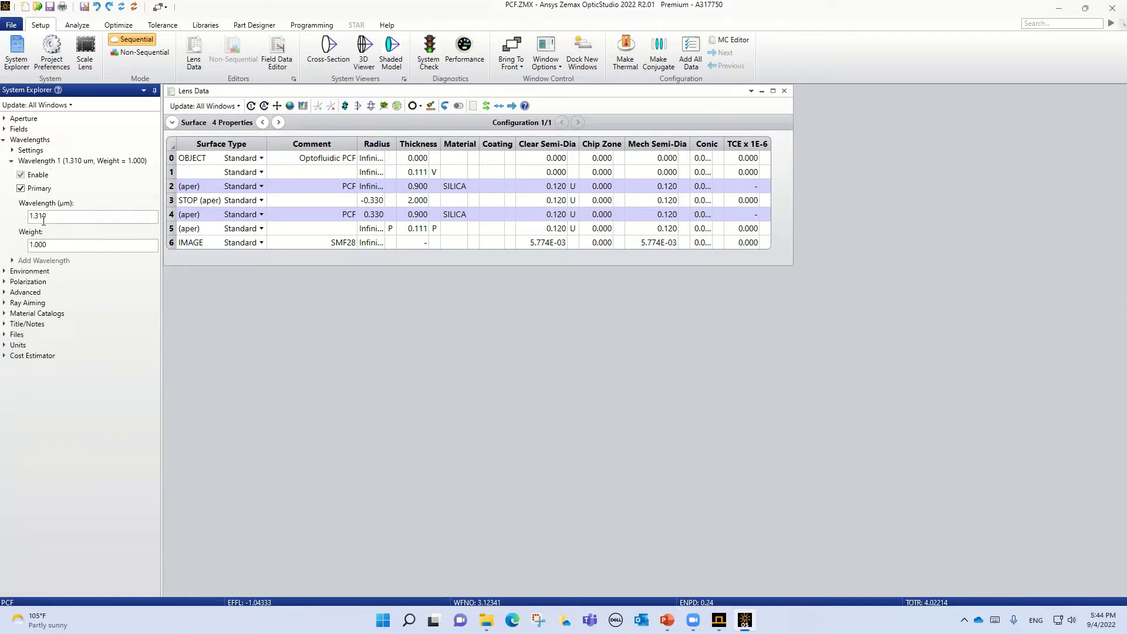
click(11, 162)
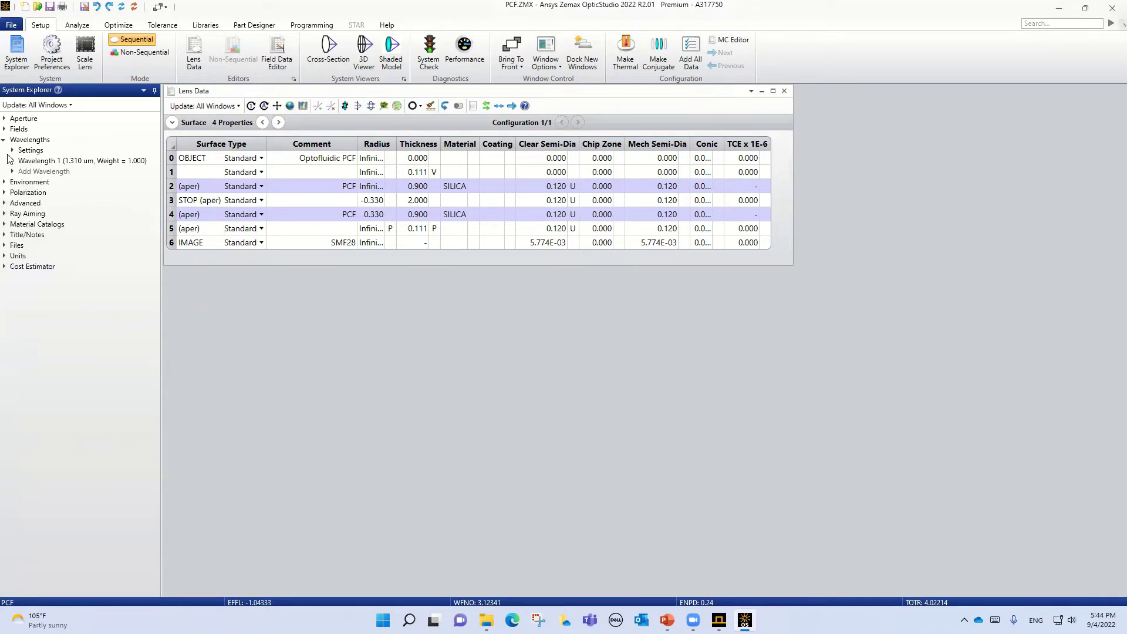
click(4, 141)
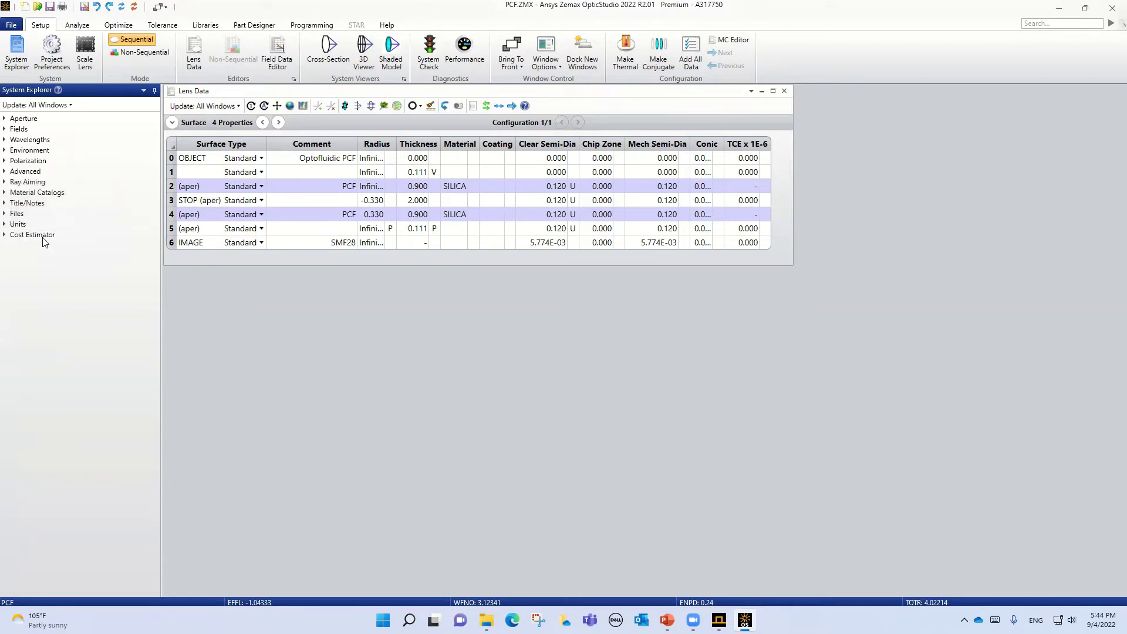
click(9, 226)
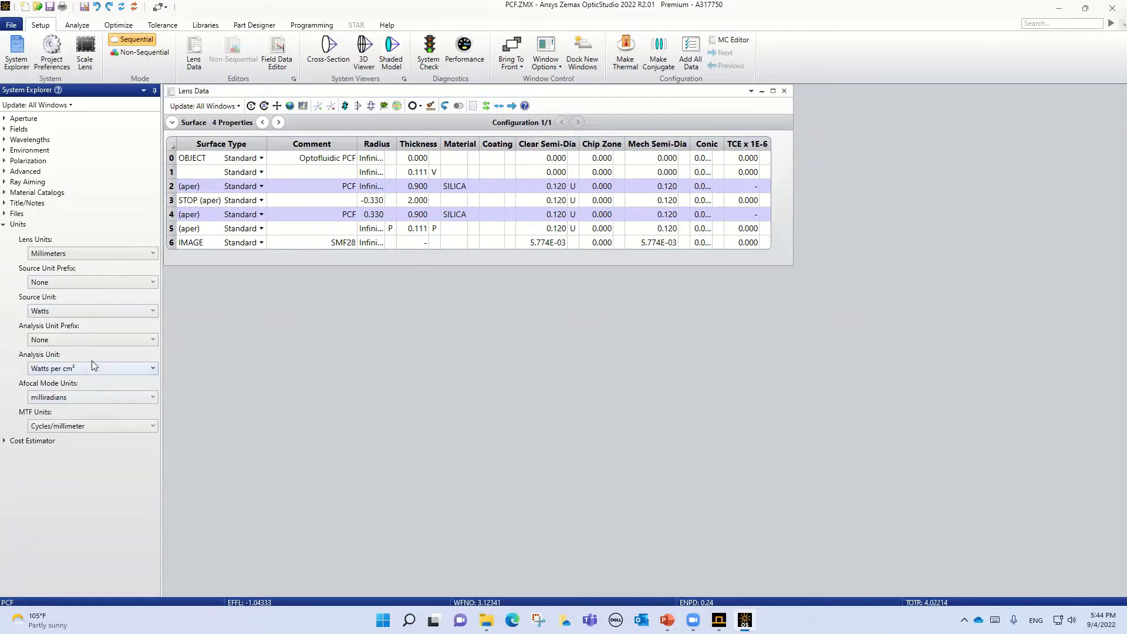
click(3, 226)
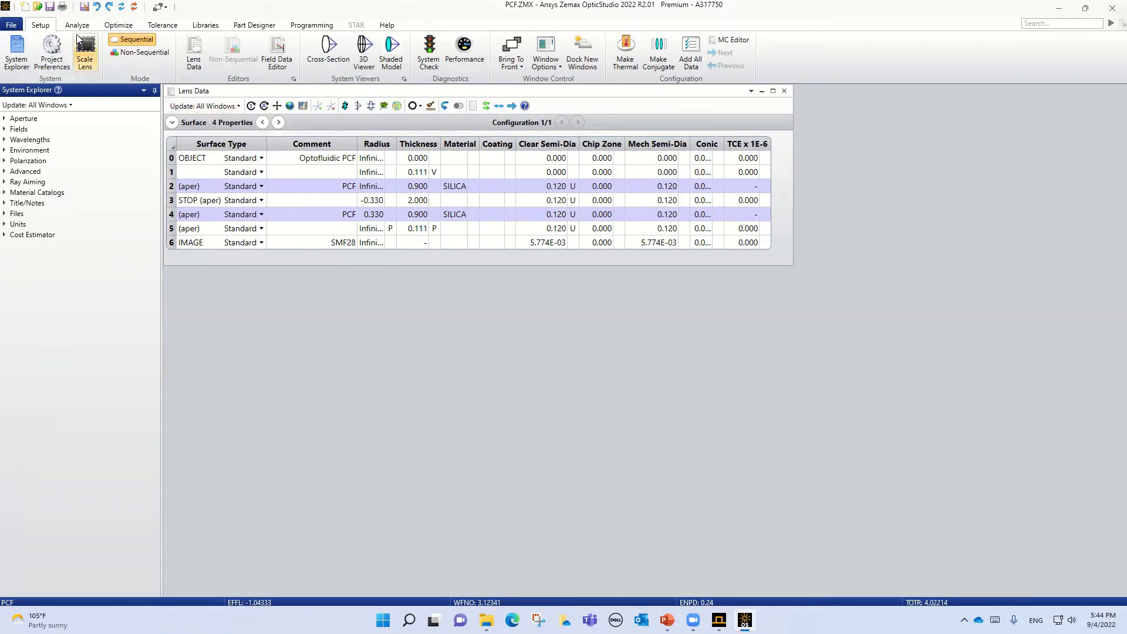
Step: Close the Lens Data editor and reopen it
click(196, 56)
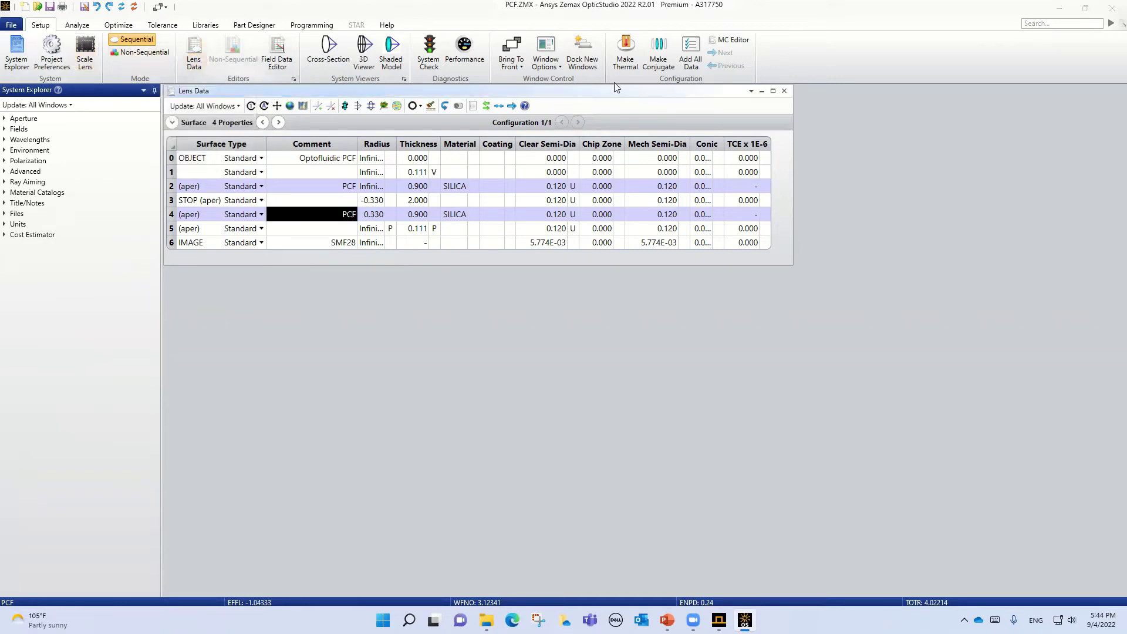
click(784, 91)
click(196, 58)
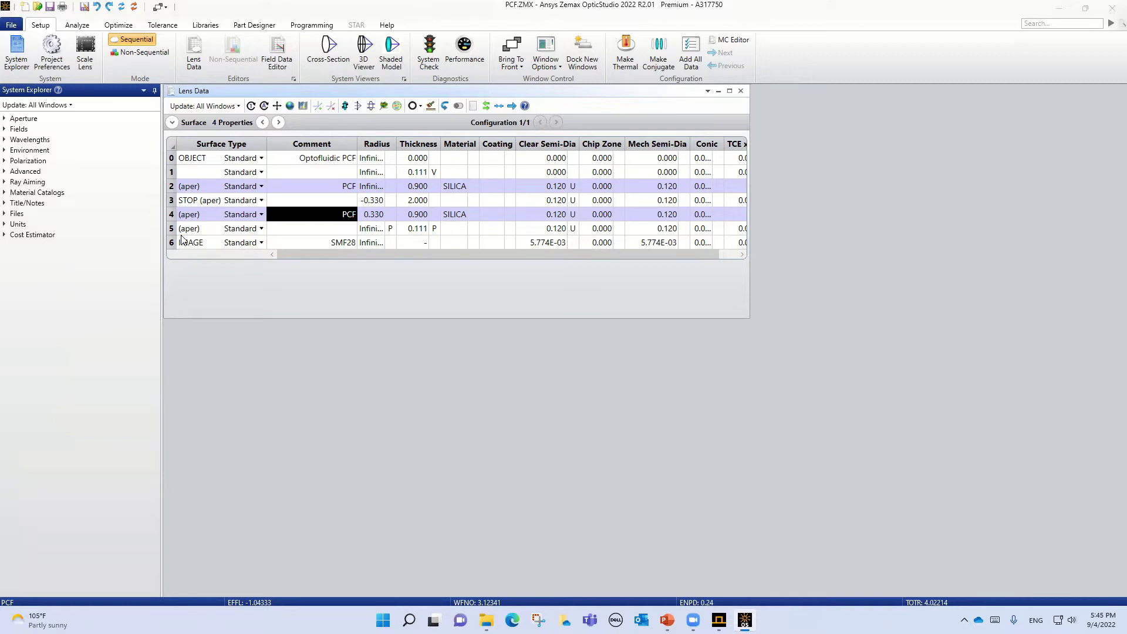
Step: Browse the surface types available for surface 2, the first PCF lens surface, without changing its type
click(258, 189)
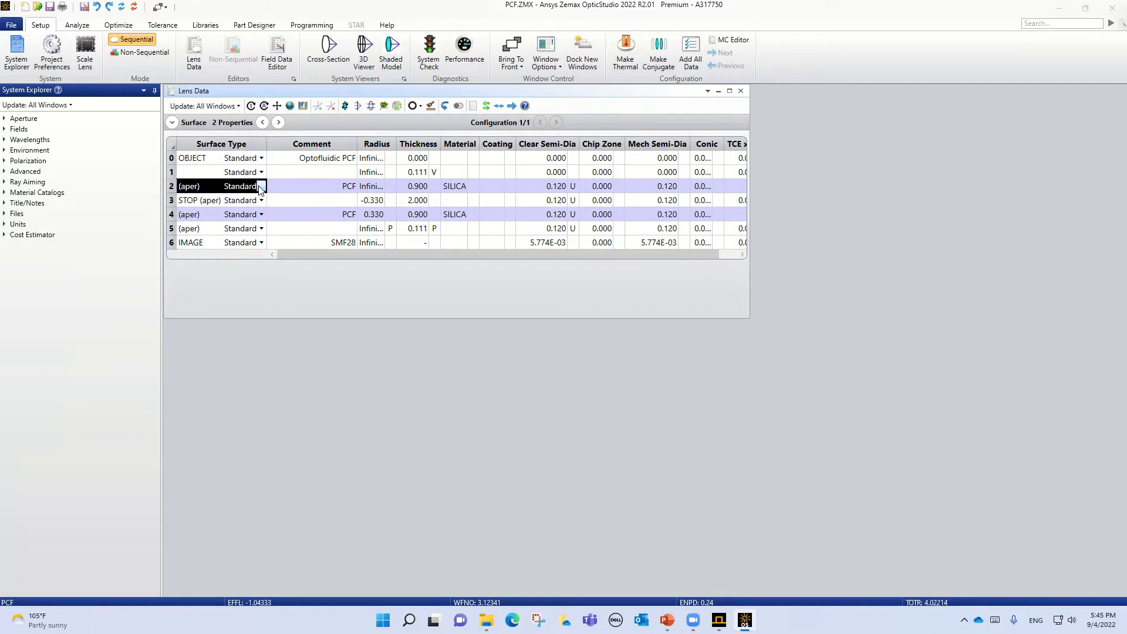
click(260, 187)
scroll(213, 249, down, 3)
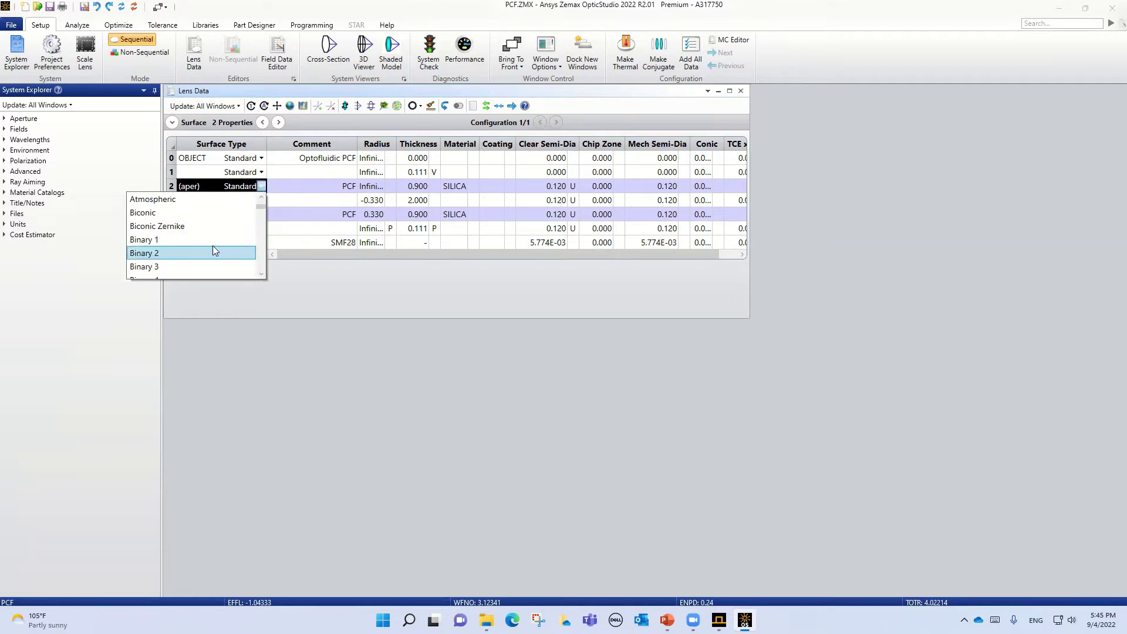
scroll(213, 245, up, 3)
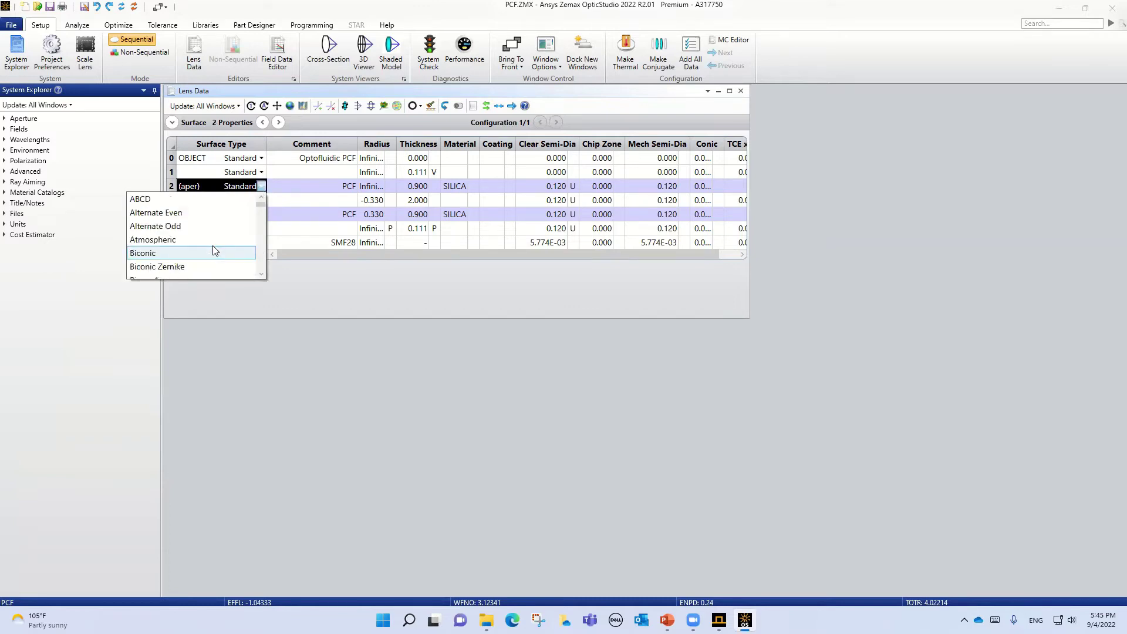
click(322, 122)
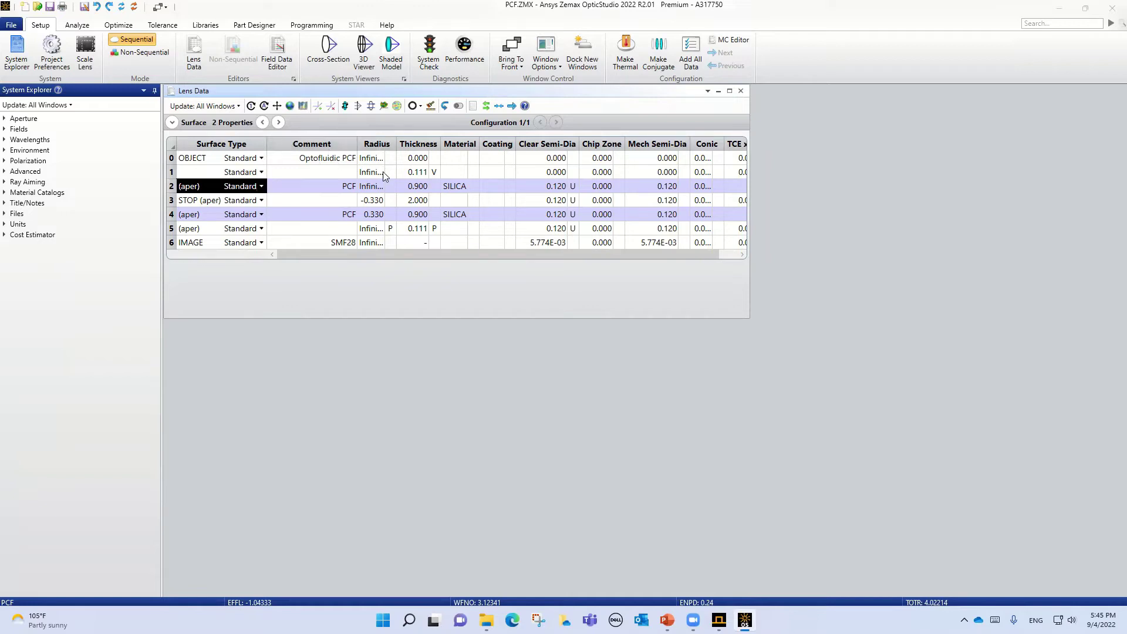
Step: Widen the Radius and Thickness columns of the lens data so their values are fully readable
double_click(396, 144)
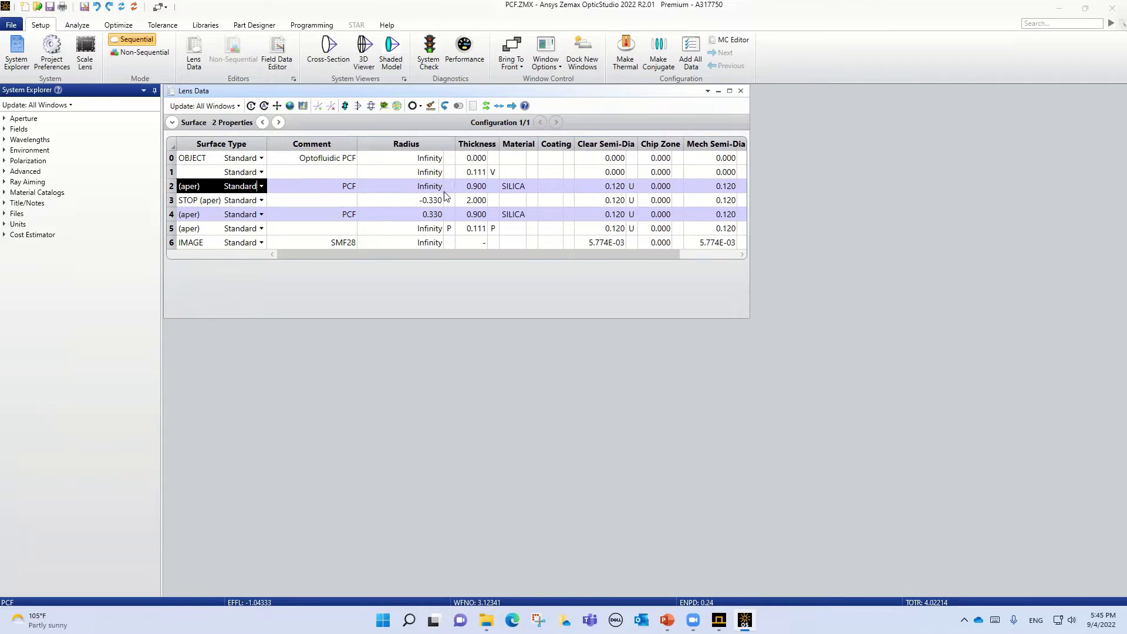
click(435, 187)
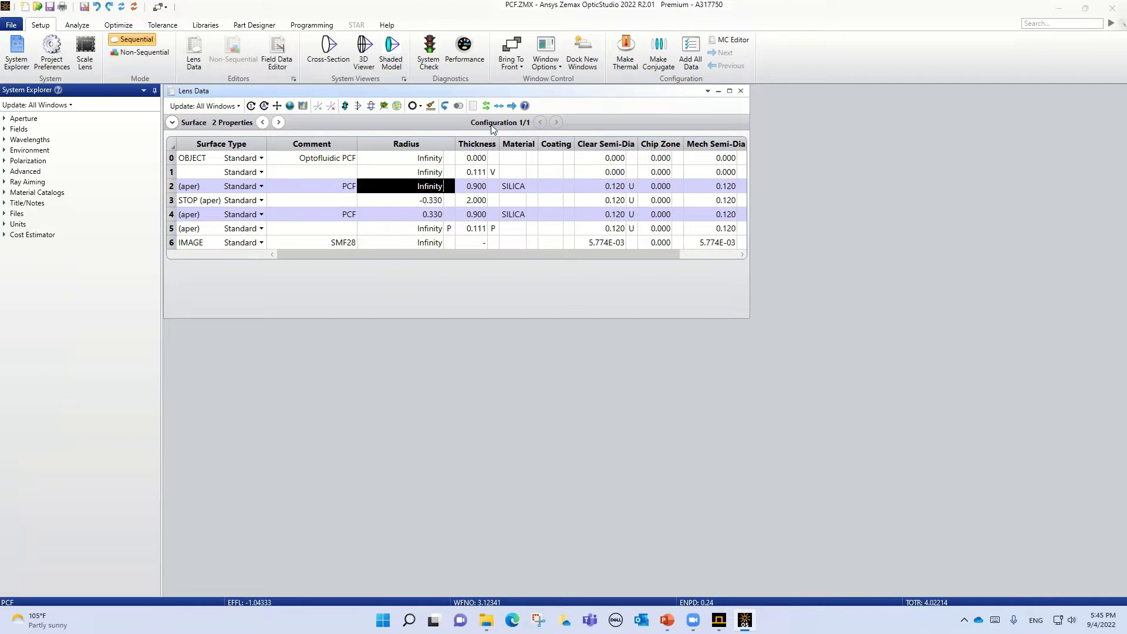
drag(499, 141, 535, 146)
click(533, 143)
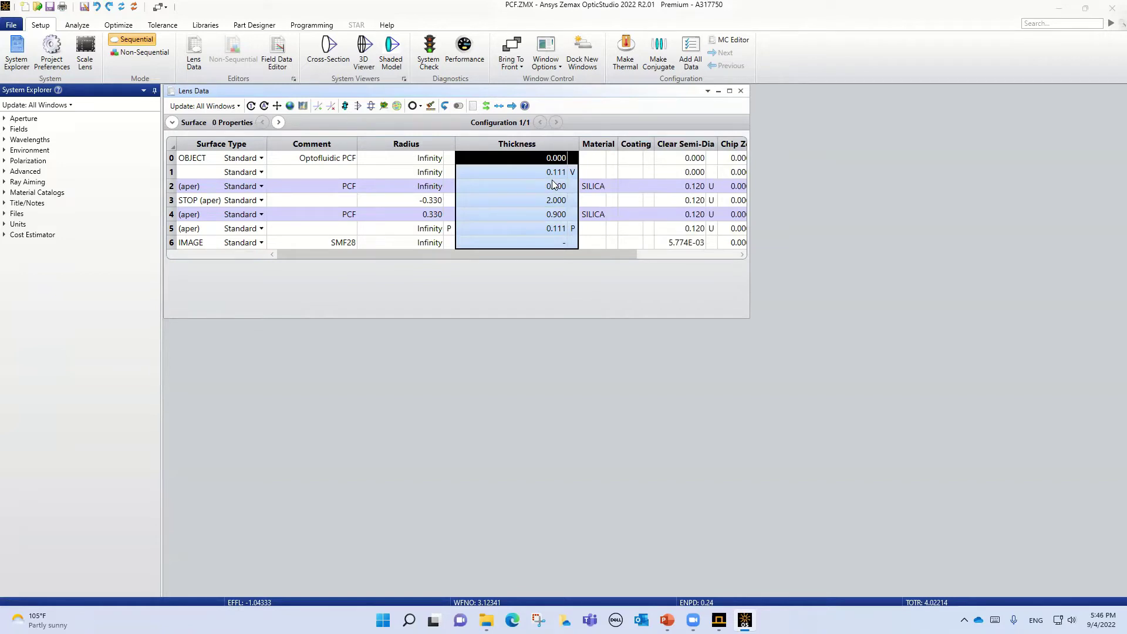
Step: Check the material of surface 2, enlarge the Lens Data editor to fit all columns, and widen the Conic column
click(592, 145)
click(593, 188)
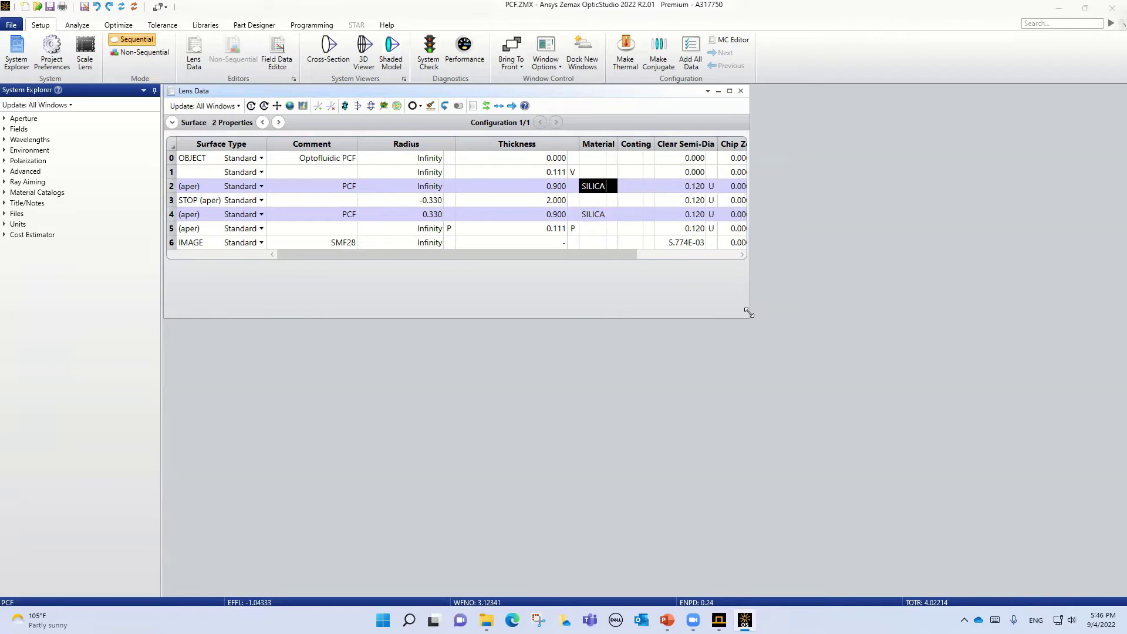
drag(749, 313, 999, 289)
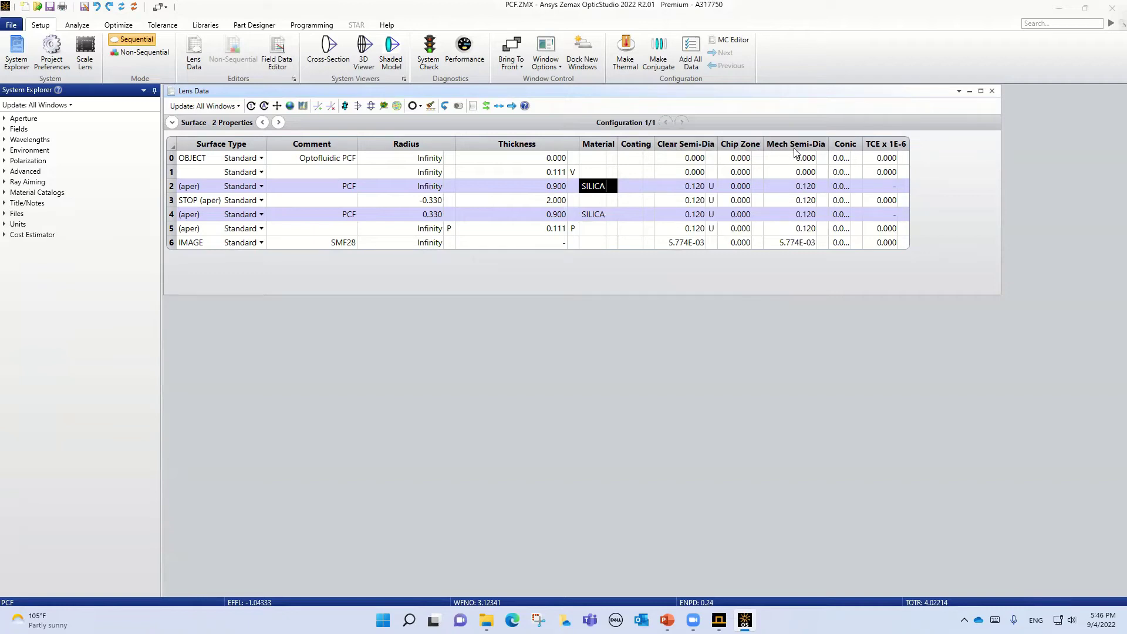
double_click(860, 144)
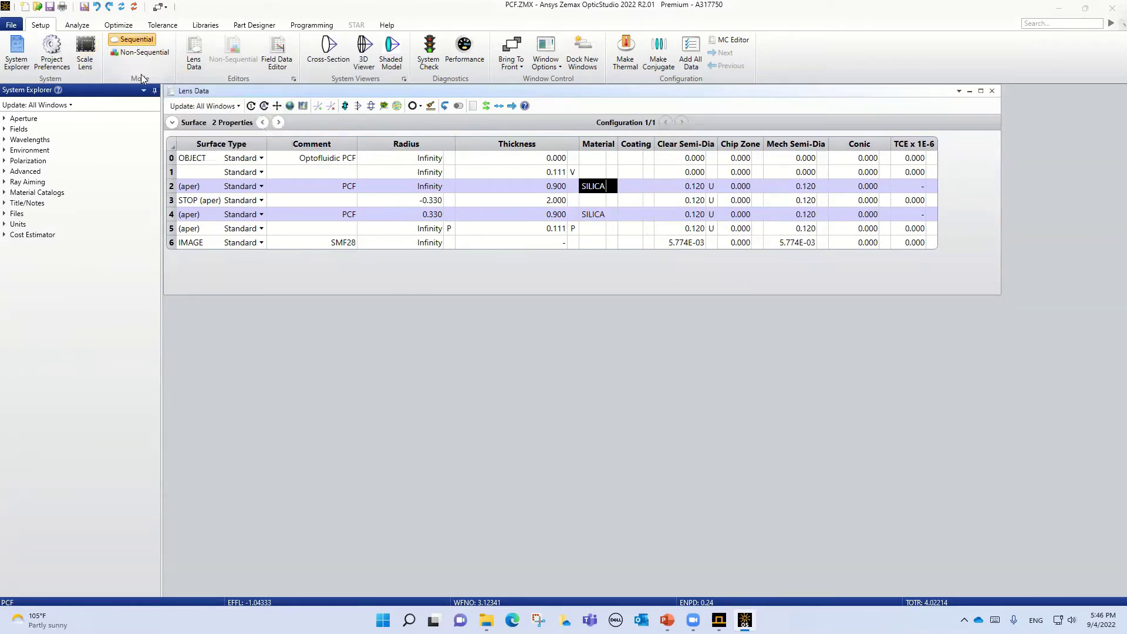
Step: Show the system's cross-section layout beneath the lens data table and select the object surface's comment
click(338, 56)
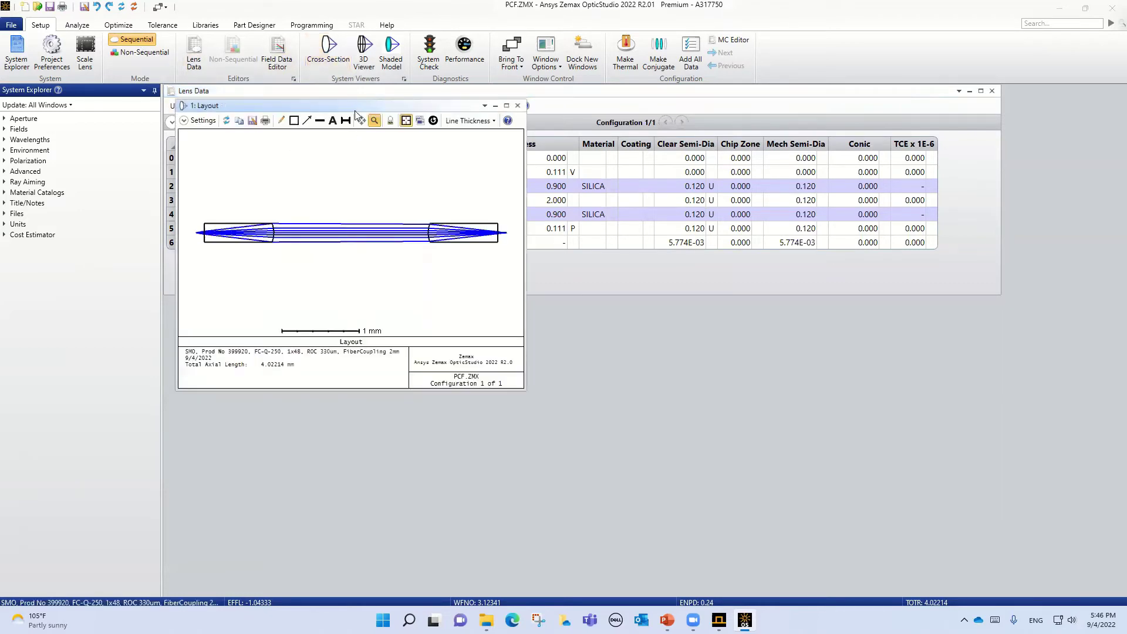
drag(355, 110, 347, 291)
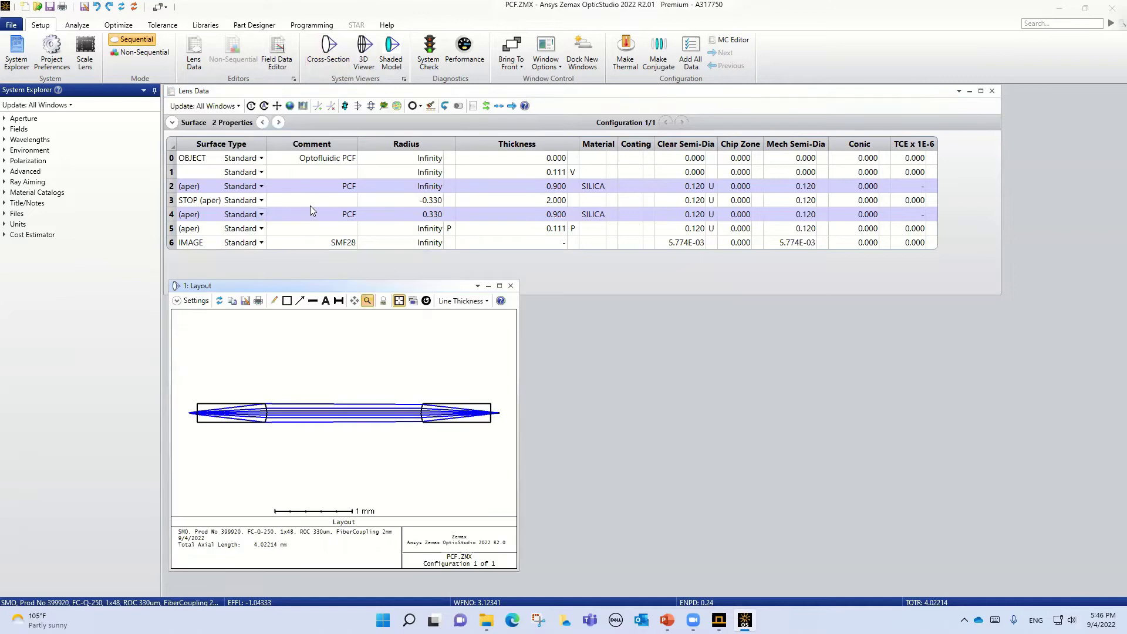
click(313, 158)
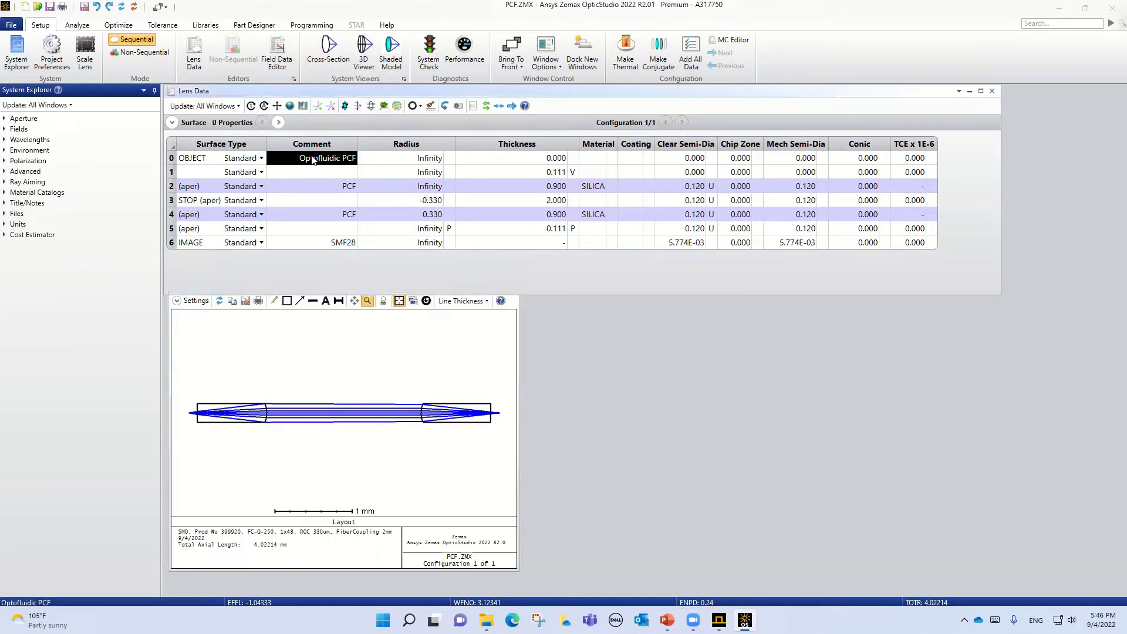
Step: Step through the comments of surfaces 1 to 4 in the lens data to locate each surface in the layout
key(Down)
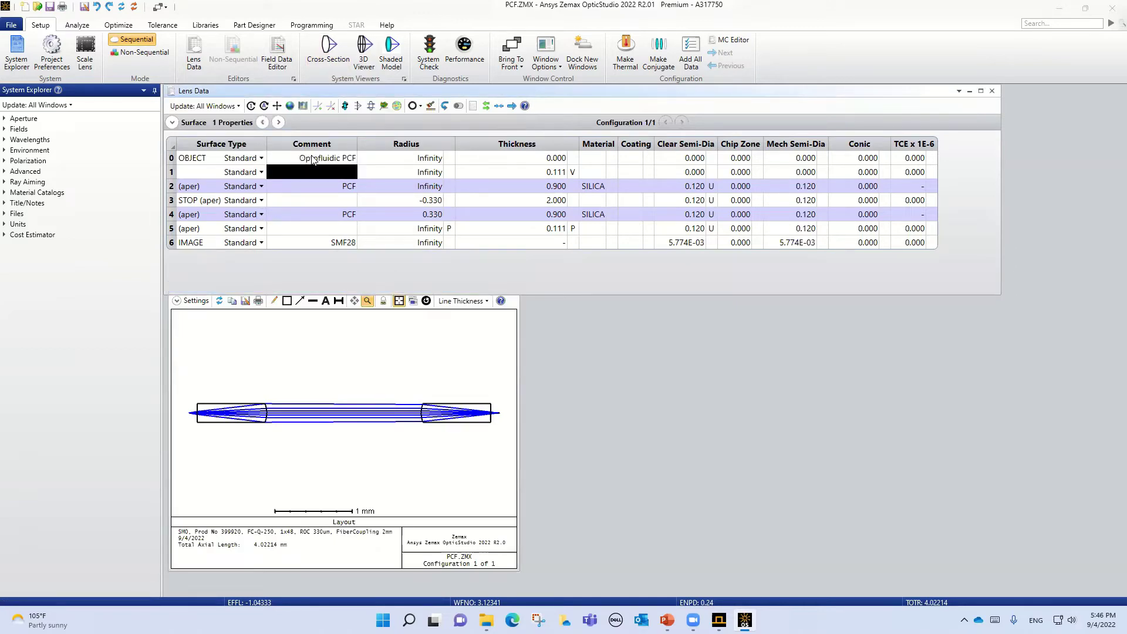
key(Down)
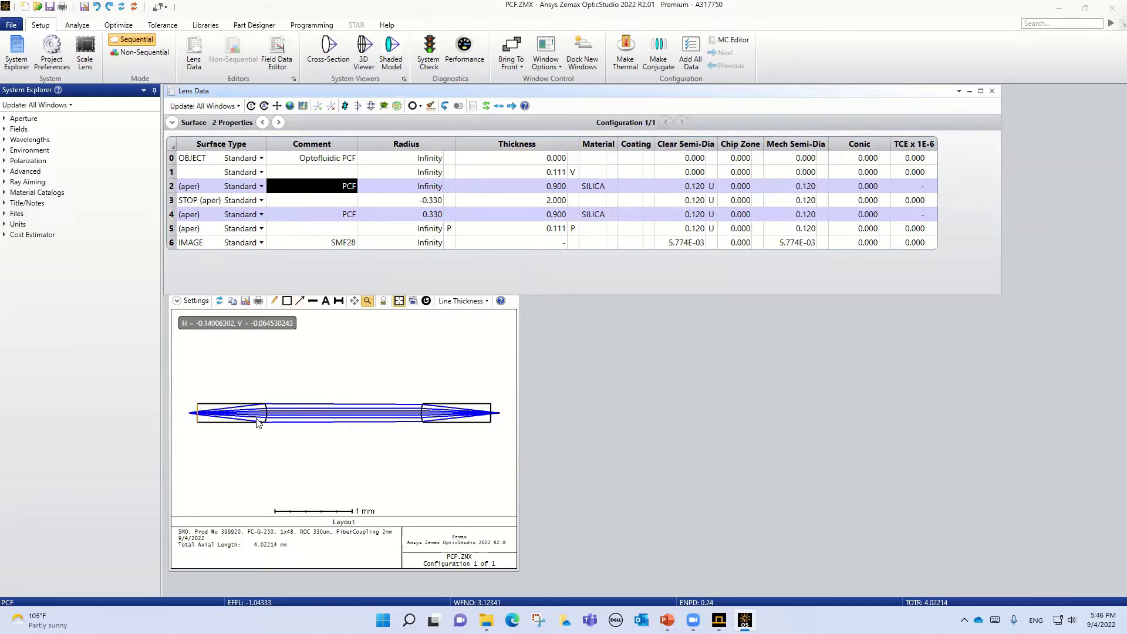
key(Down)
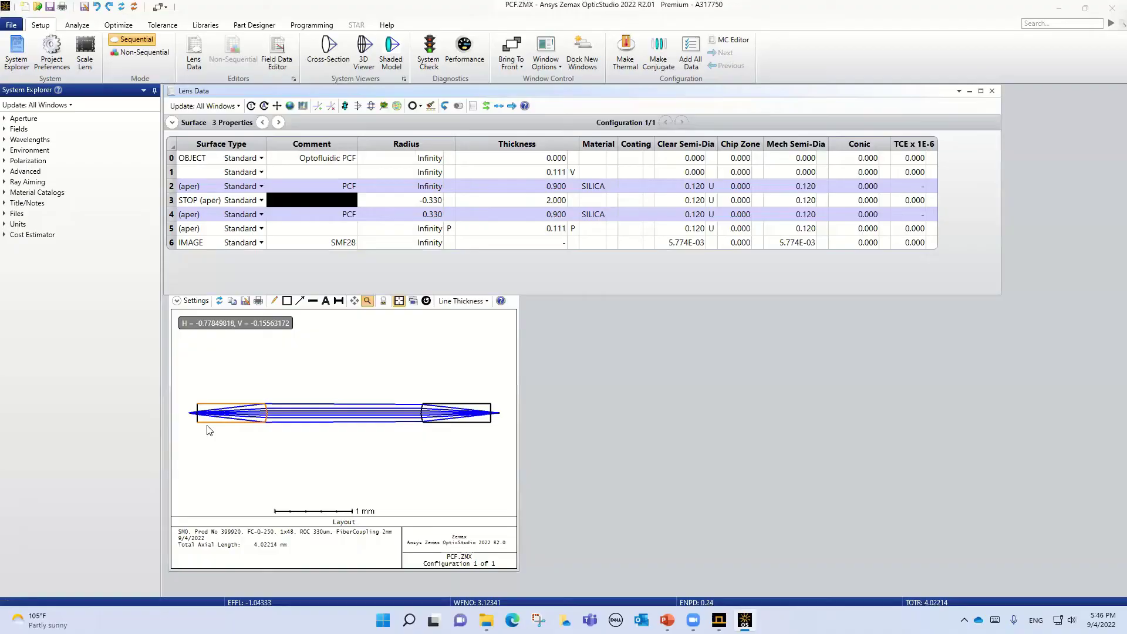
key(Down)
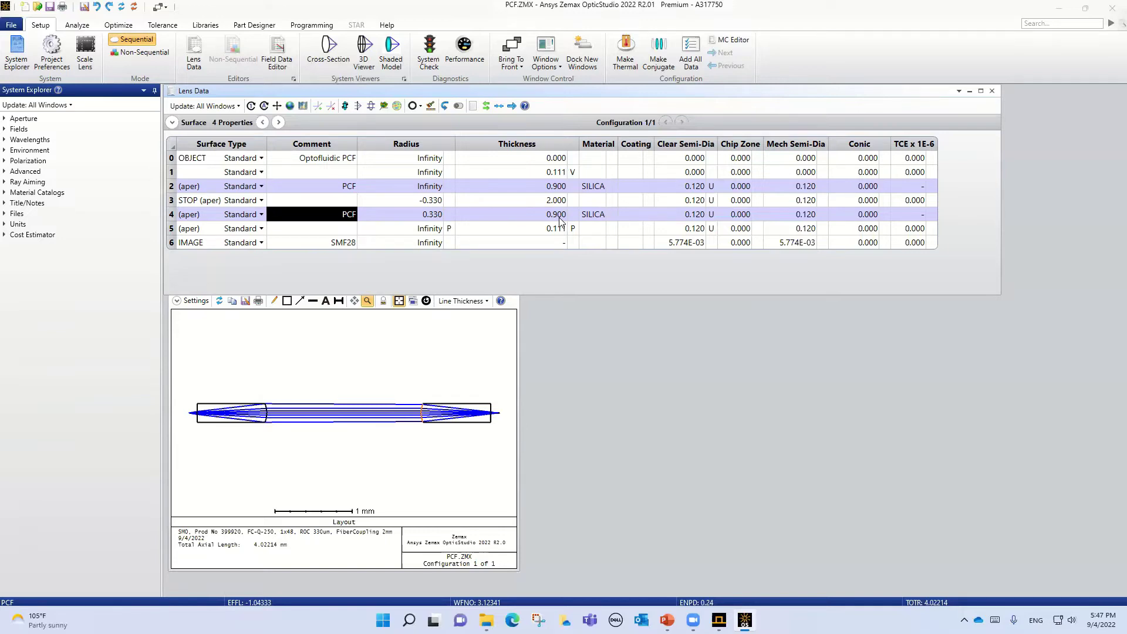
Step: Switch to PowerPoint, review slide 5 with the PCF-to-SMF-28 lens coupling diagram, and return to OpticStudio
click(667, 620)
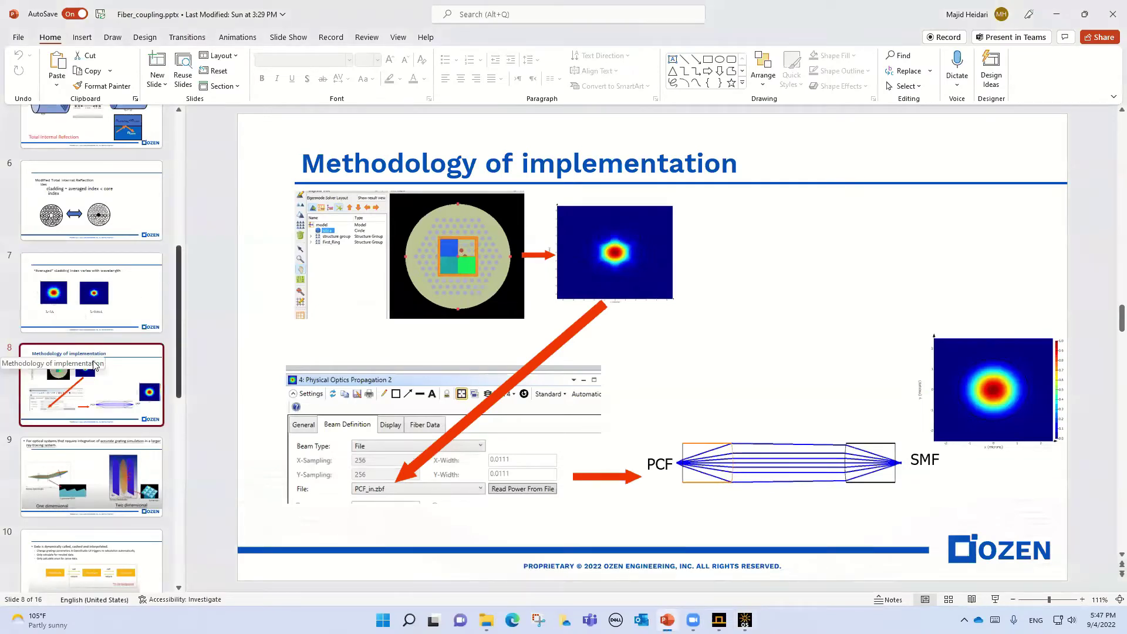
scroll(93, 358, up, 2)
scroll(94, 364, up, 2)
scroll(94, 365, down, 3)
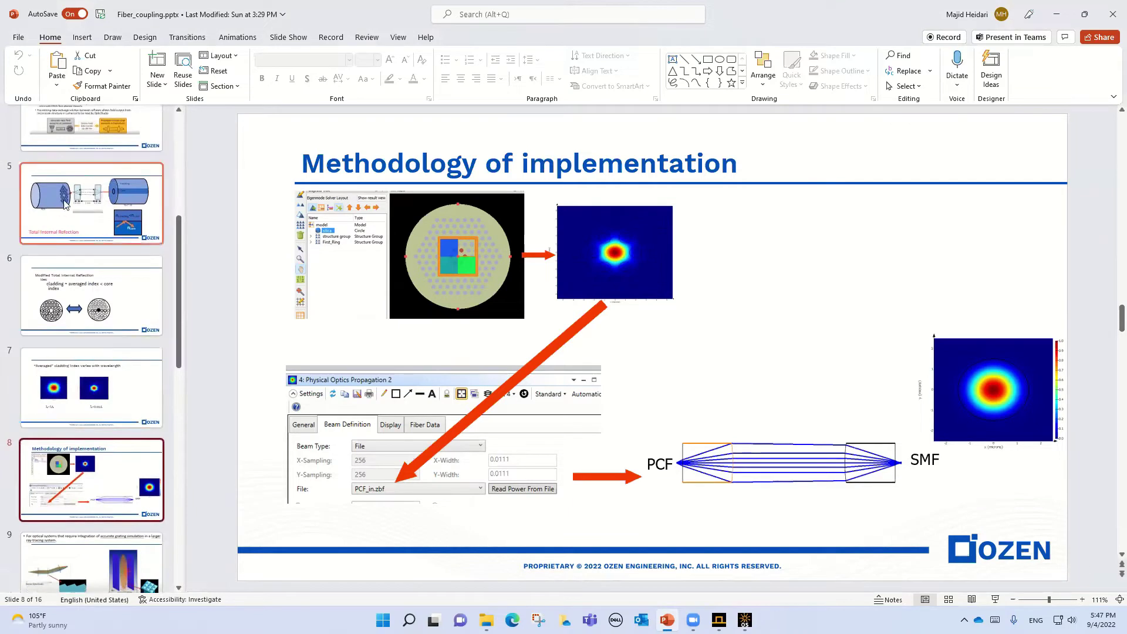
click(92, 203)
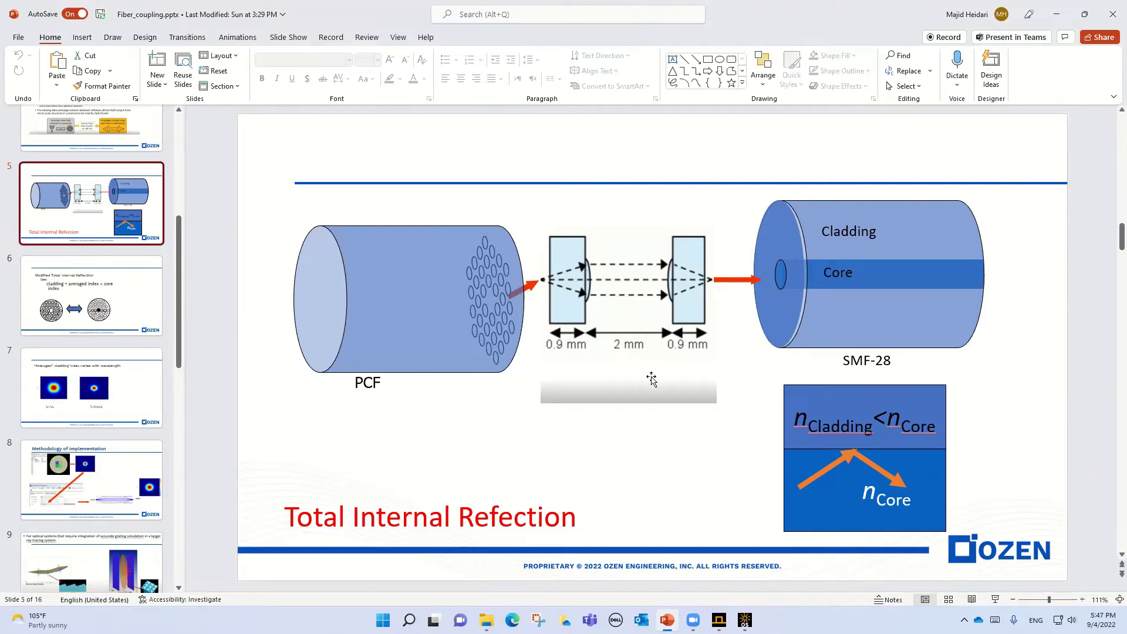
key(alt+Tab)
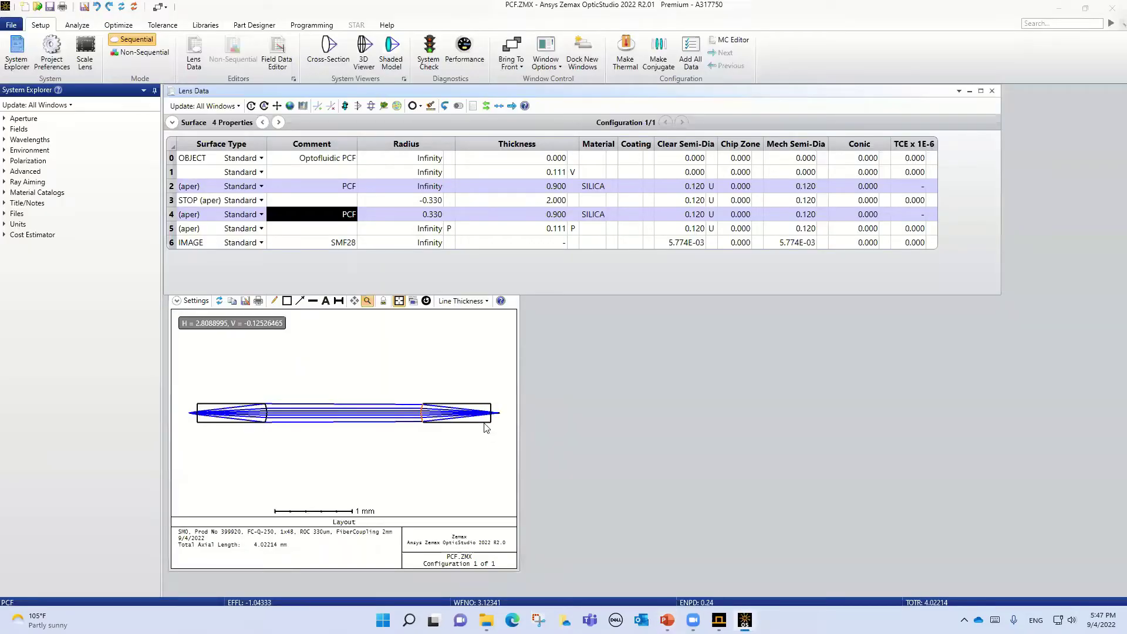
Step: Show a 3D layout of the system beside the cross-section, set it to the isometric view, and reposition the model
click(364, 49)
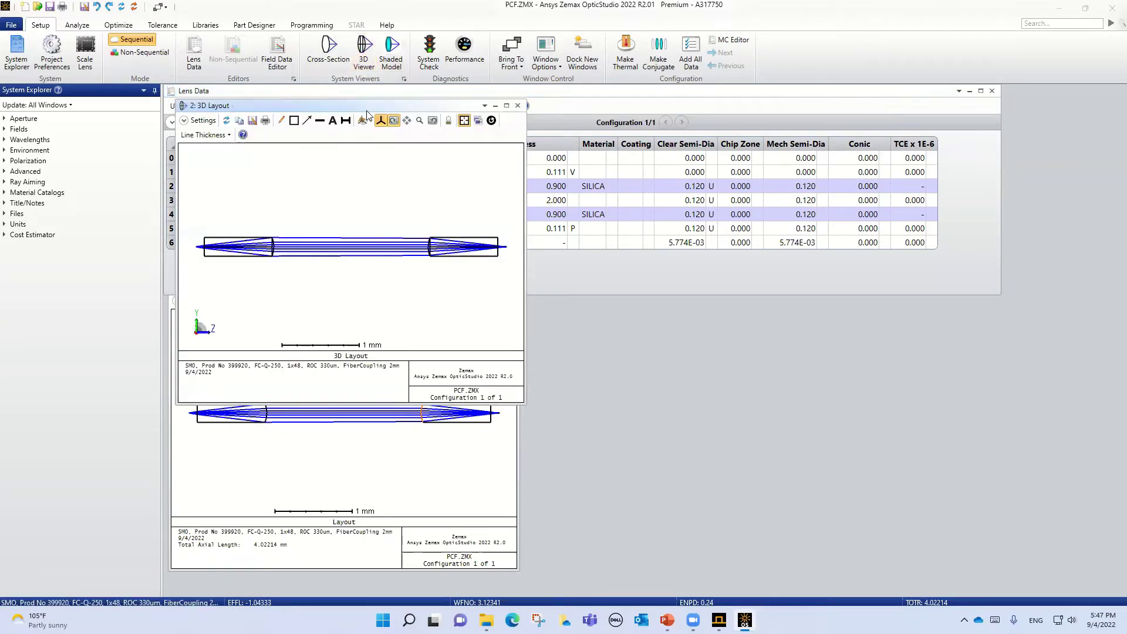
drag(367, 113, 734, 304)
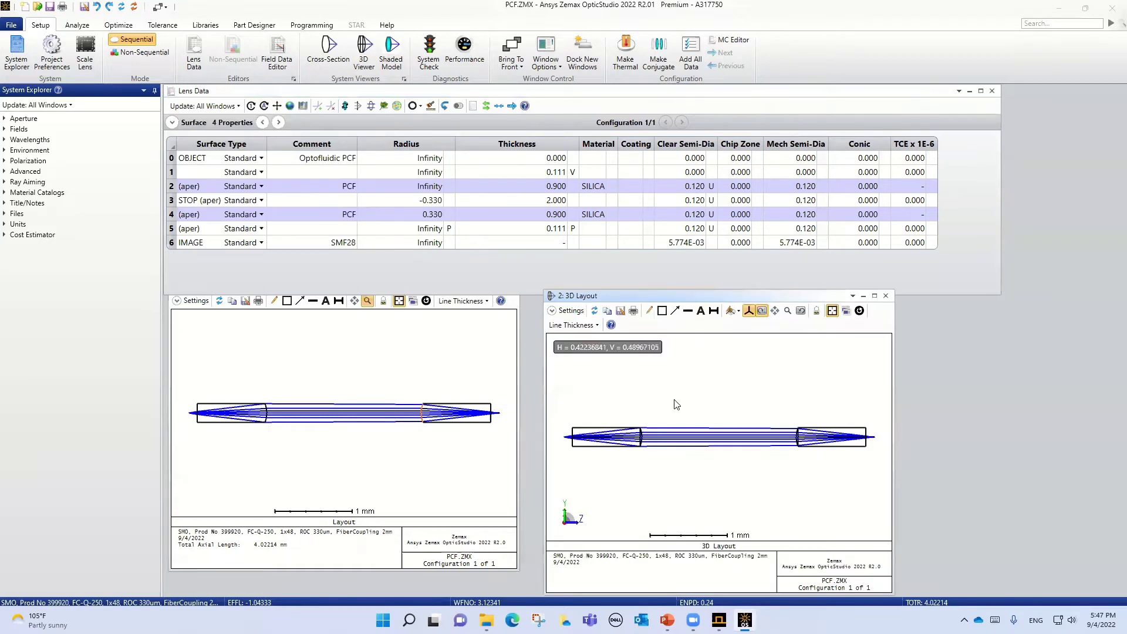
click(727, 312)
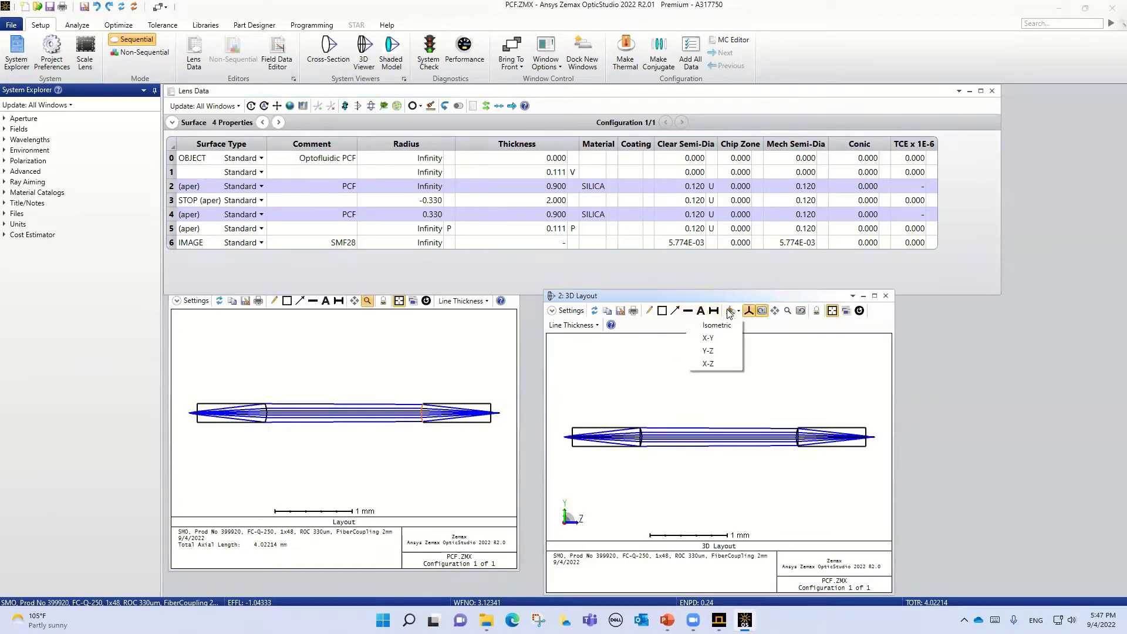
click(713, 323)
drag(655, 432, 605, 467)
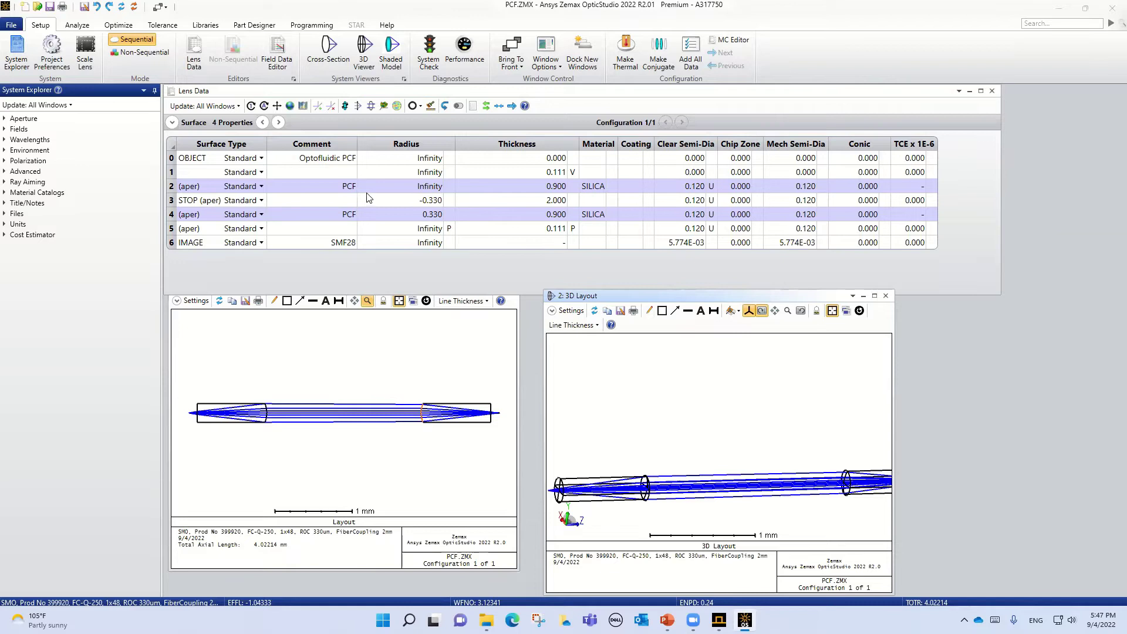
Step: Select the radii of lens surfaces 2 to 5 and the image surface's comment to identify each surface in the layouts
click(396, 186)
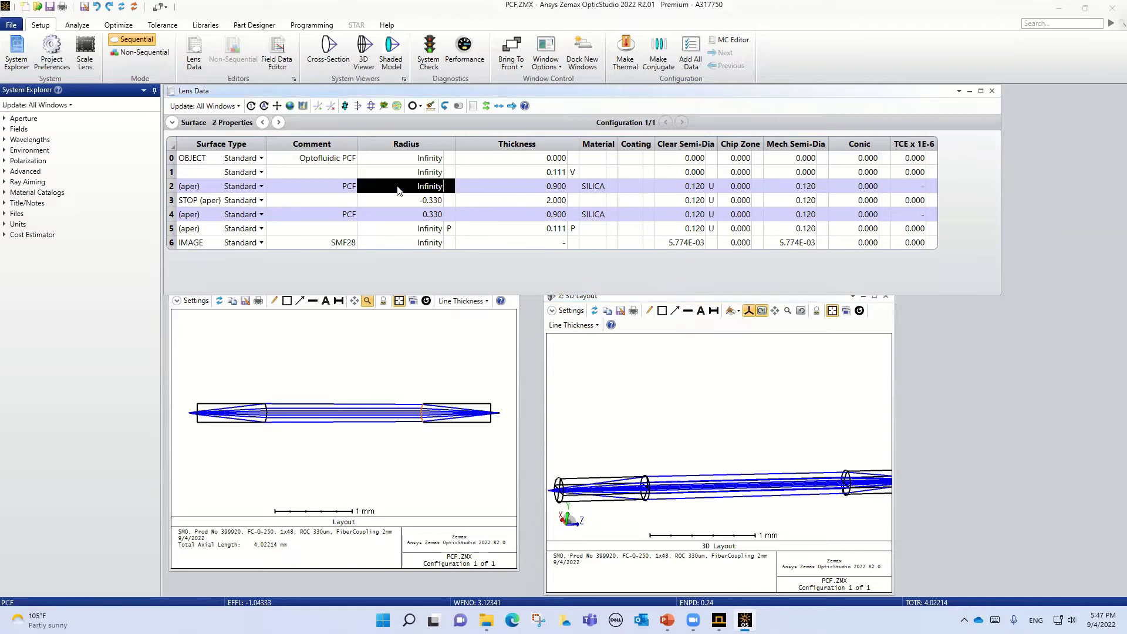
click(346, 214)
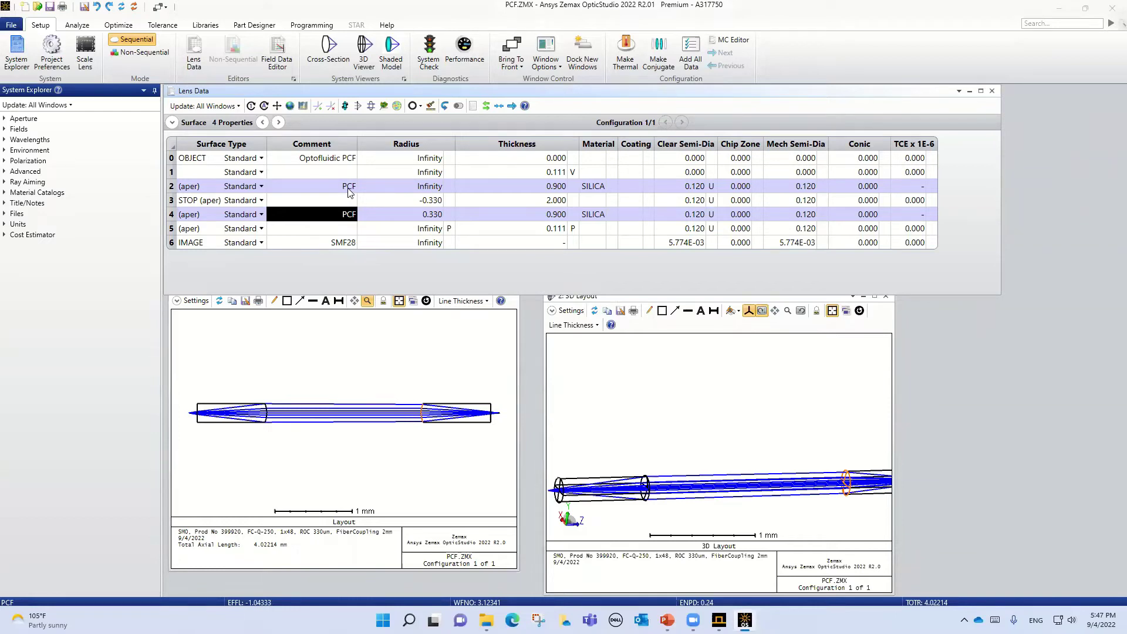
click(366, 188)
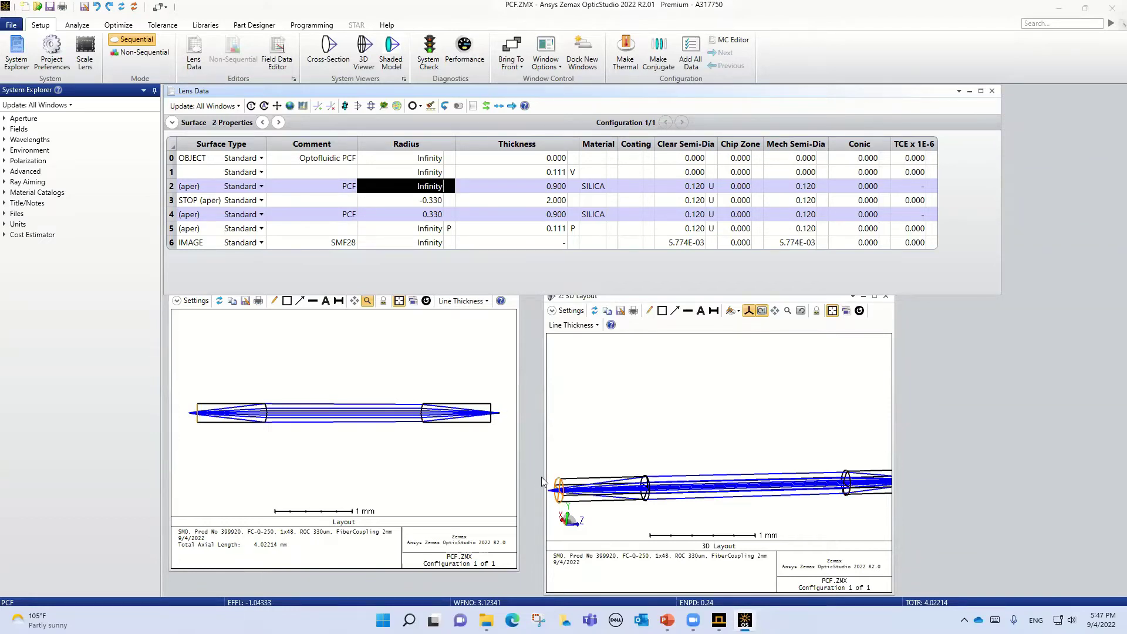
click(375, 200)
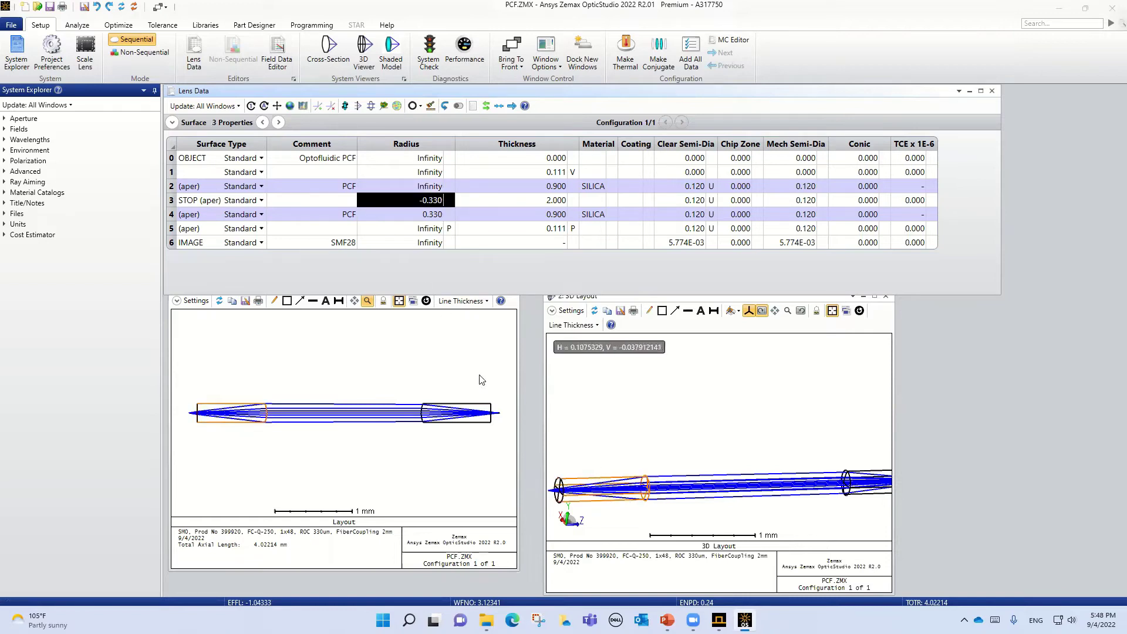
click(384, 218)
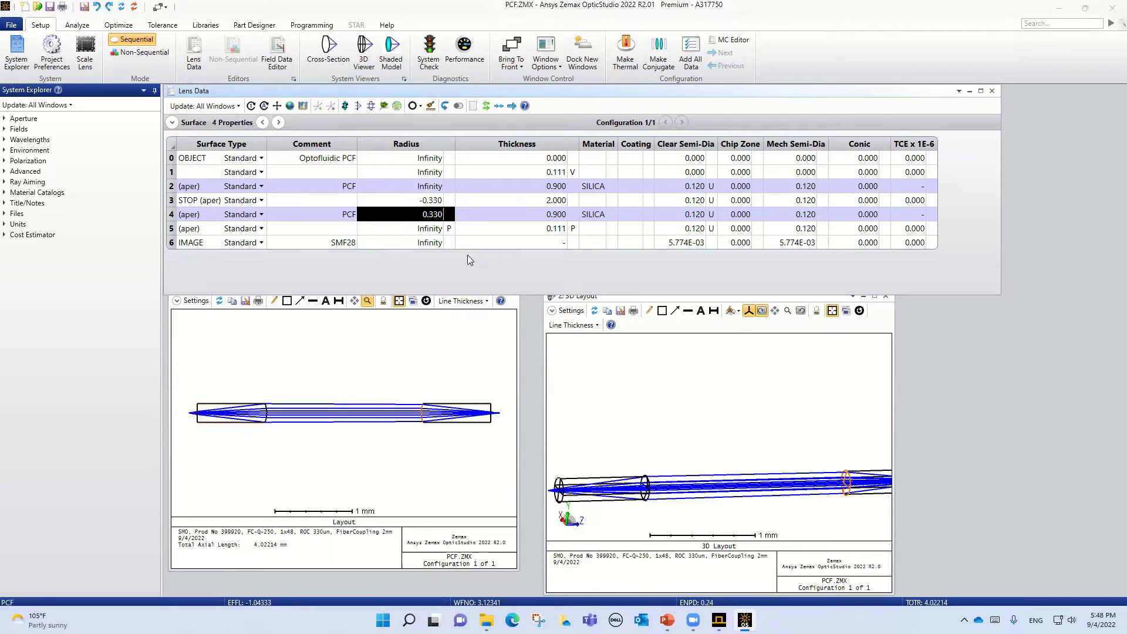
click(414, 229)
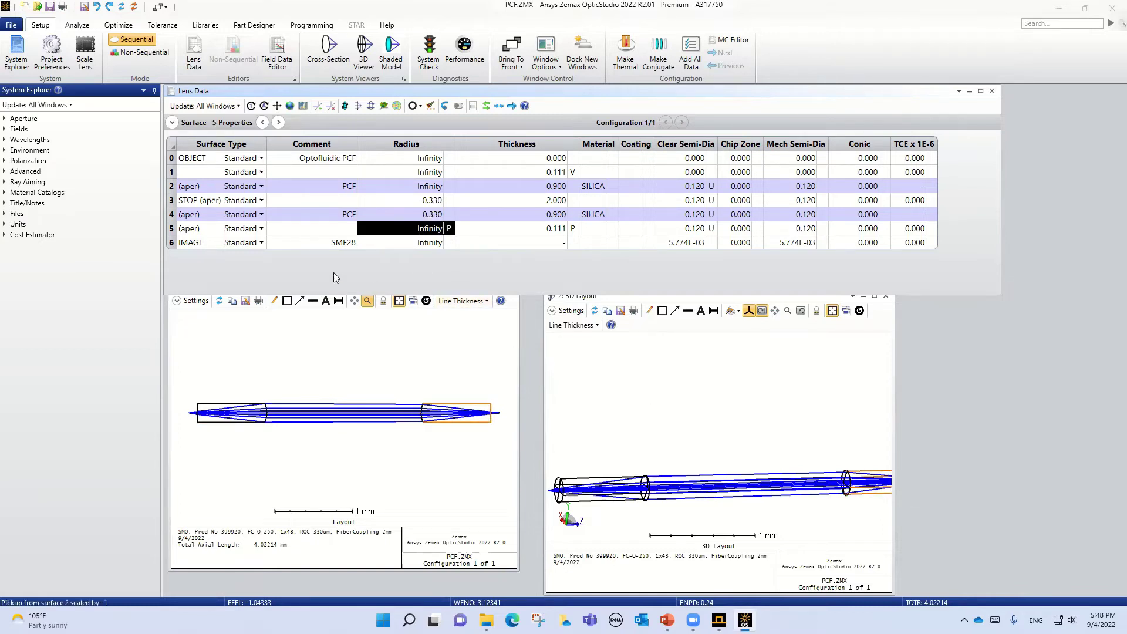
click(323, 245)
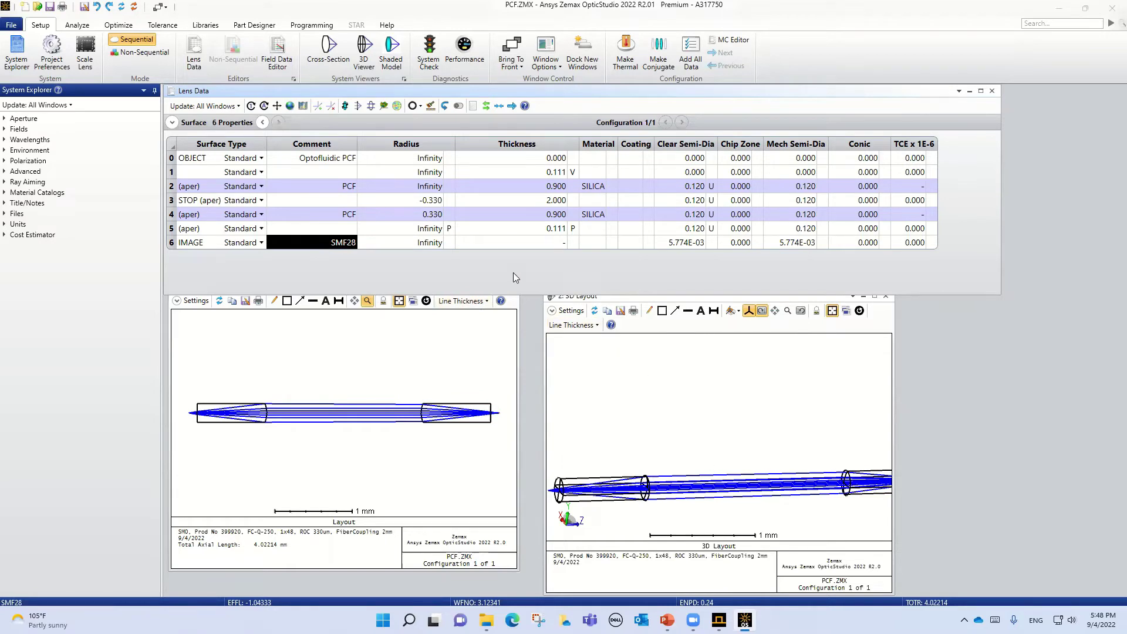
Step: Check the thicknesses of surfaces 2, 3 and 4, and shift the 3D layout window slightly
click(552, 189)
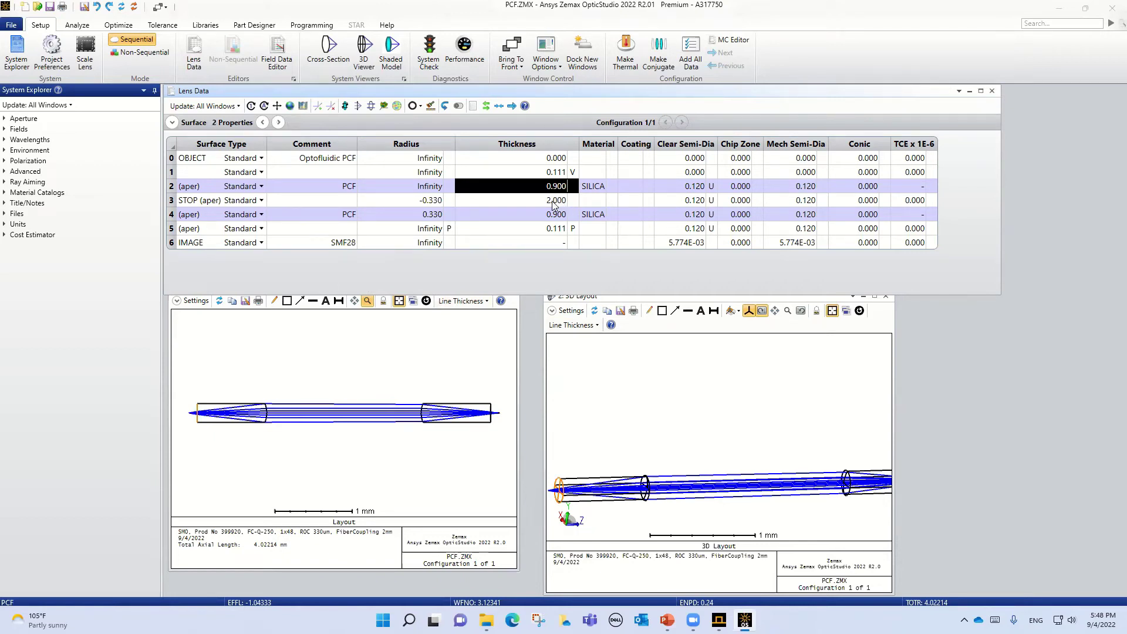
click(557, 202)
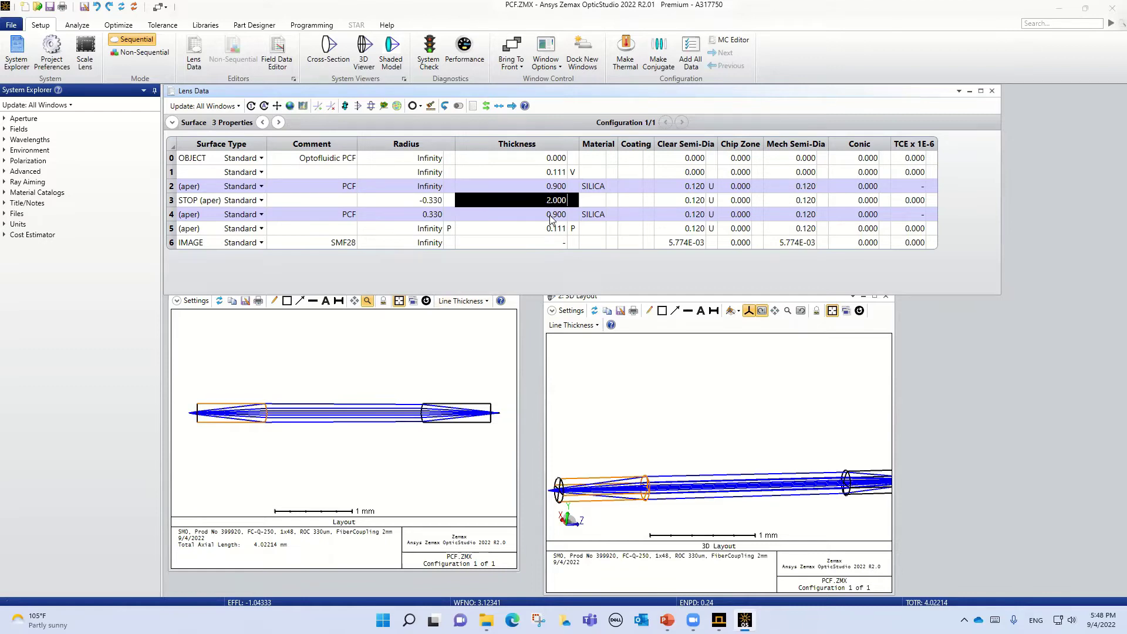
click(552, 216)
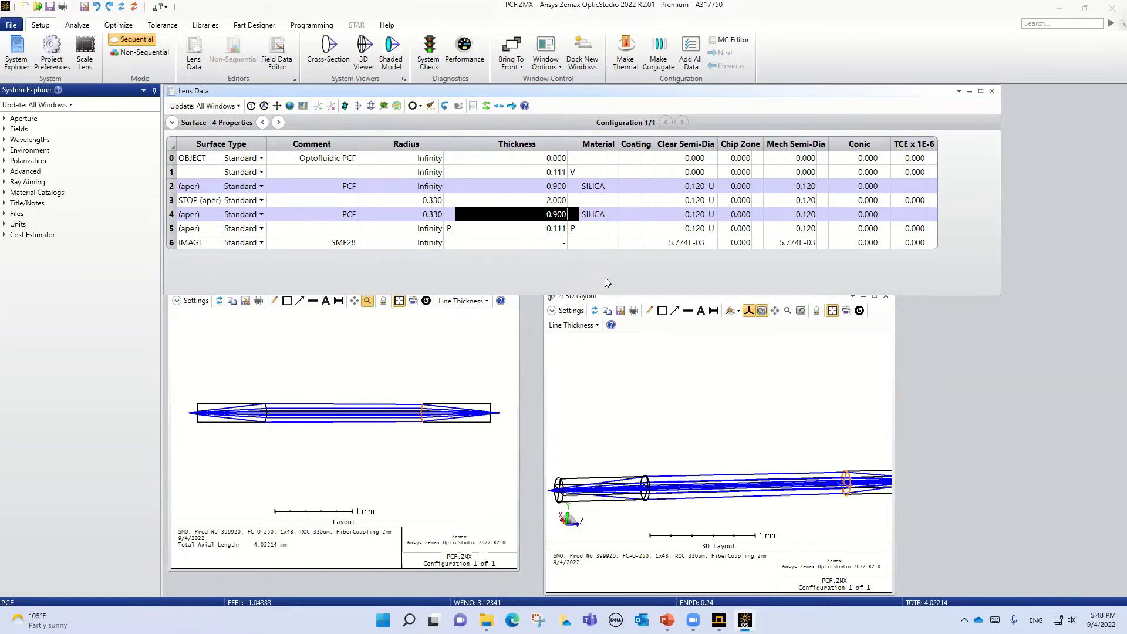
click(651, 301)
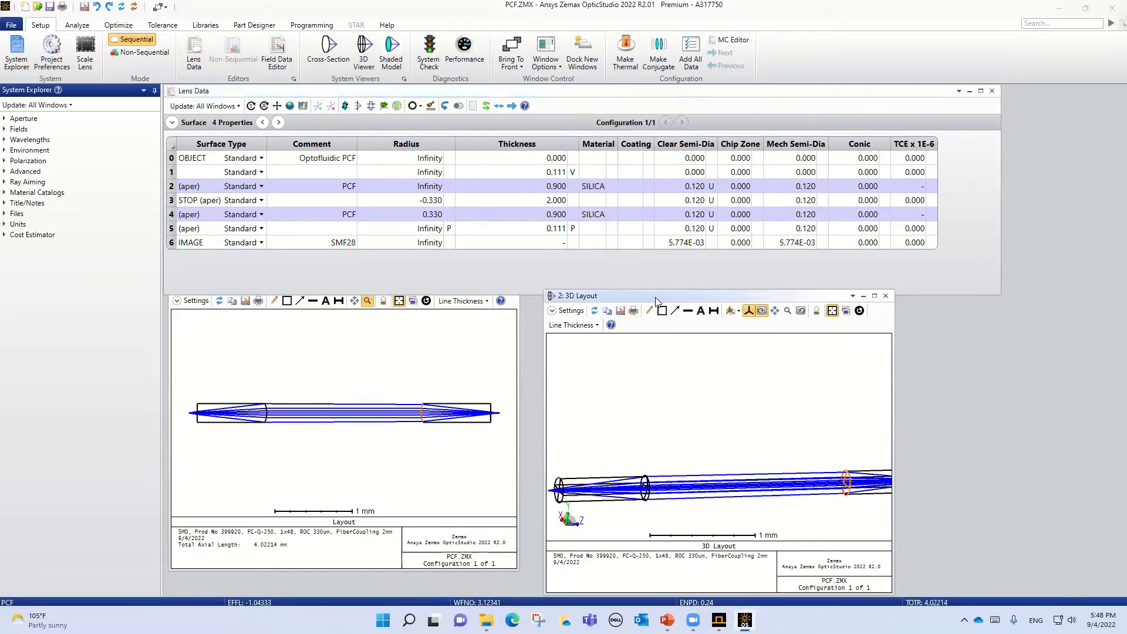
drag(660, 296, 673, 287)
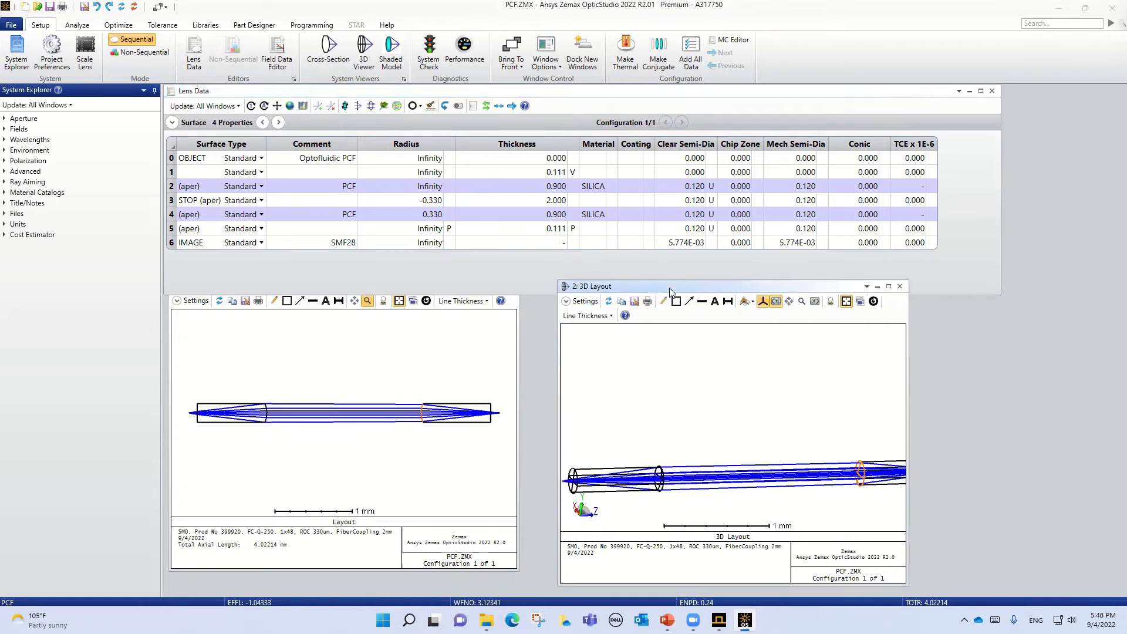
Step: Open a Physical Optics Propagation analysis of the coupling system and dismiss its error message
click(81, 26)
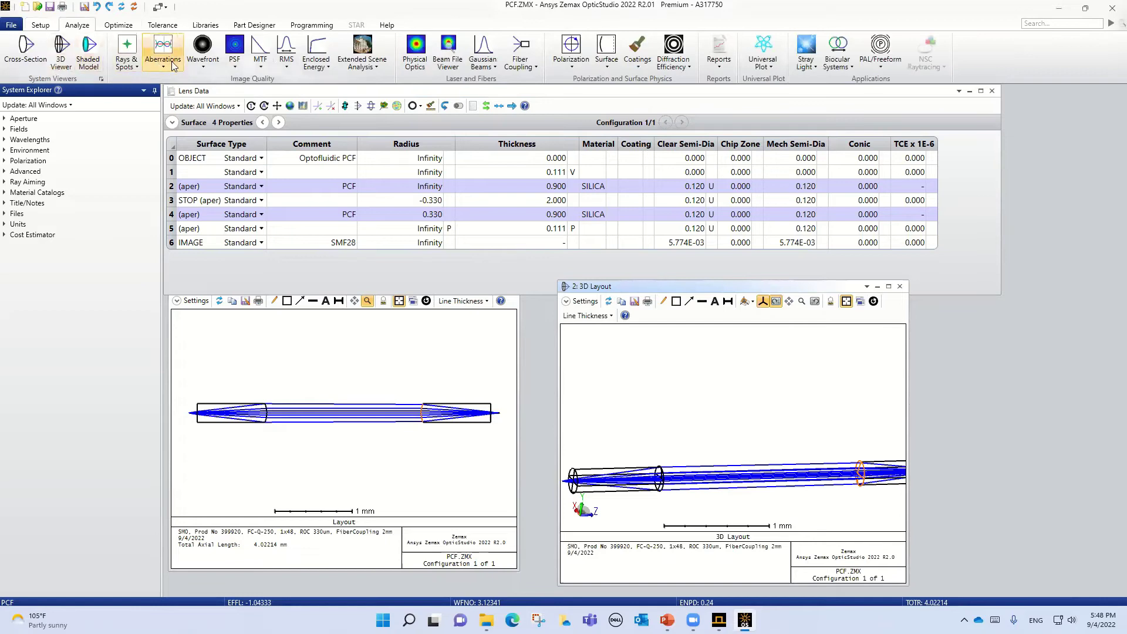
click(137, 66)
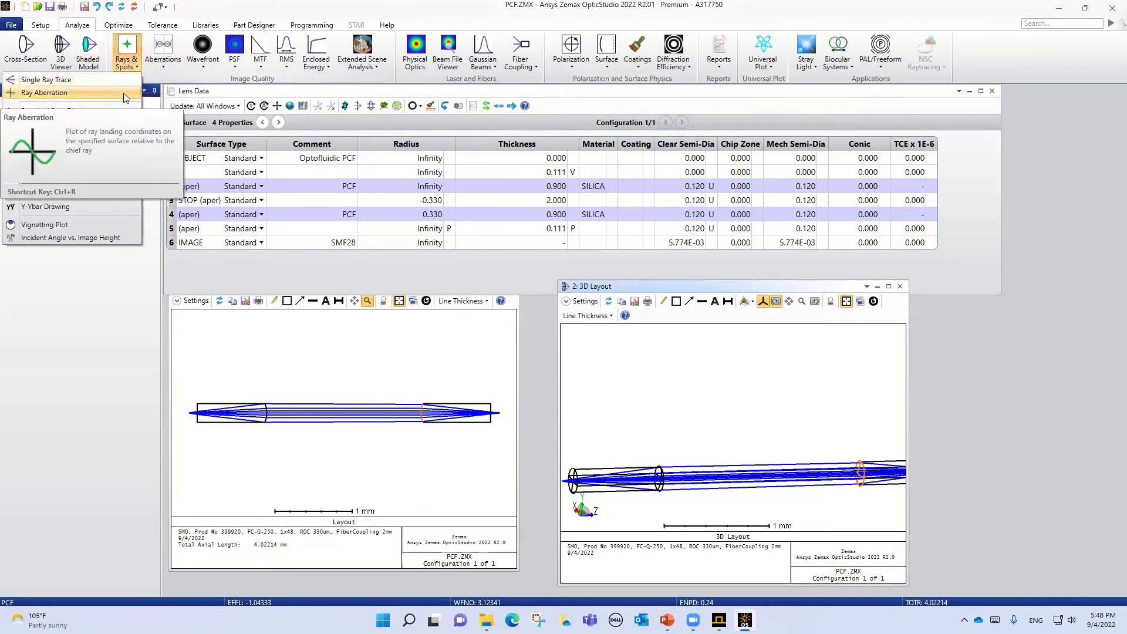
click(163, 65)
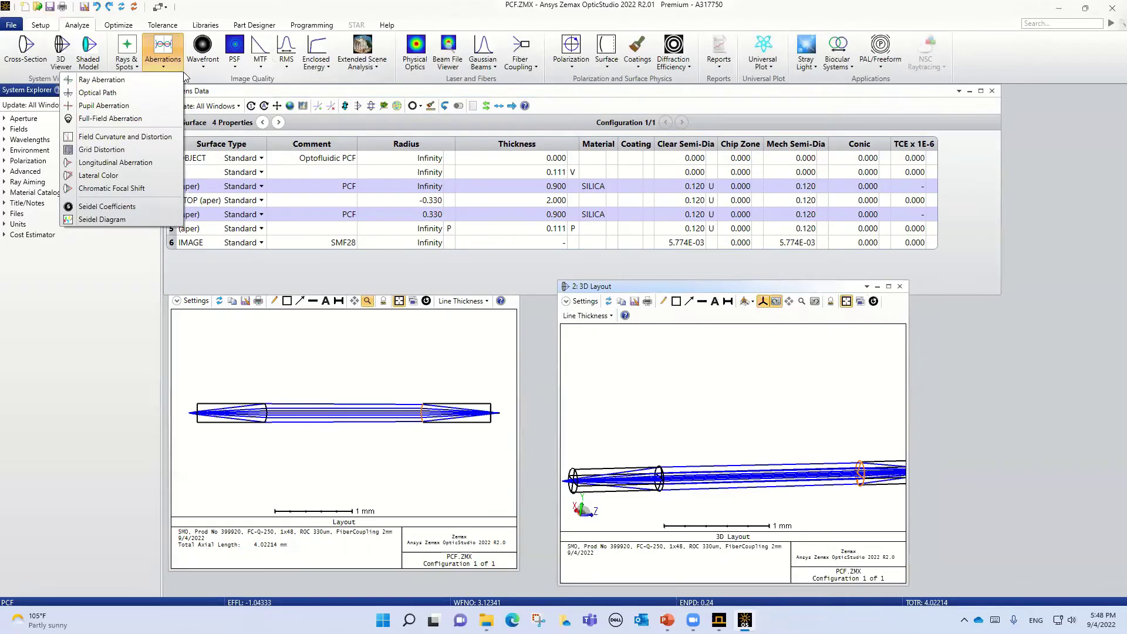
click(420, 60)
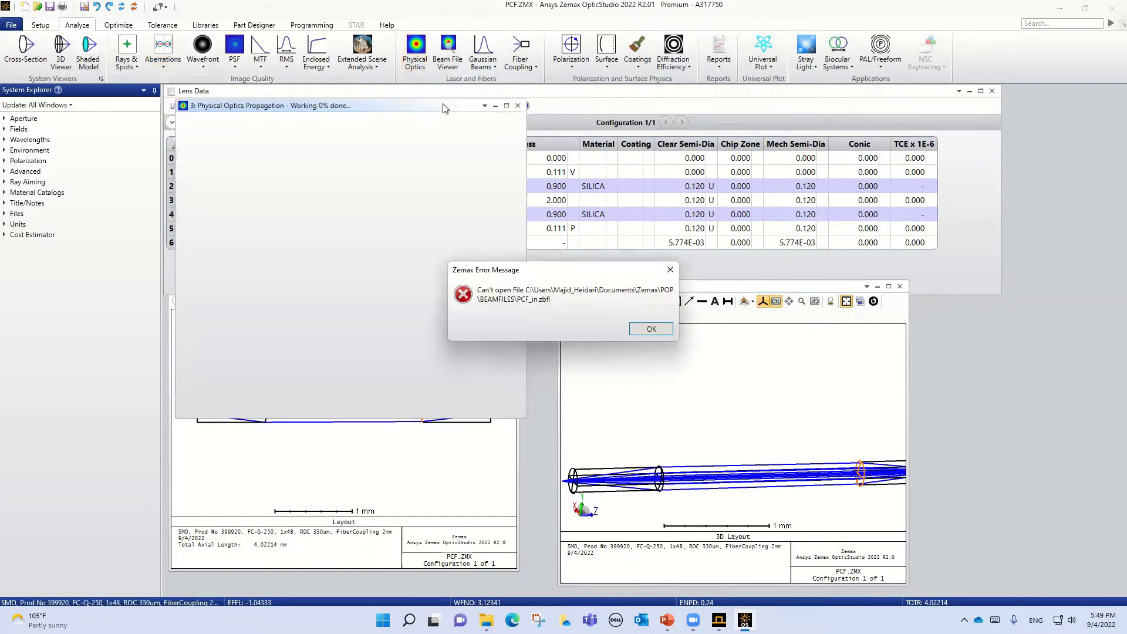
click(662, 332)
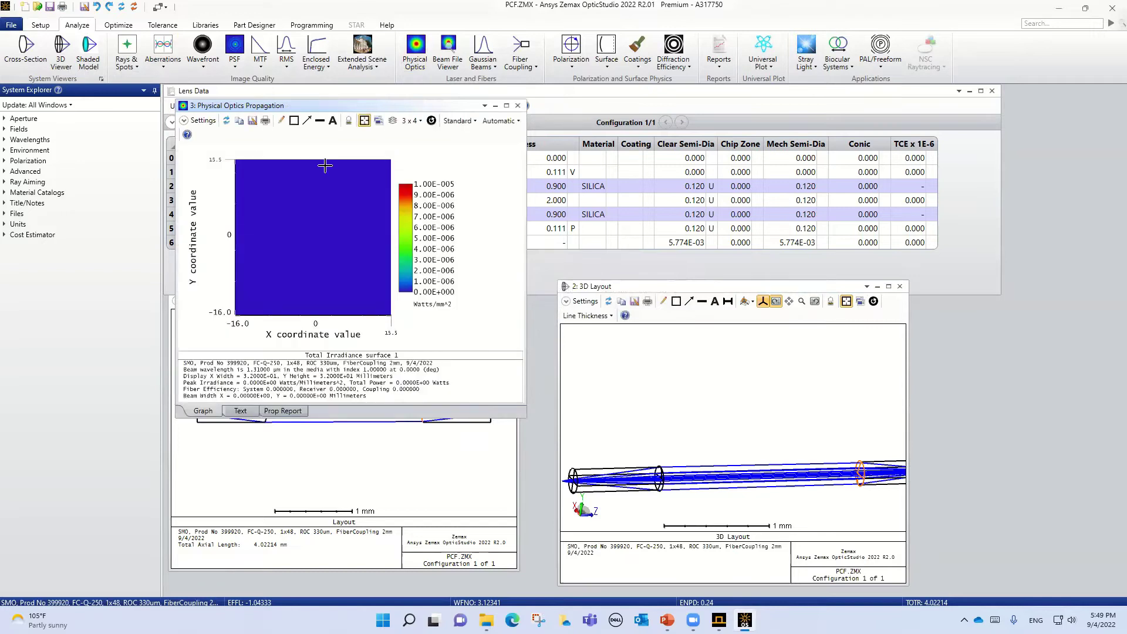
Step: Check the Physical Optics Propagation beam definition and look through its available beam files for the exported fiber mode
click(203, 121)
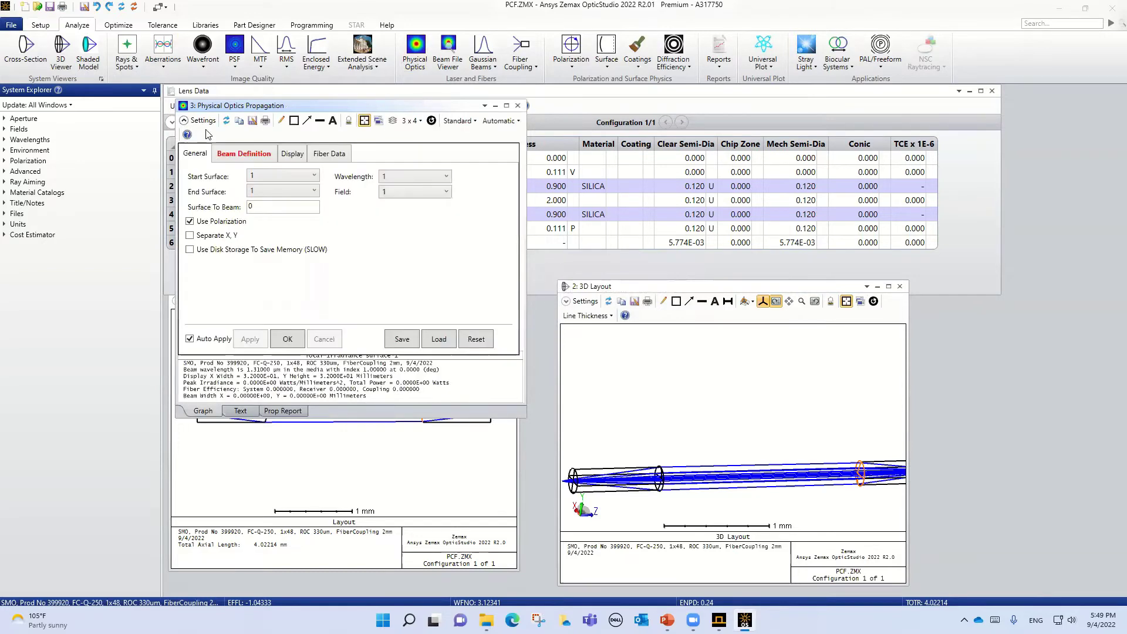
click(241, 155)
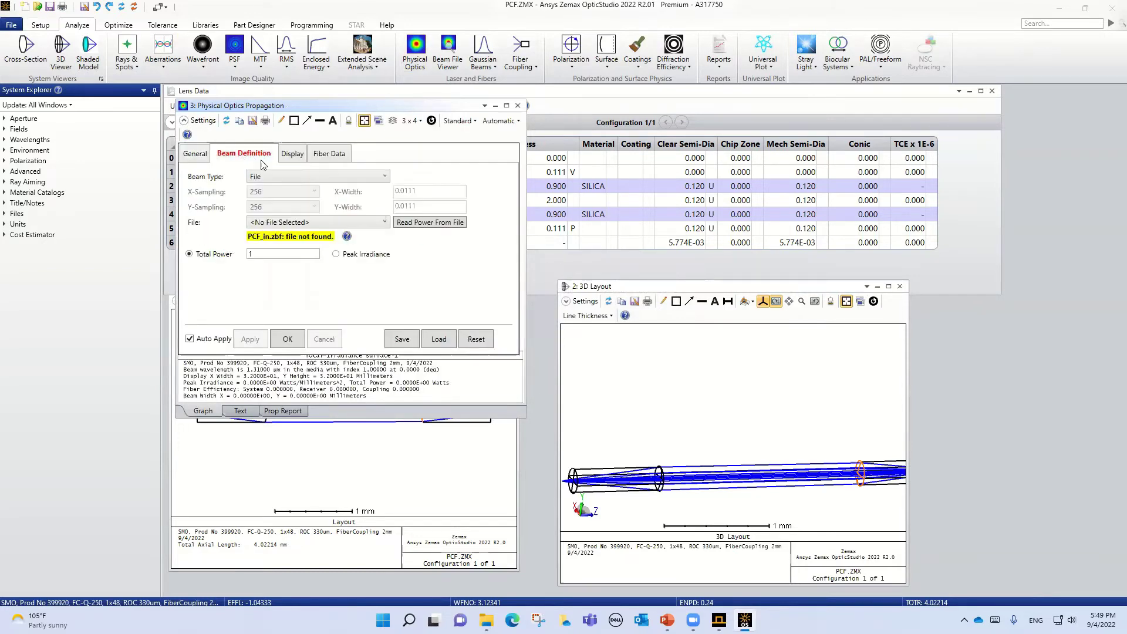
click(384, 223)
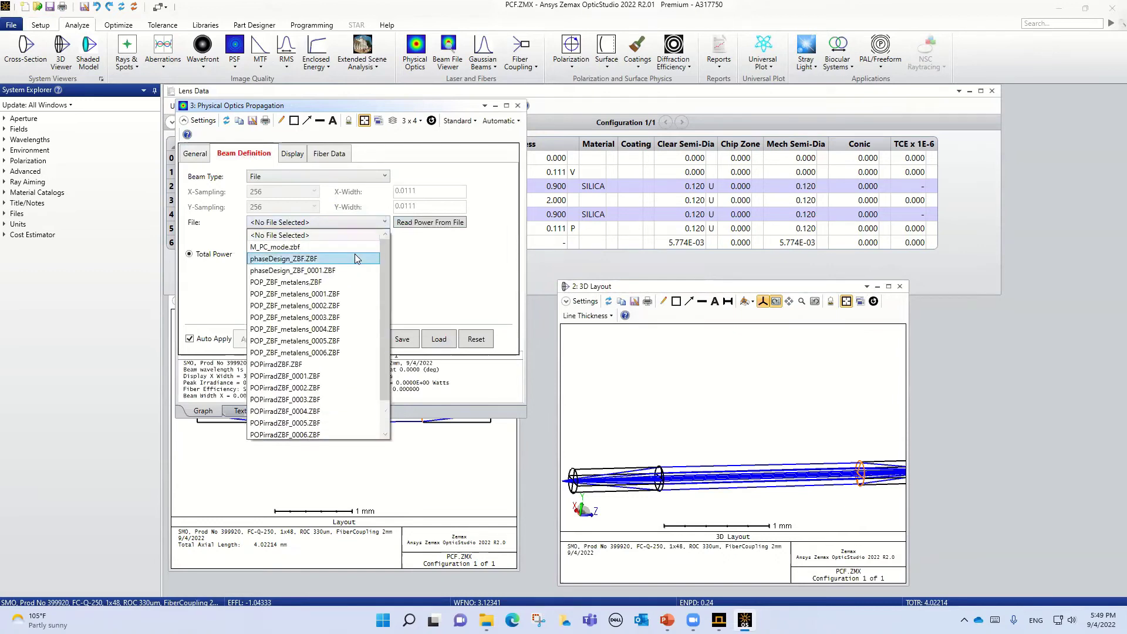
scroll(342, 382, down, 1)
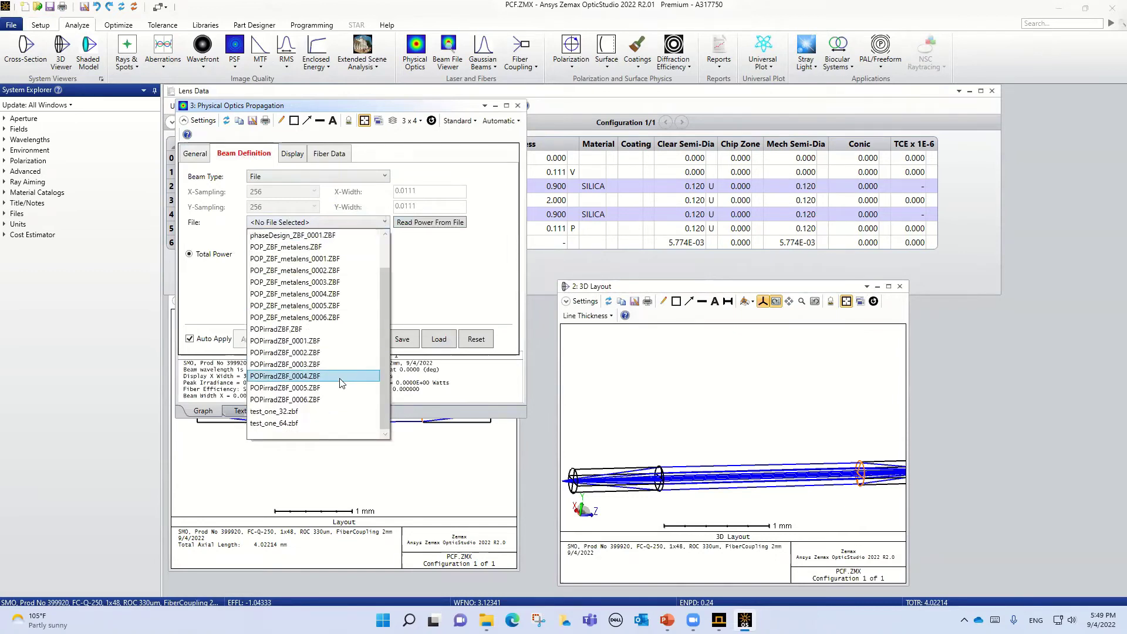
scroll(342, 383, up, 1)
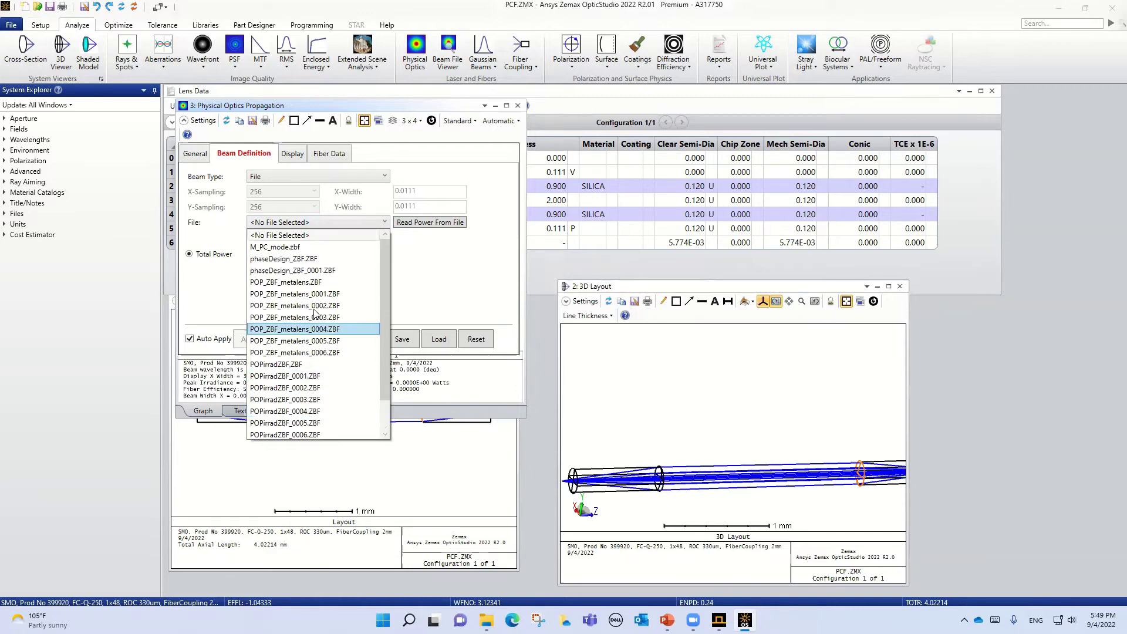
scroll(332, 343, down, 1)
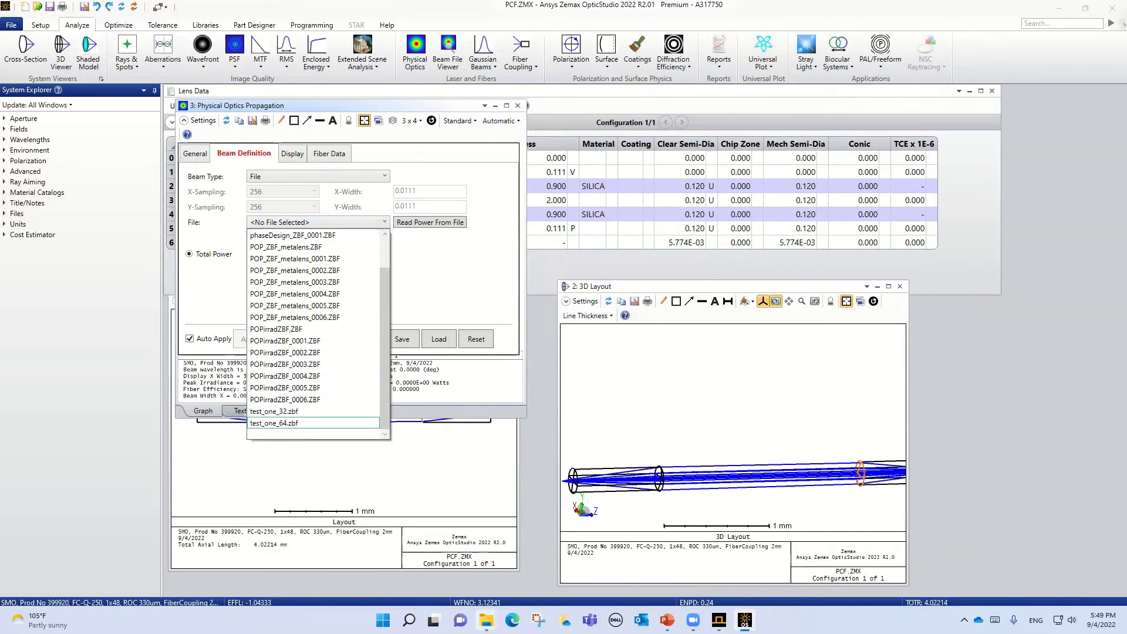
Step: Switch to File Explorer and copy PCF_in_zemax.zbf from the Fiber_example folder into Zemax's POP\BEAMFILES folder
click(486, 620)
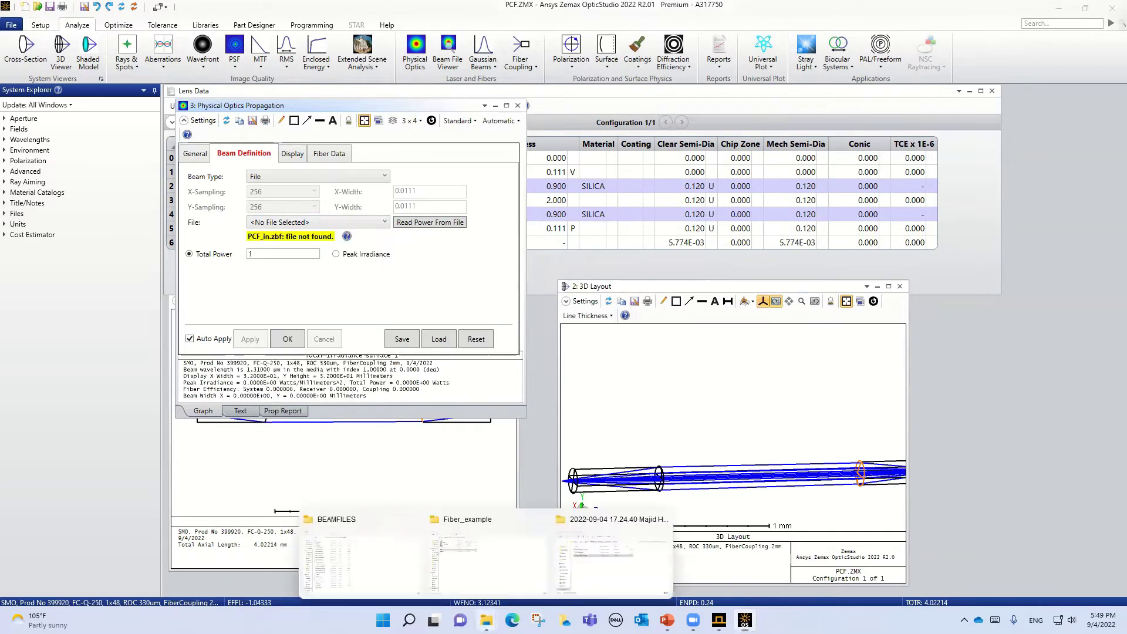
click(497, 563)
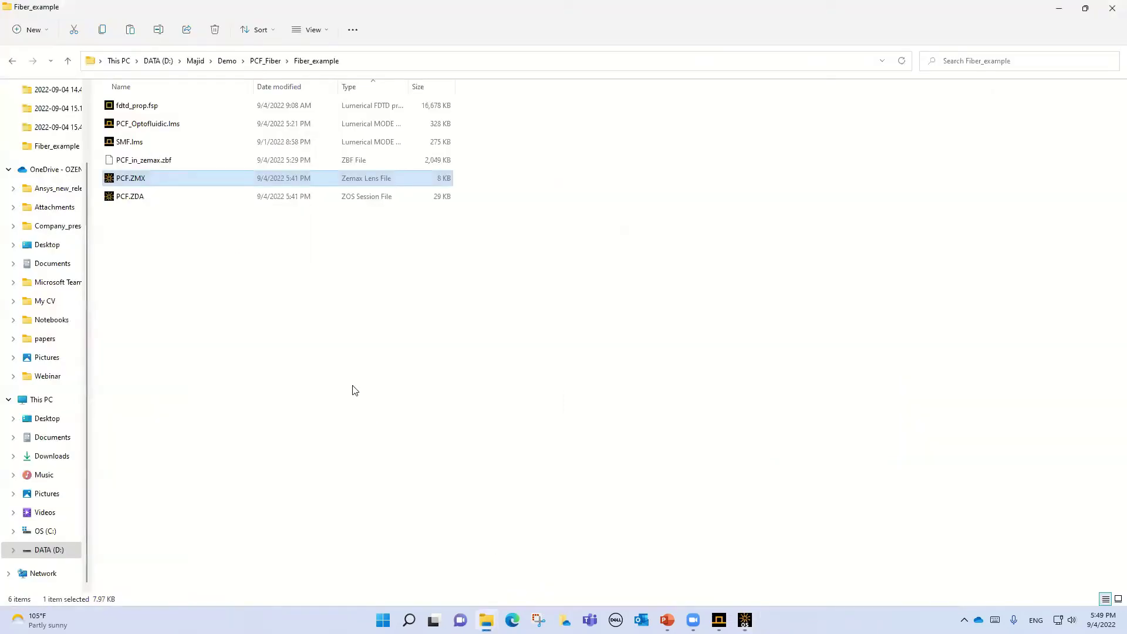
click(164, 165)
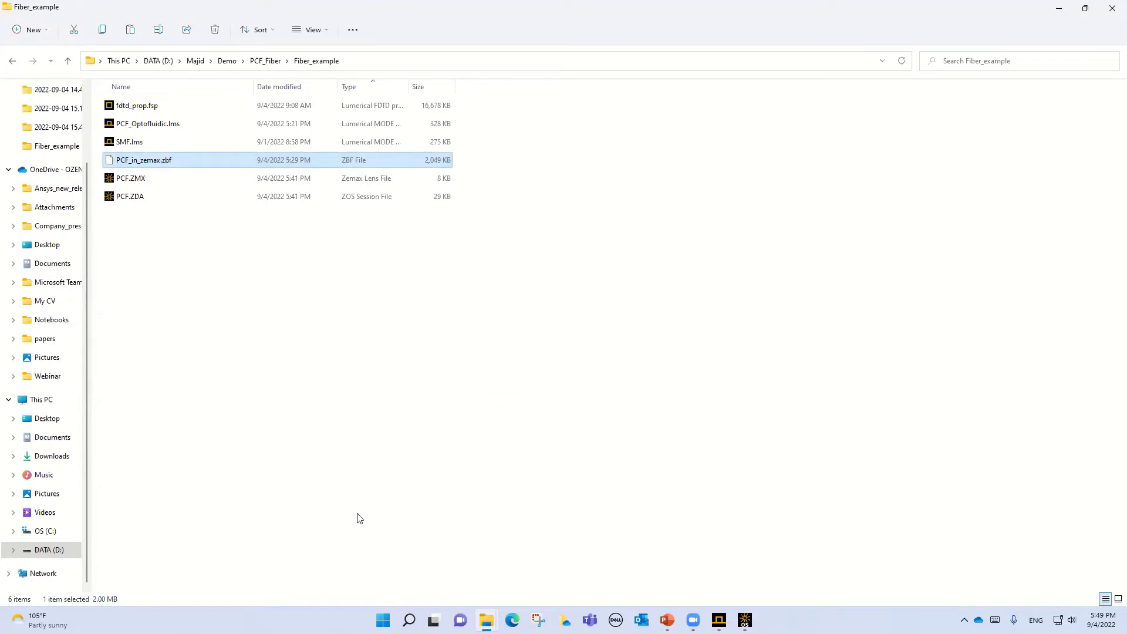
click(486, 620)
click(387, 573)
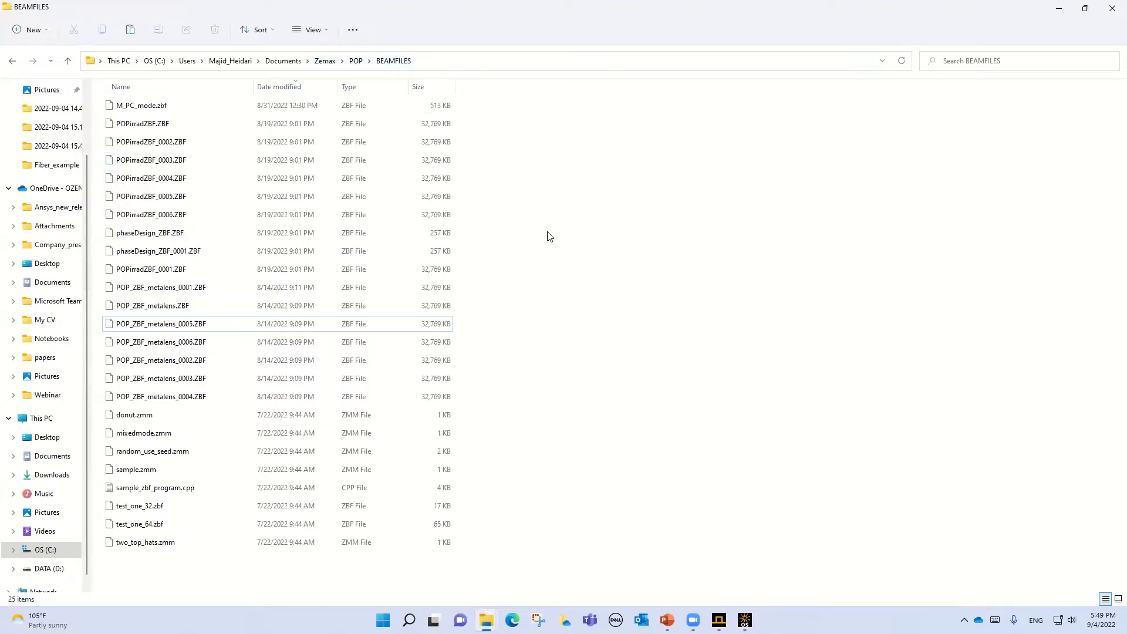
key(ctrl+v)
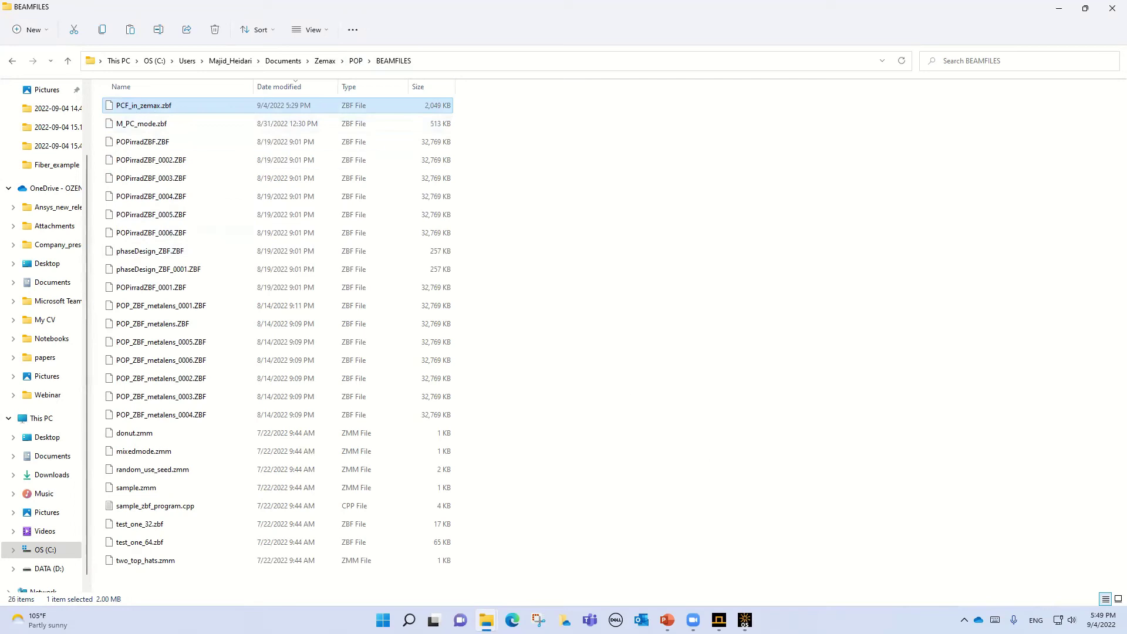
Step: Return to OpticStudio and define the propagation's input beam as type File using PCF_in_zemax.zbf, then apply the settings
click(745, 620)
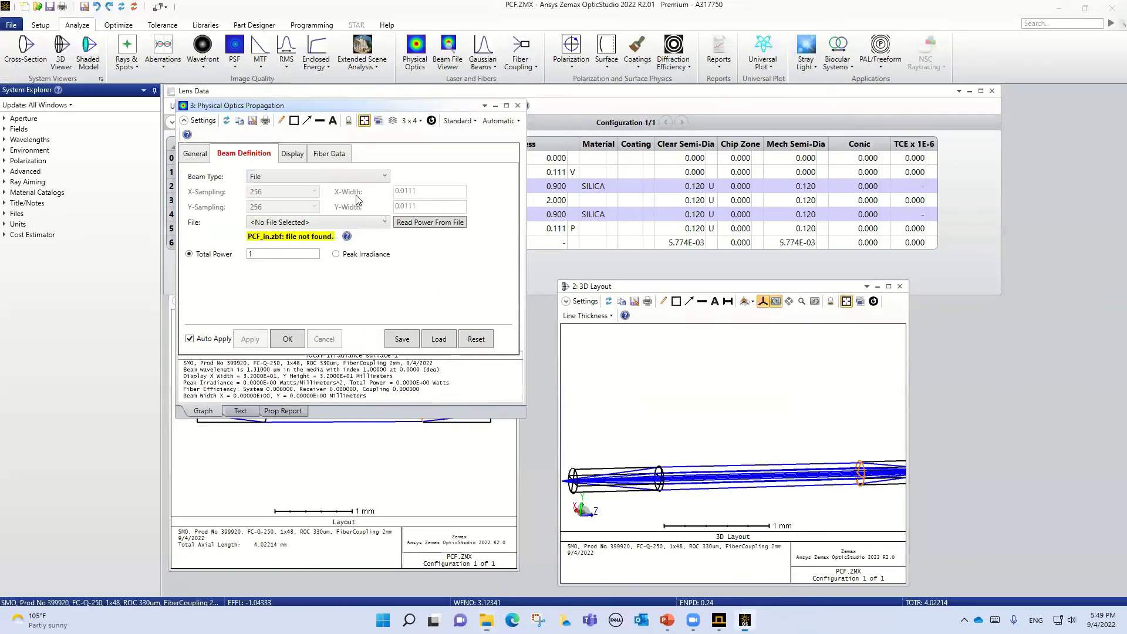
click(194, 156)
click(252, 155)
click(338, 174)
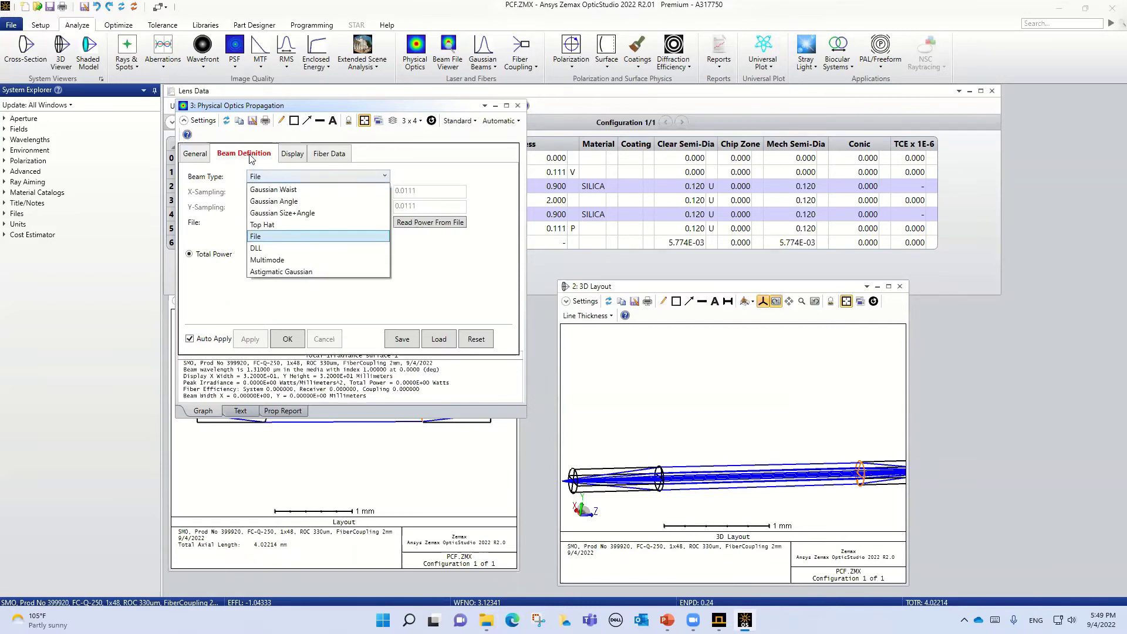
click(259, 236)
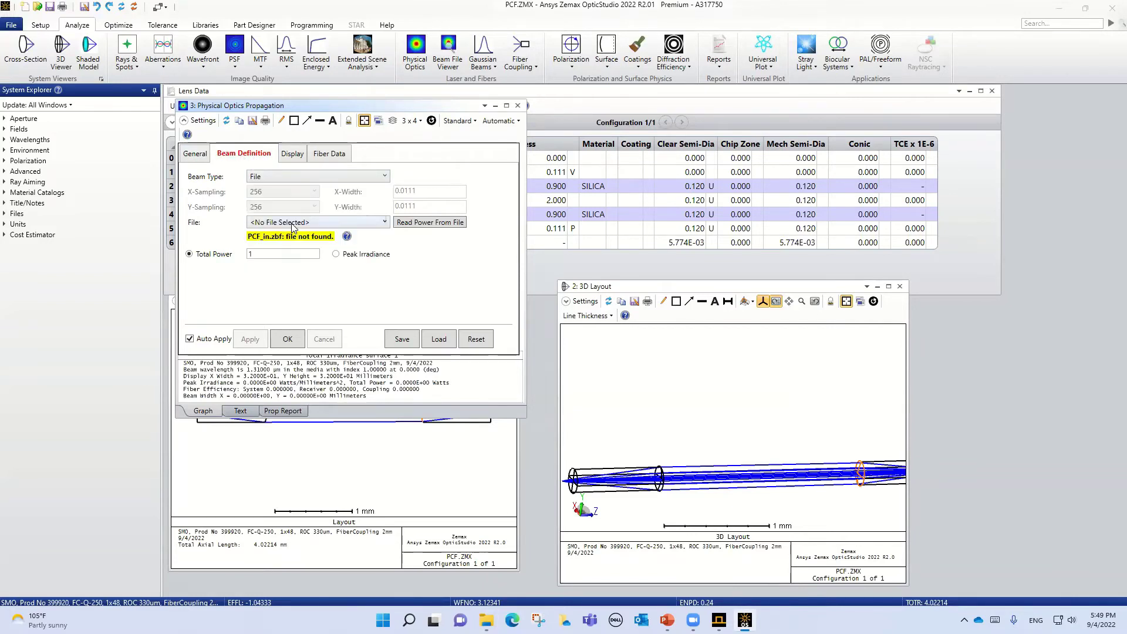
click(306, 223)
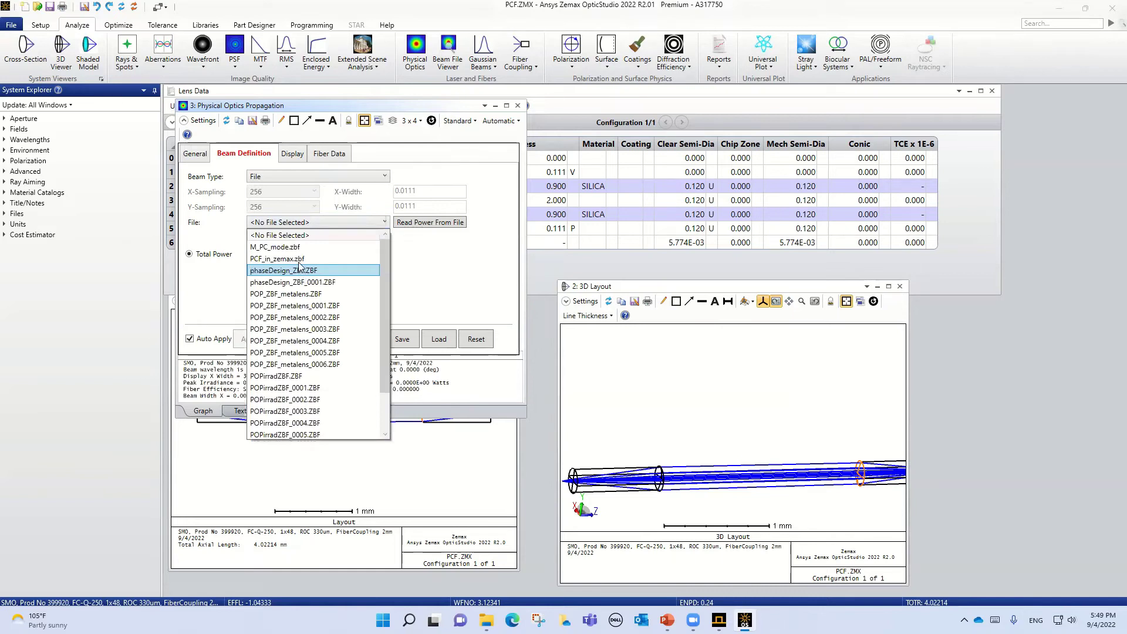
click(298, 259)
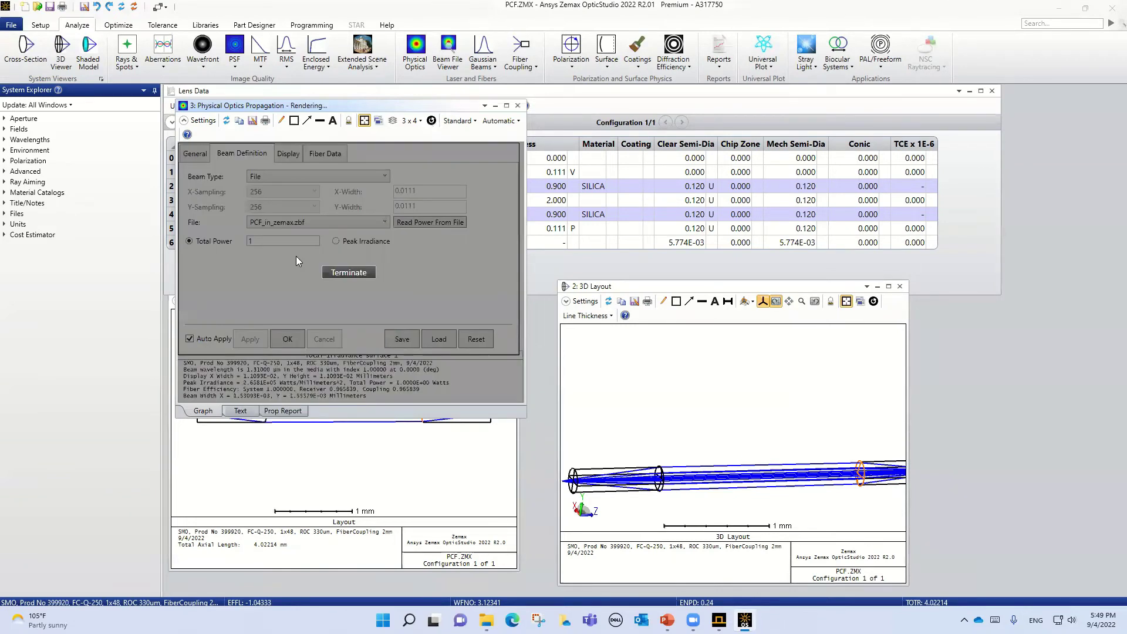
click(288, 339)
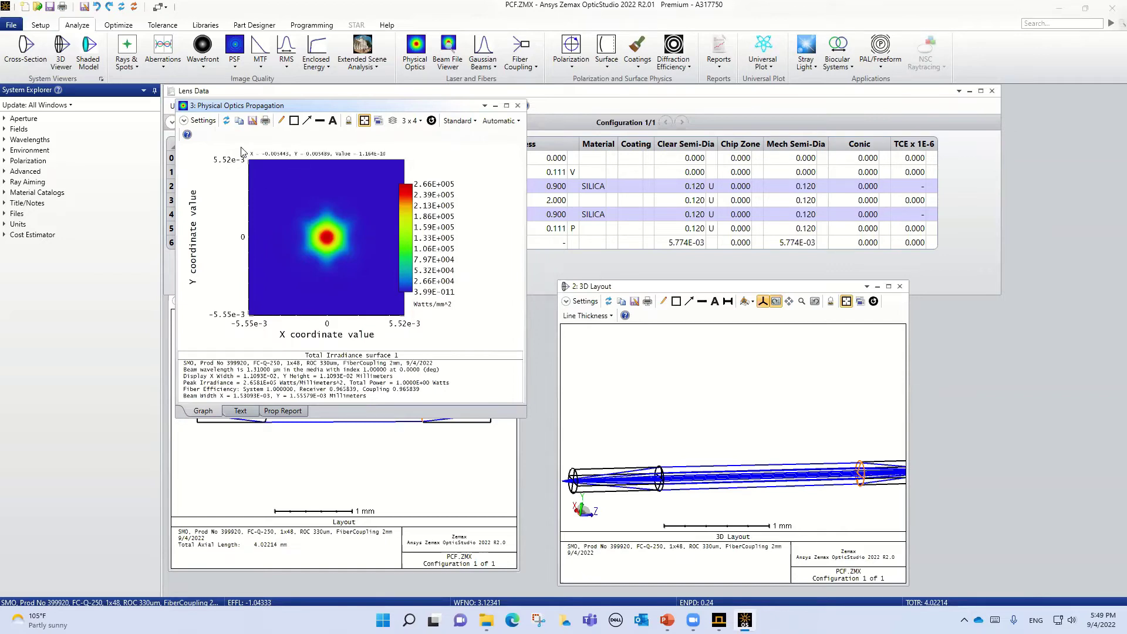
Step: Review the propagation's start surface, end surface and beam definition settings without changing them, and return to the irradiance plot
click(203, 121)
click(195, 154)
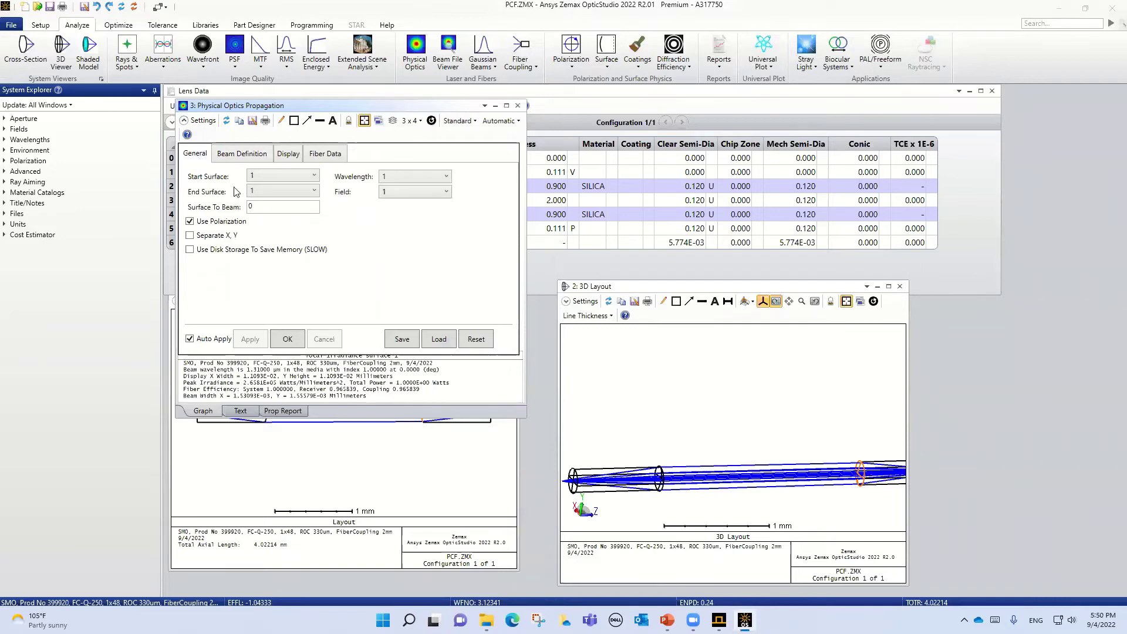
click(272, 176)
click(272, 176)
click(261, 192)
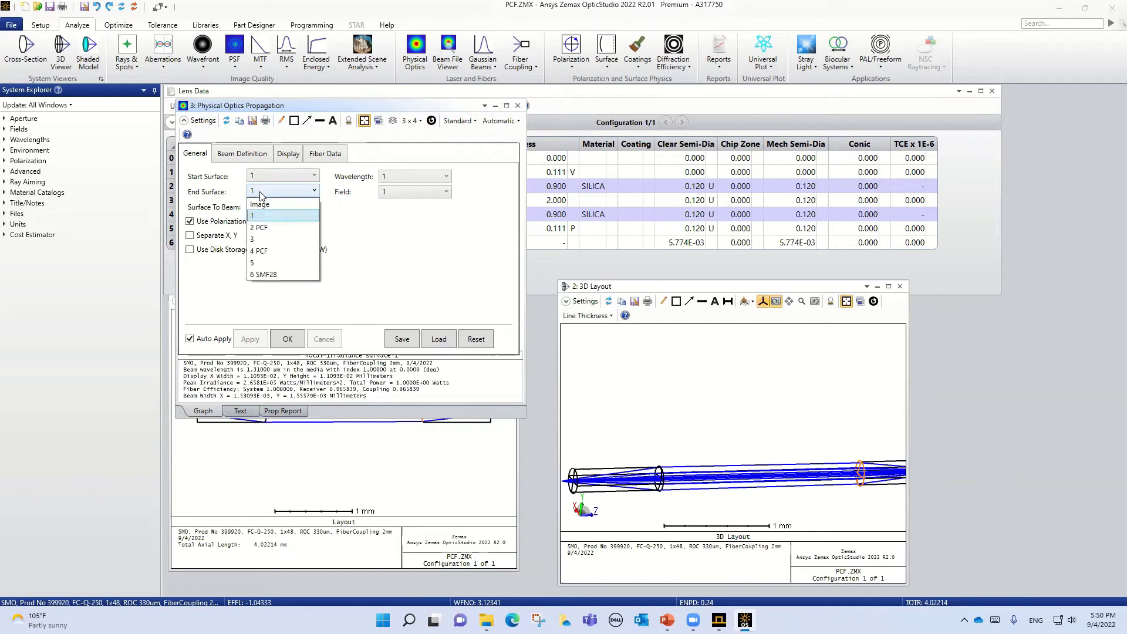
click(261, 192)
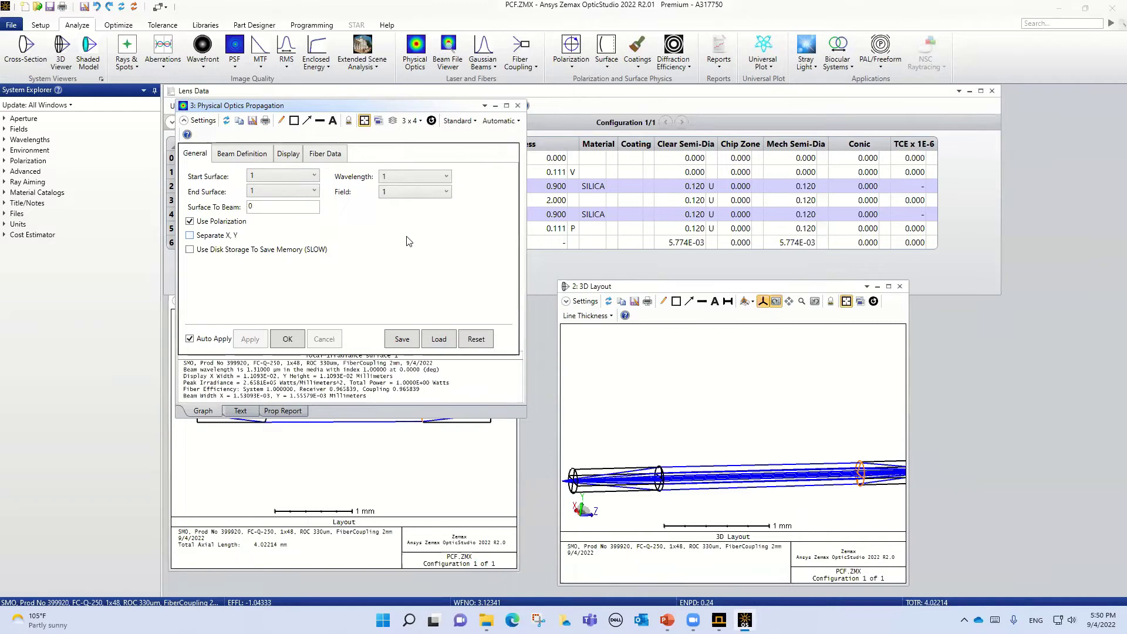
click(239, 154)
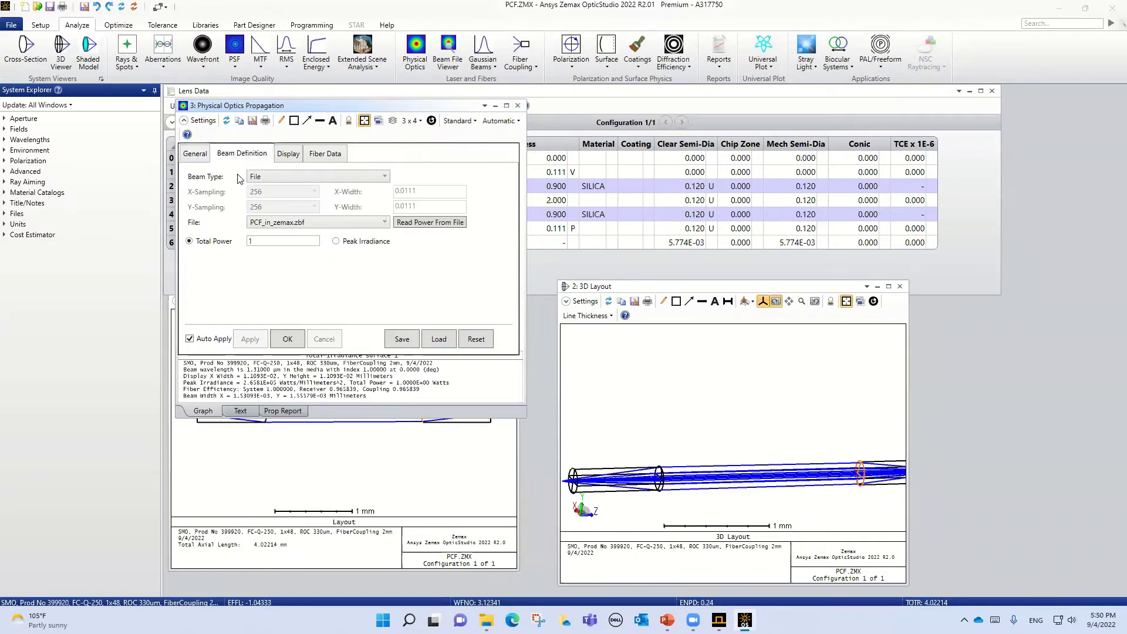
click(290, 341)
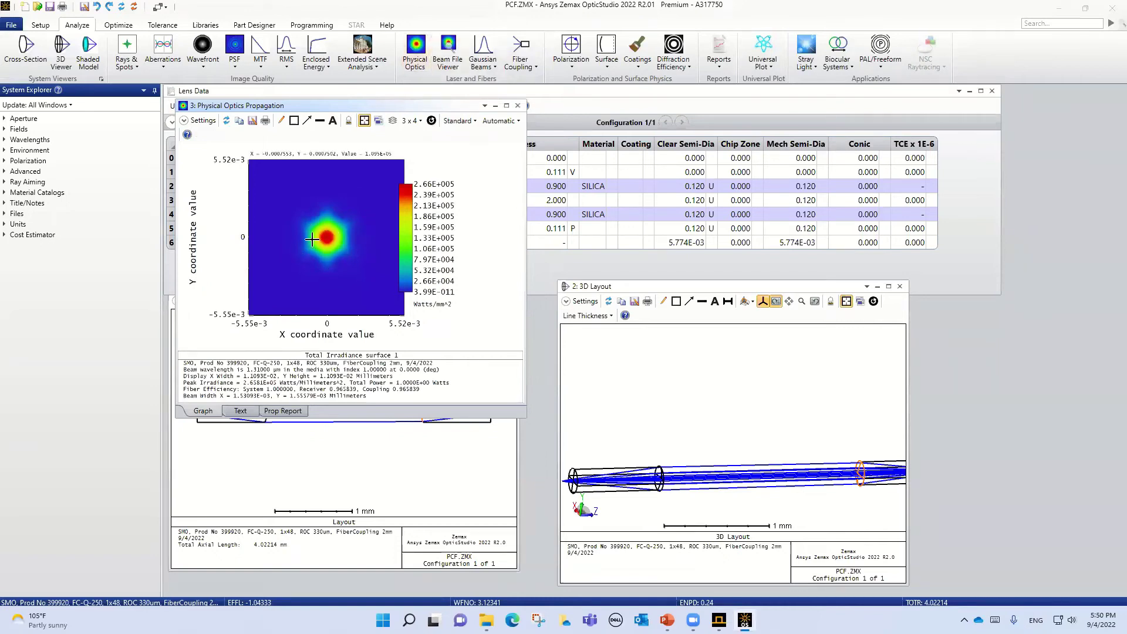
Step: Open a Beam File Viewer and load PCF_in_zemax.zbf to view the input beam's irradiance
click(448, 50)
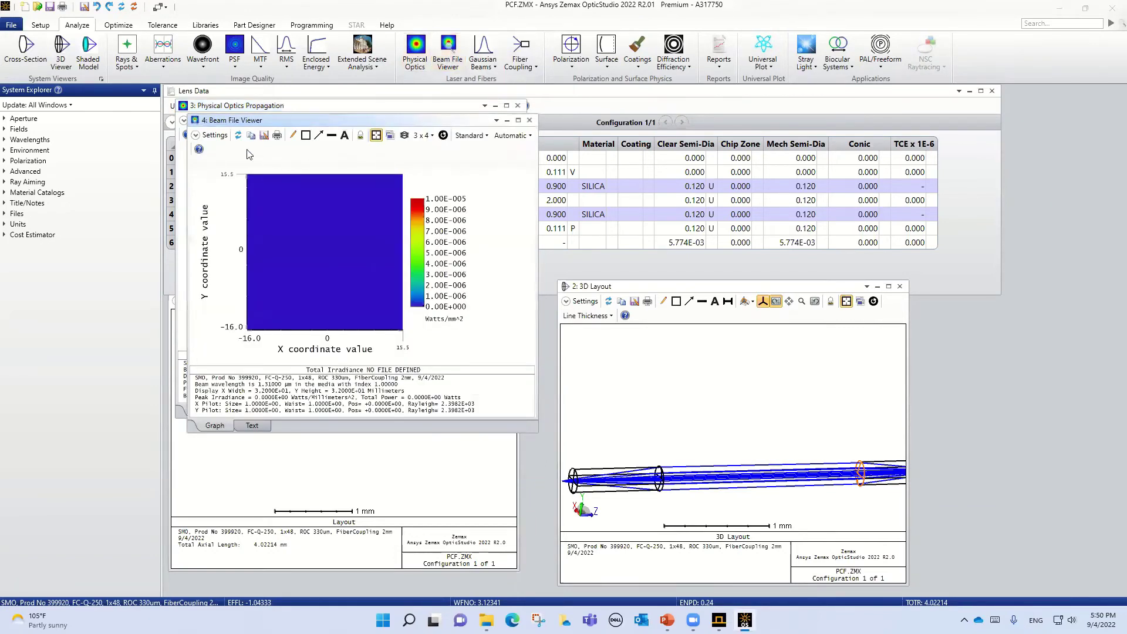
click(213, 135)
click(300, 172)
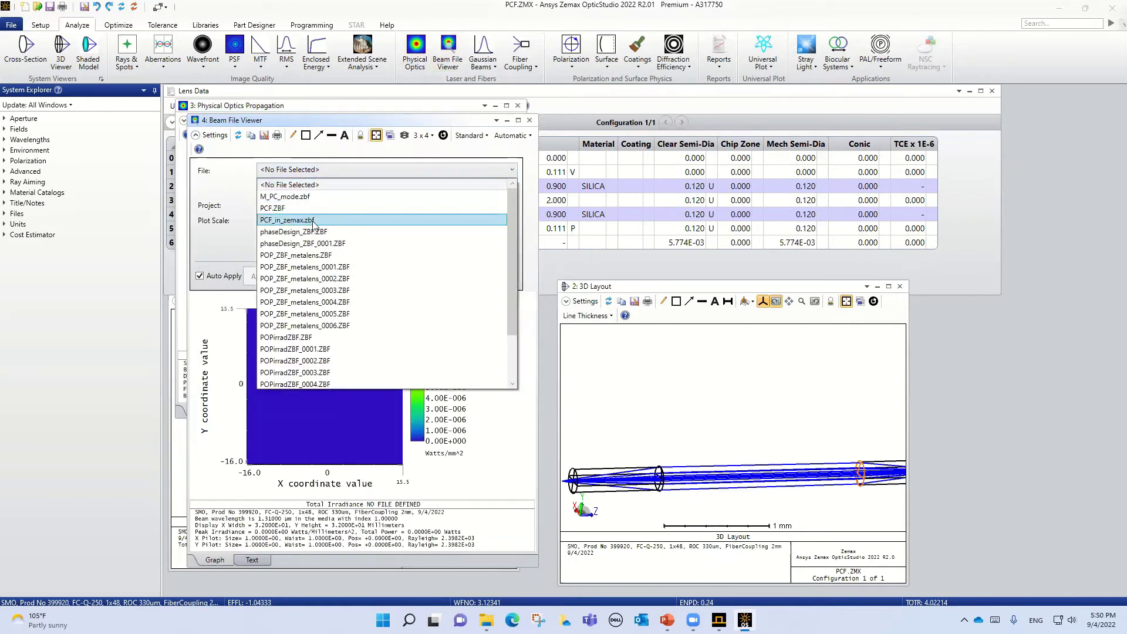
click(313, 222)
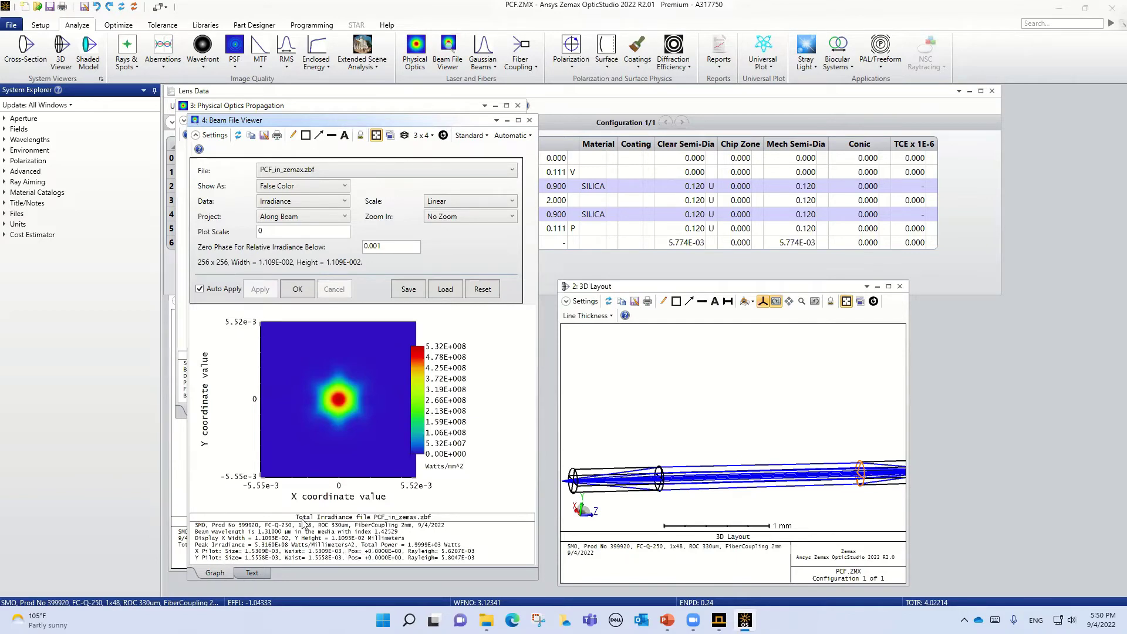
Step: Examine the beam file's text listing for grid size, point spacing and wavelength, return to its graph, and close the viewer
click(250, 573)
scroll(327, 466, down, 3)
scroll(327, 467, up, 3)
scroll(328, 467, down, 6)
scroll(328, 466, up, 6)
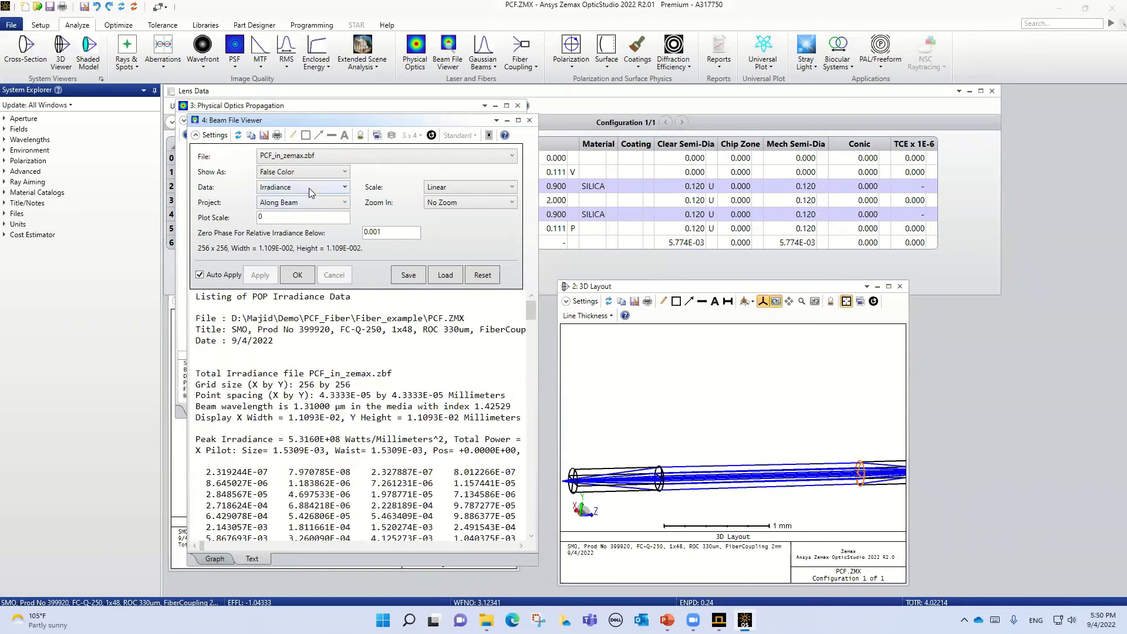
click(311, 273)
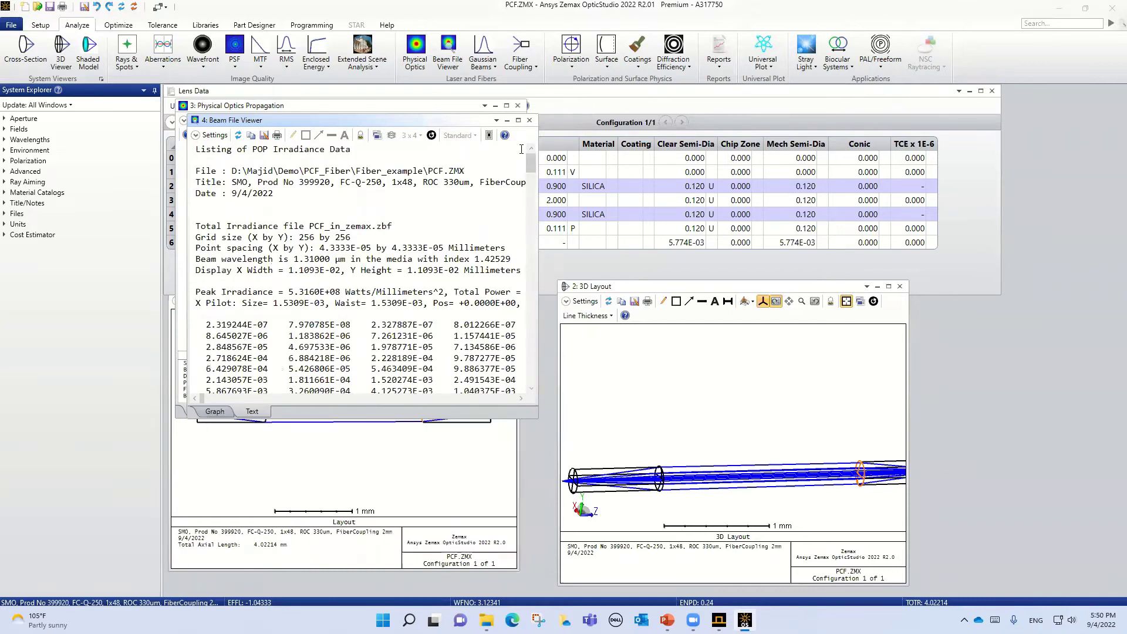
click(215, 411)
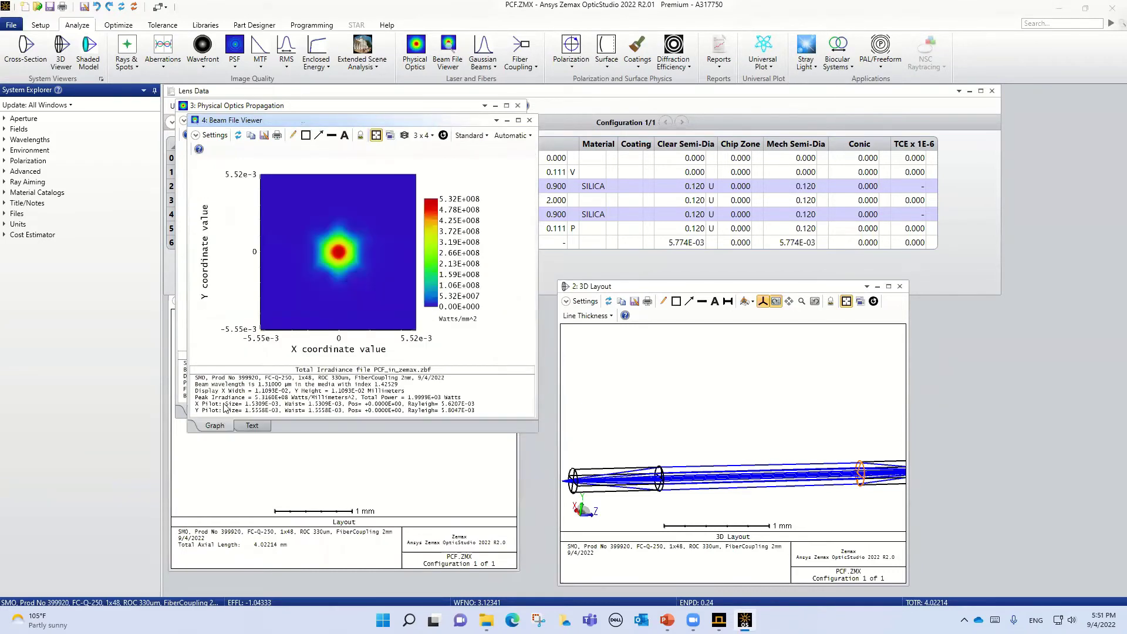
click(530, 120)
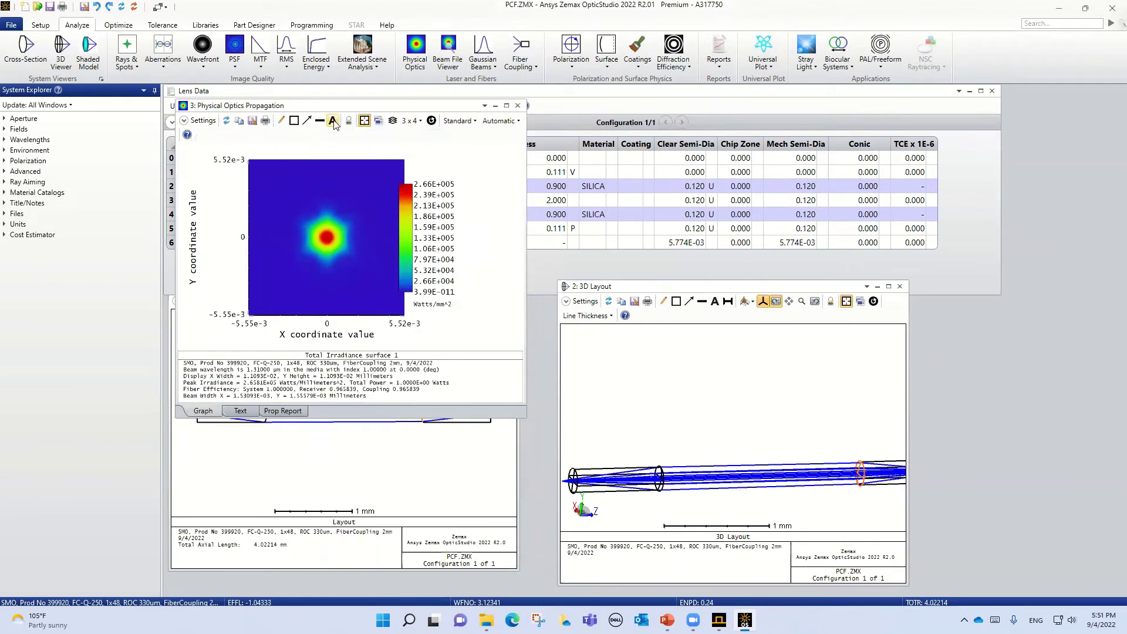
Step: Set the propagation's end surface to 2 PCF and enlarge the beam spot in the resulting irradiance plot
click(199, 121)
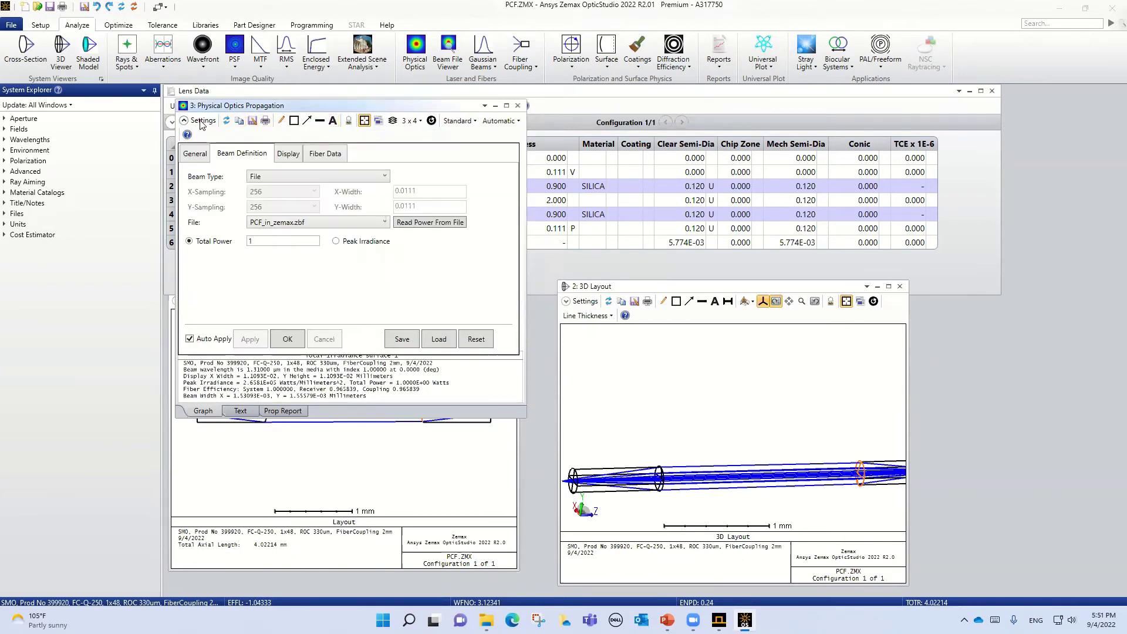
click(203, 155)
click(276, 190)
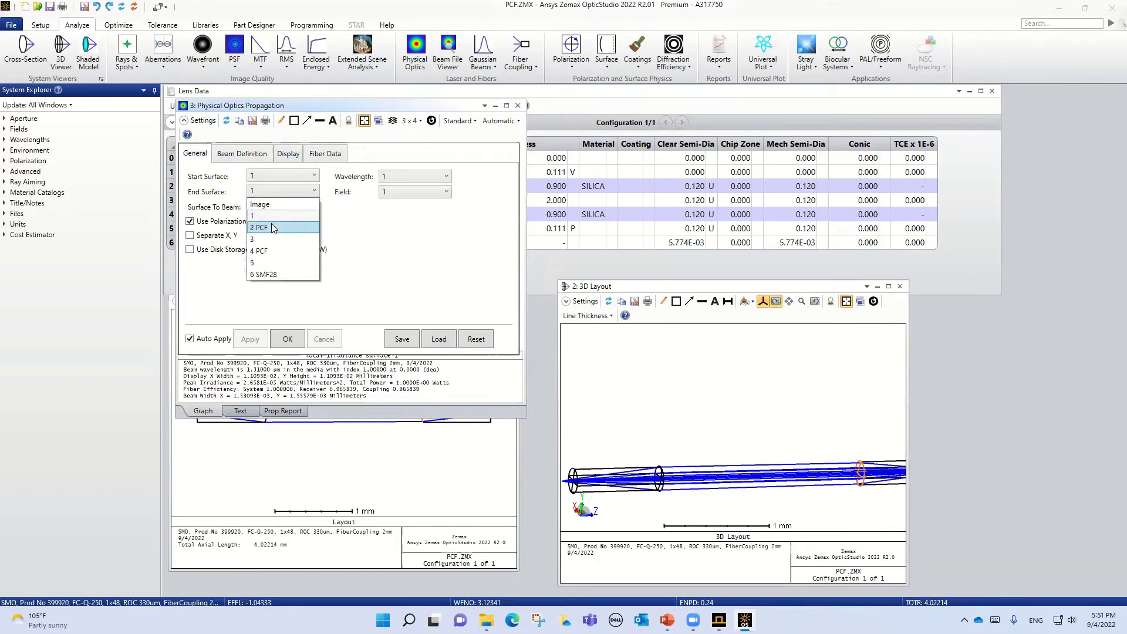
click(272, 228)
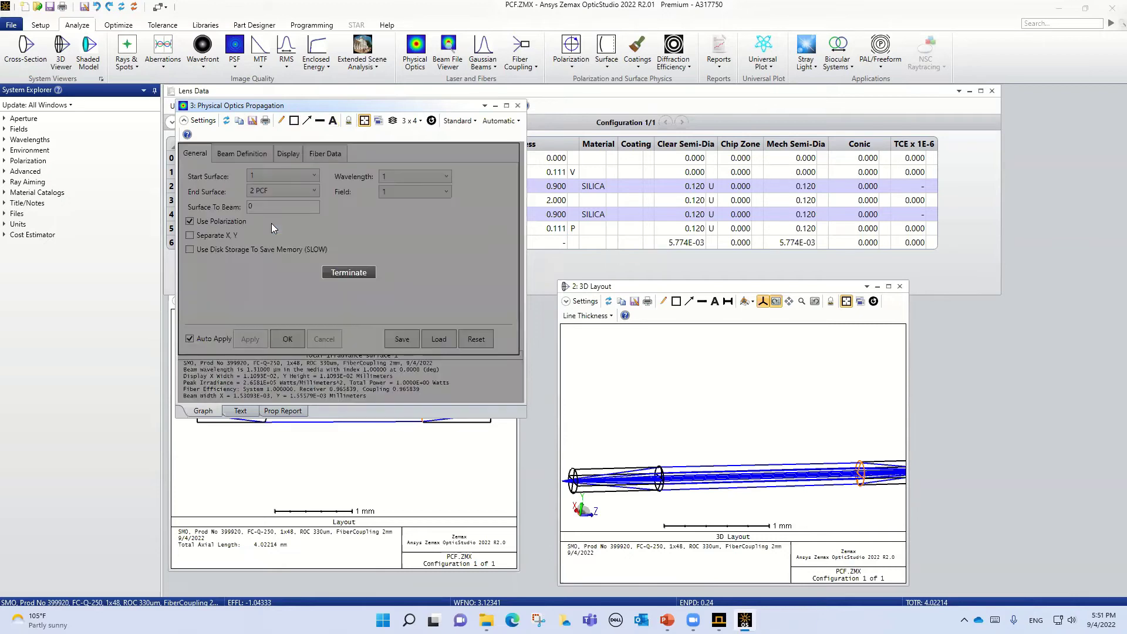
click(287, 339)
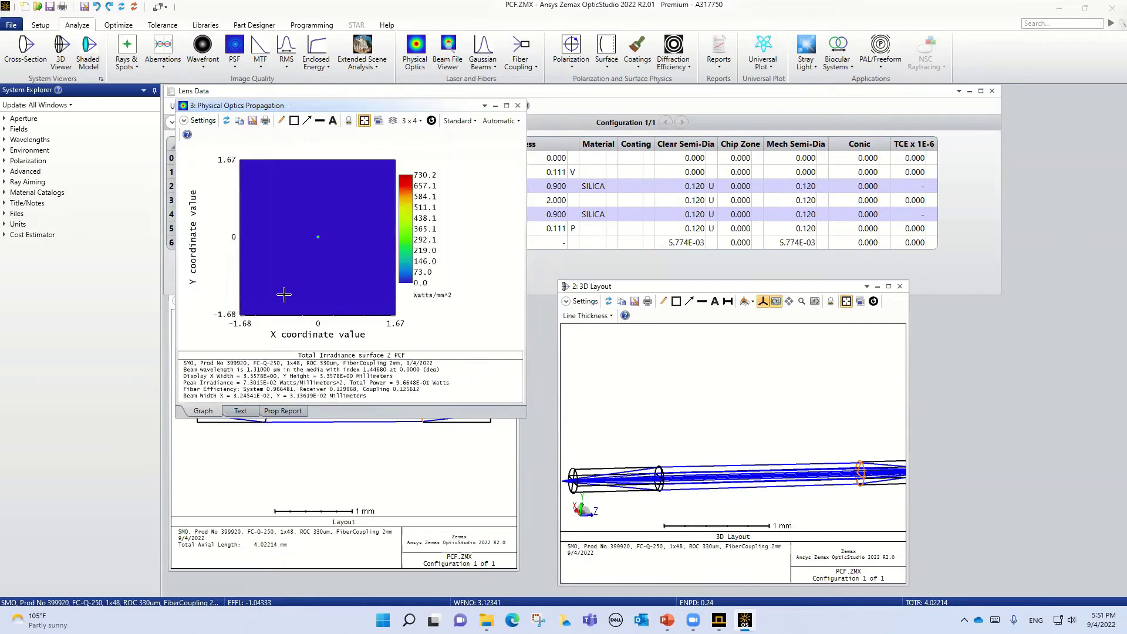
click(311, 235)
scroll(319, 241, up, 5)
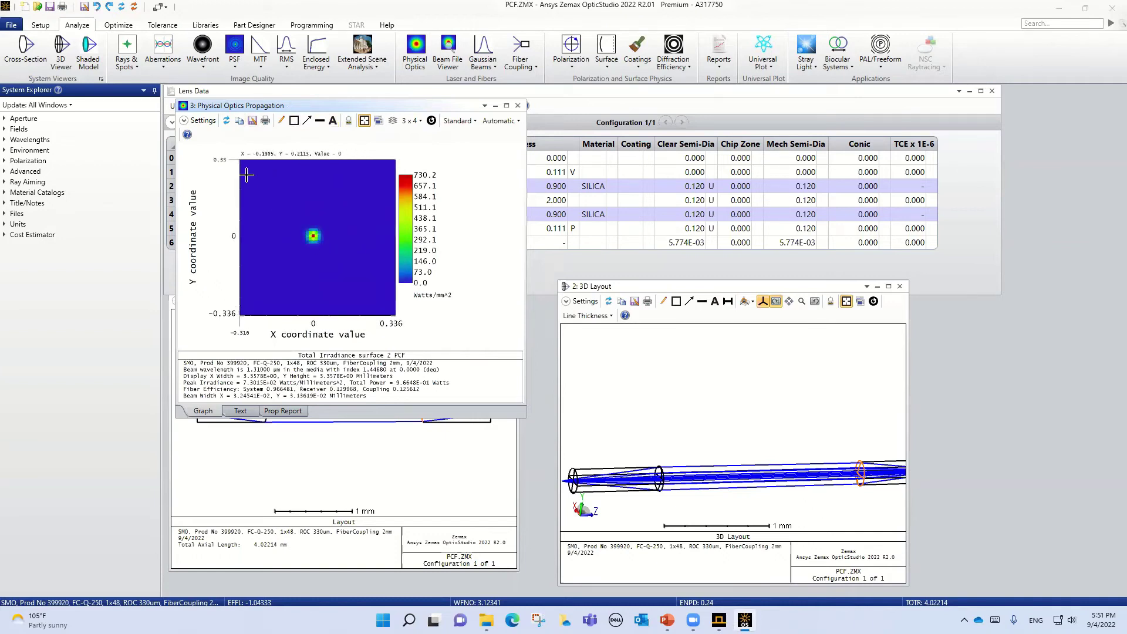
Step: Set the propagation's end surface to the image surface, 6 SMF28, and enlarge the focused spot in the irradiance plot
click(201, 120)
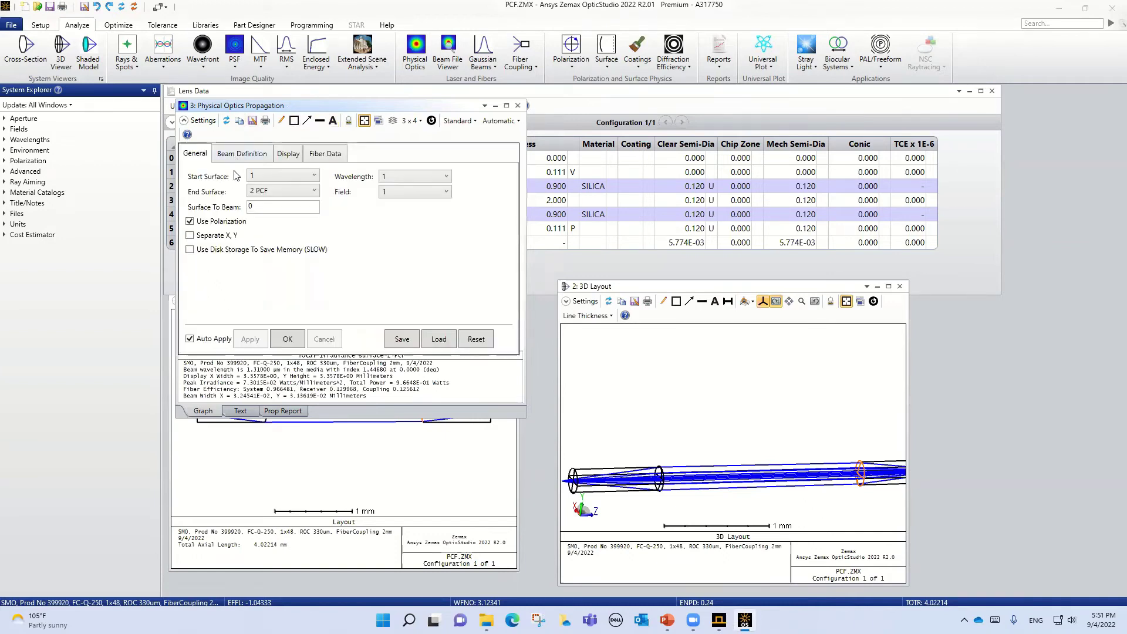
click(270, 190)
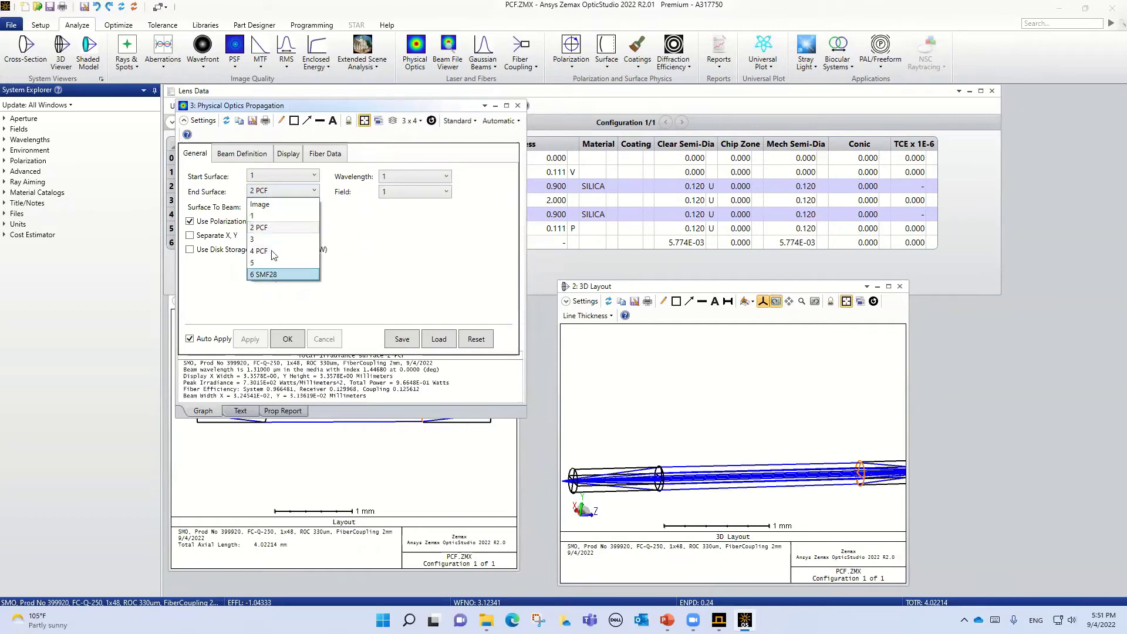
click(269, 206)
click(286, 339)
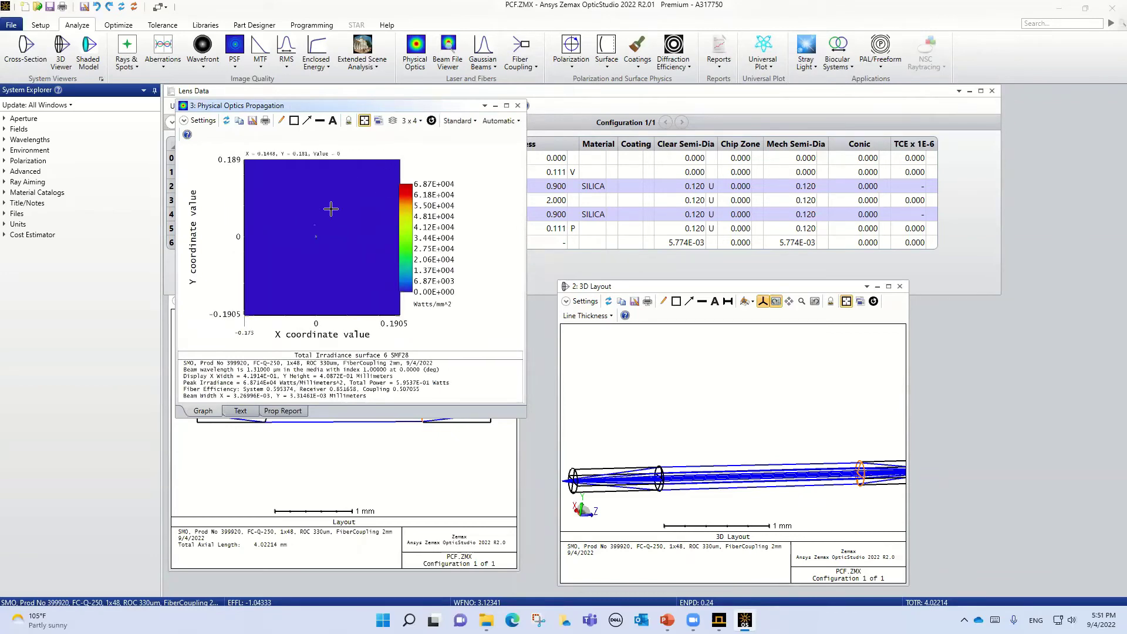
scroll(312, 232, up, 4)
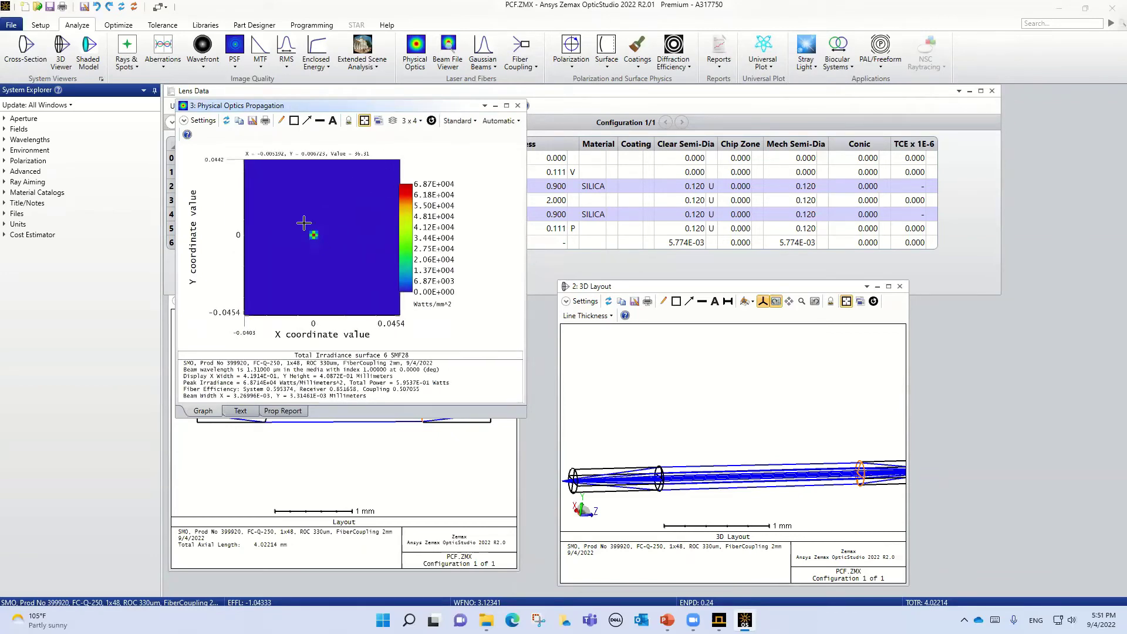
scroll(317, 238, down, 1)
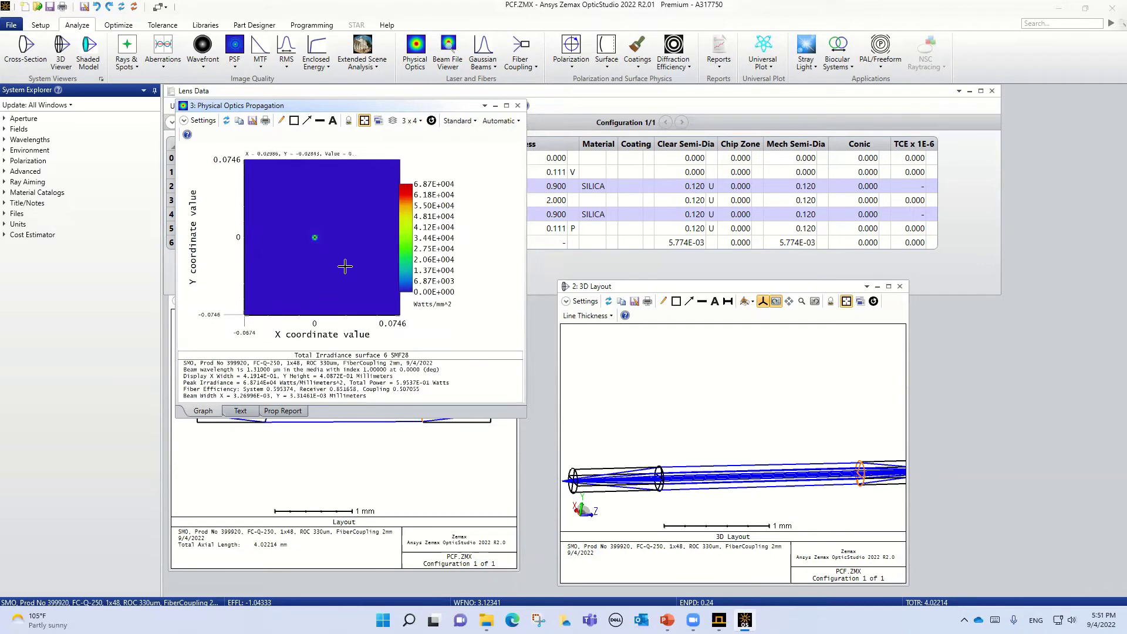
Step: Rename the propagation's saved output beam file as PCF_out_Zemax.ZBF and apply the display settings
click(201, 121)
click(293, 155)
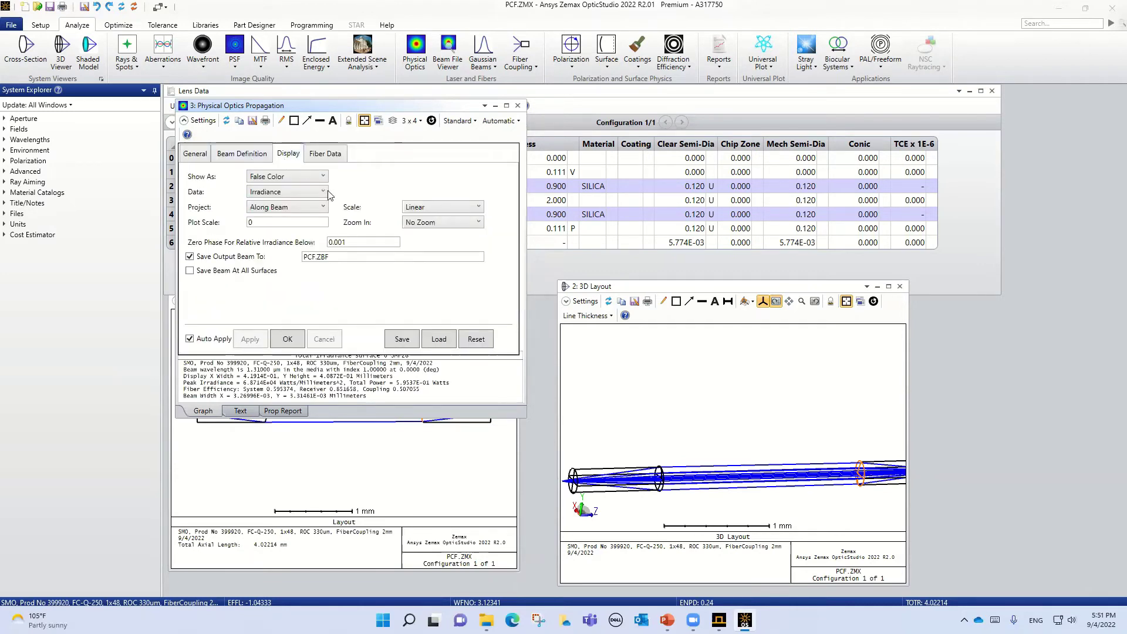
click(315, 257)
text(_out)
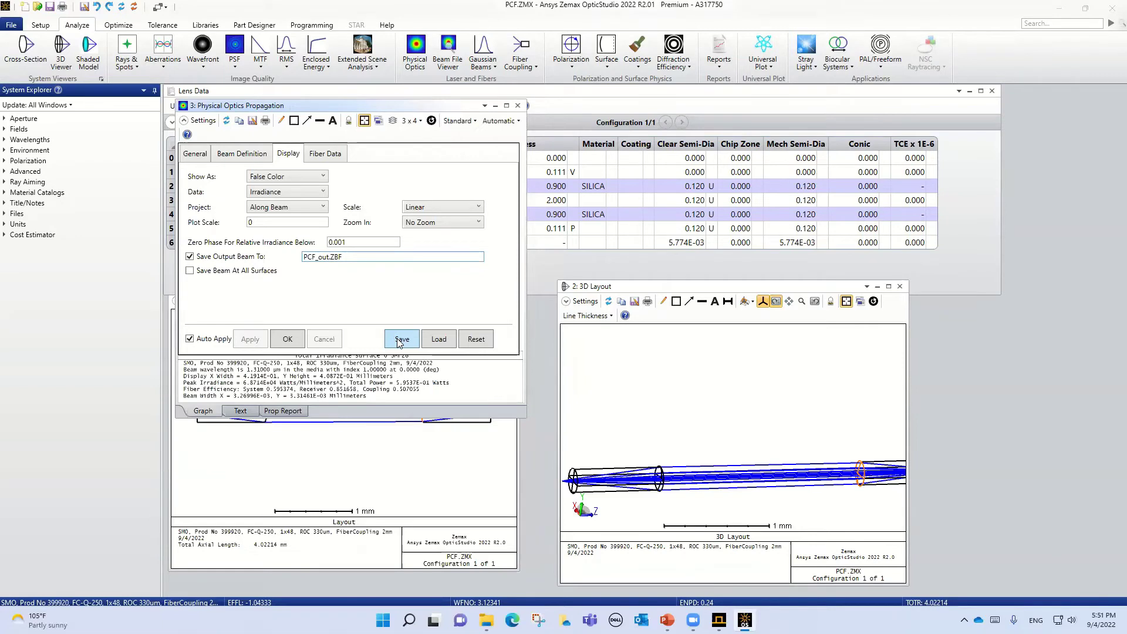
text(emax)
click(295, 342)
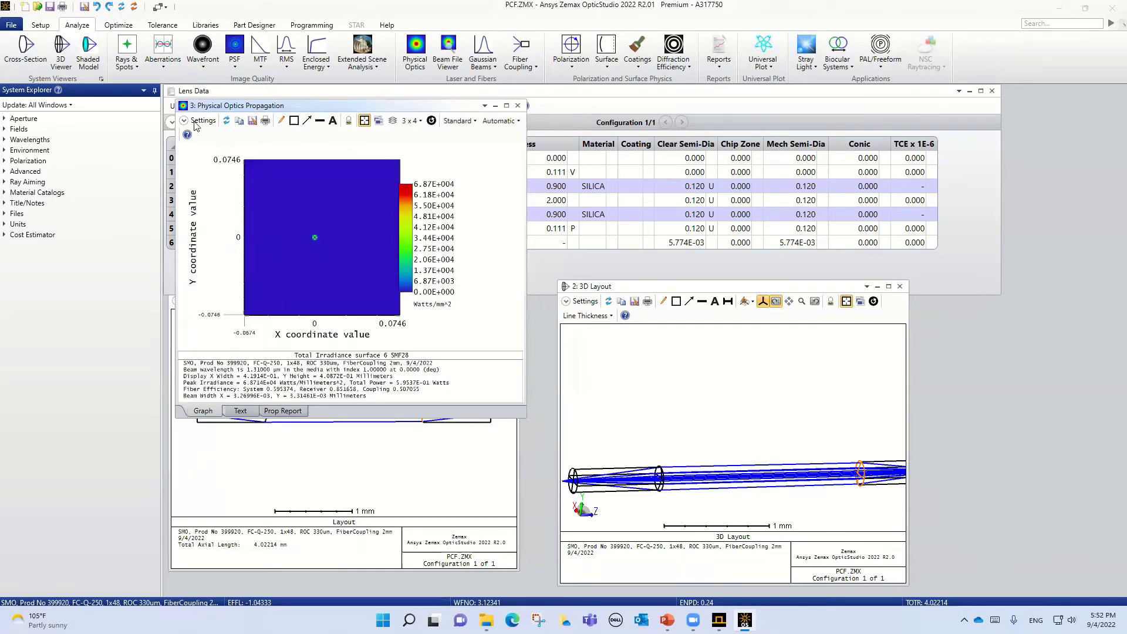
Step: Open the propagation's fiber data settings and switch to the PCF_Optofluidic model in Lumerical MODE
click(195, 124)
click(322, 155)
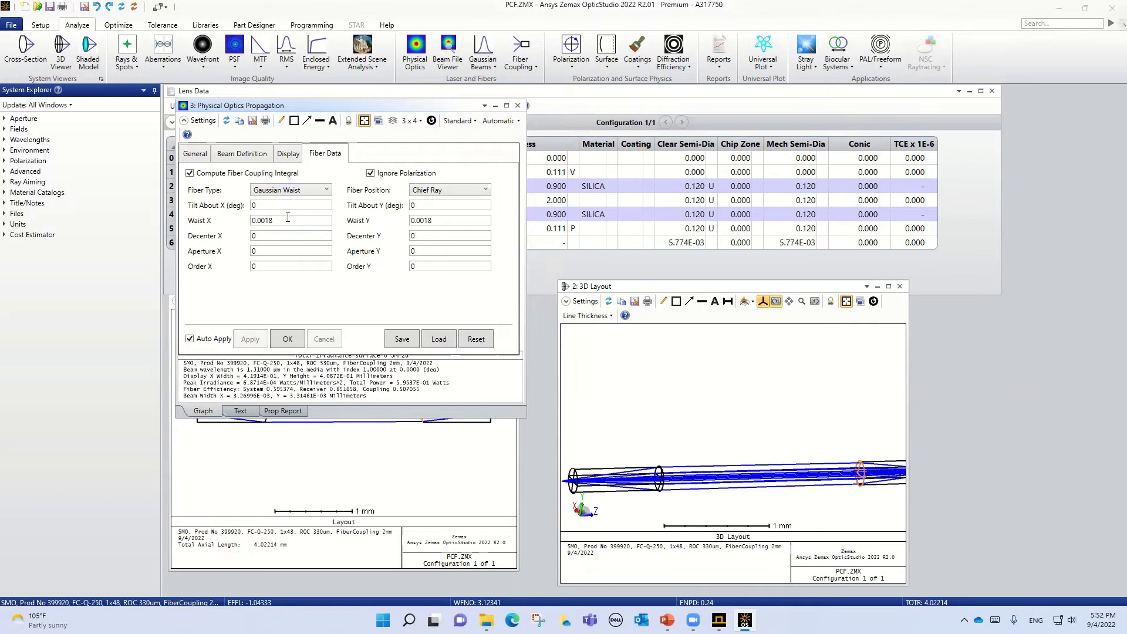
mouse_move(718, 620)
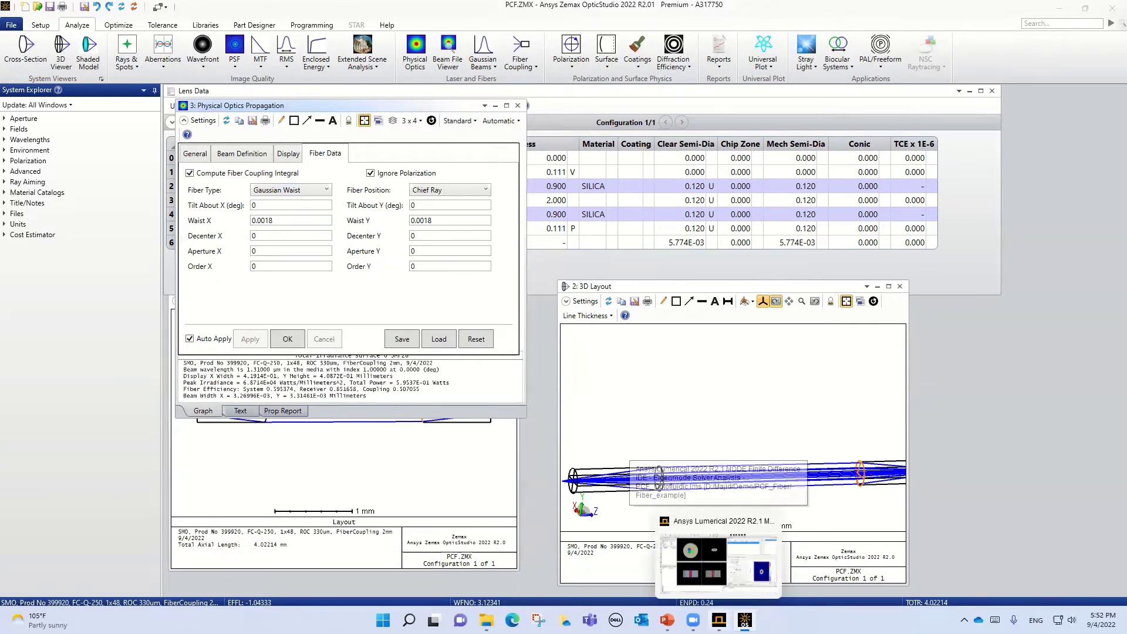
click(718, 563)
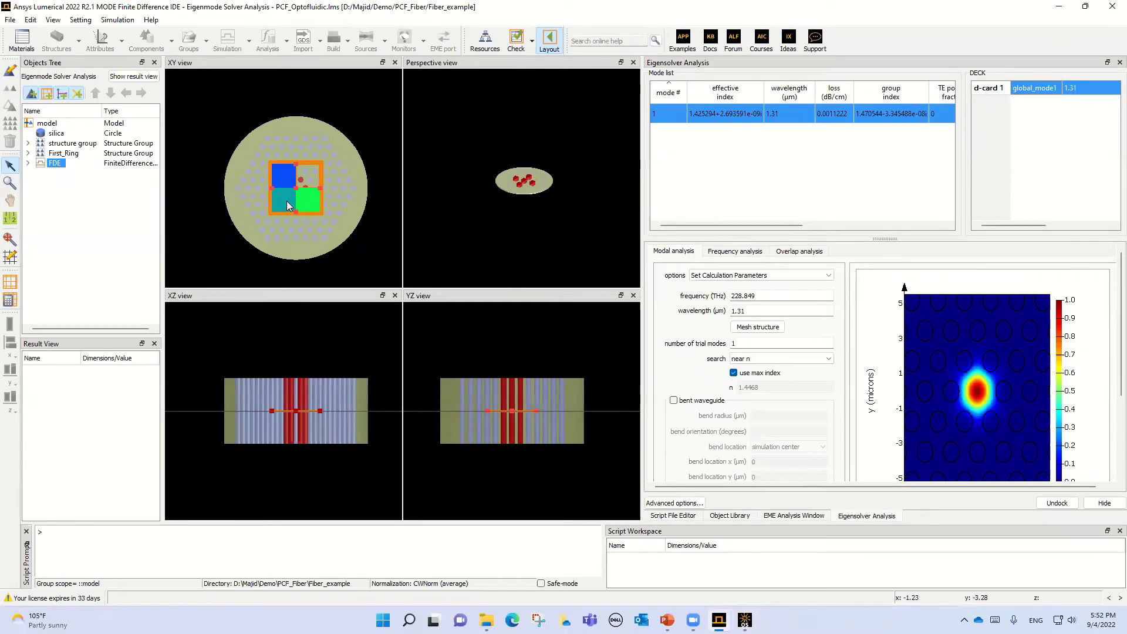
Step: Hide the simulation region and measure the distance across the red first ring of holes in the XY view
click(64, 94)
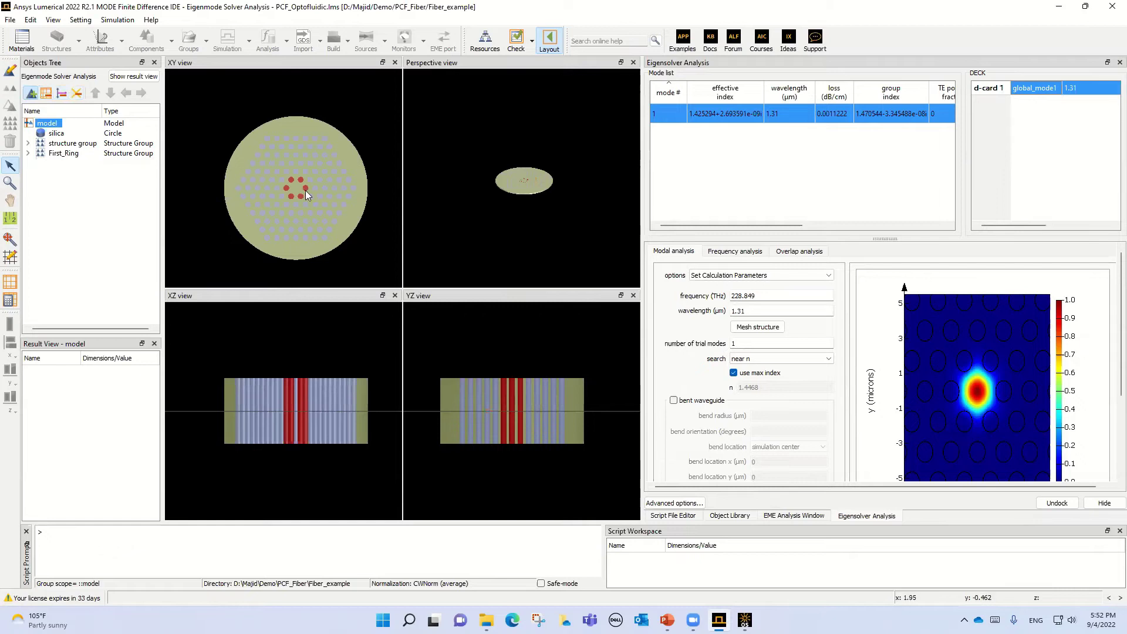
scroll(305, 190, up, 5)
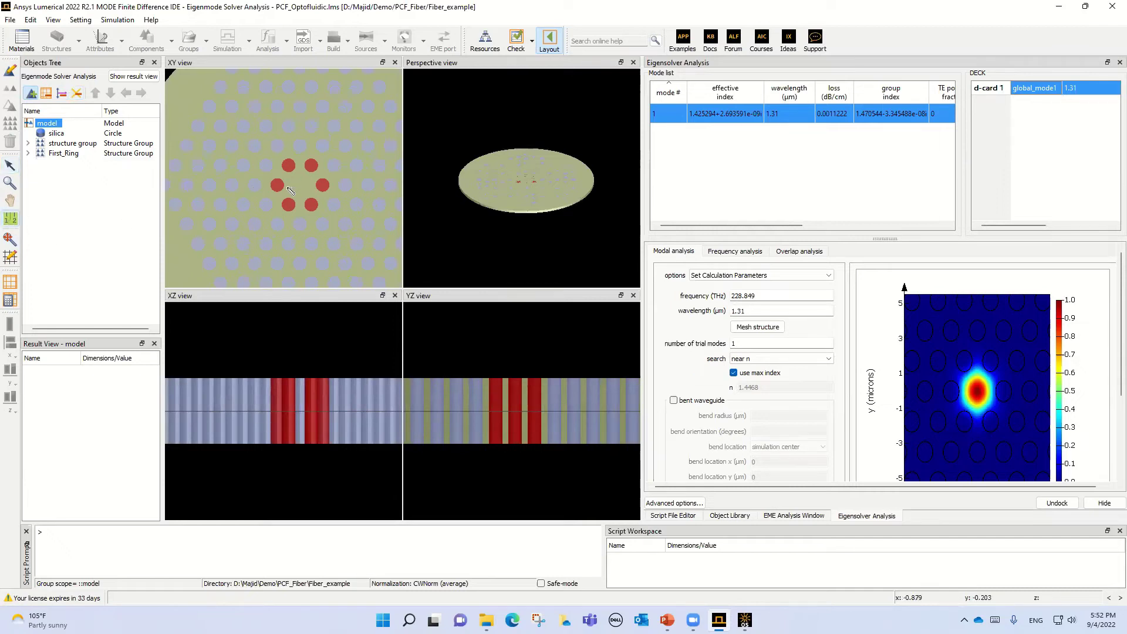
drag(286, 187, 324, 188)
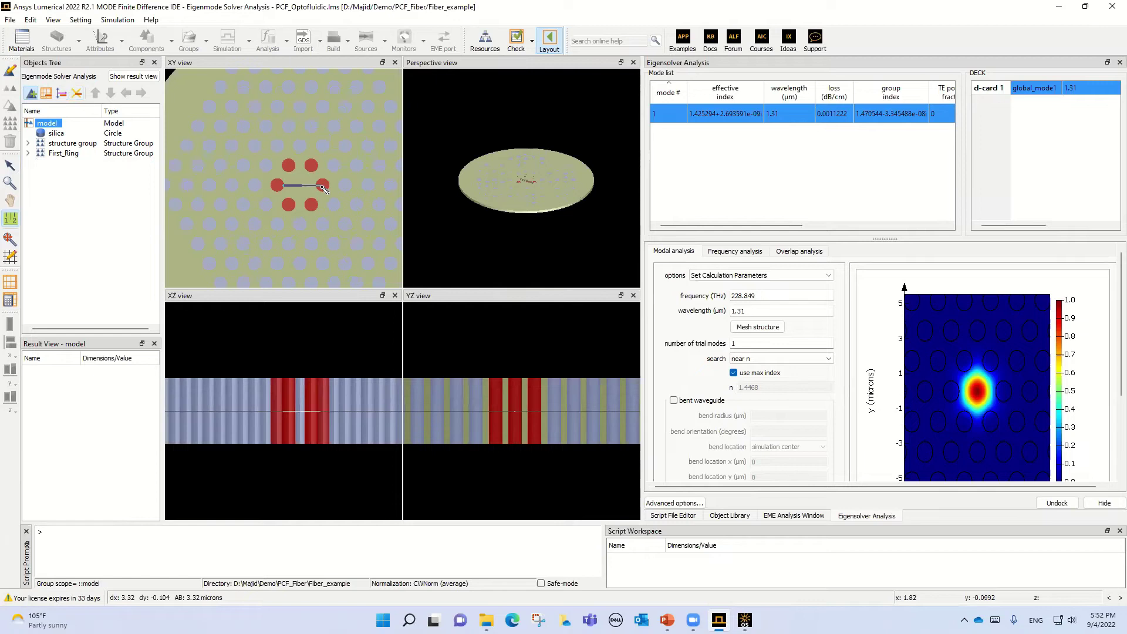
drag(323, 188, 324, 188)
click(279, 184)
drag(282, 186, 328, 188)
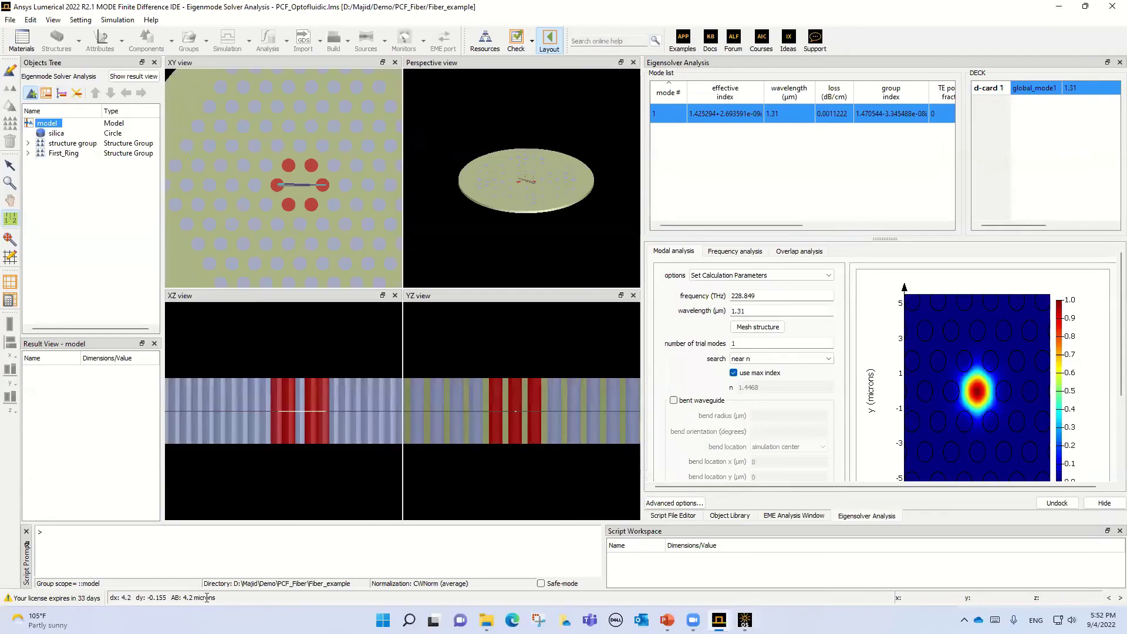
drag(282, 188, 327, 187)
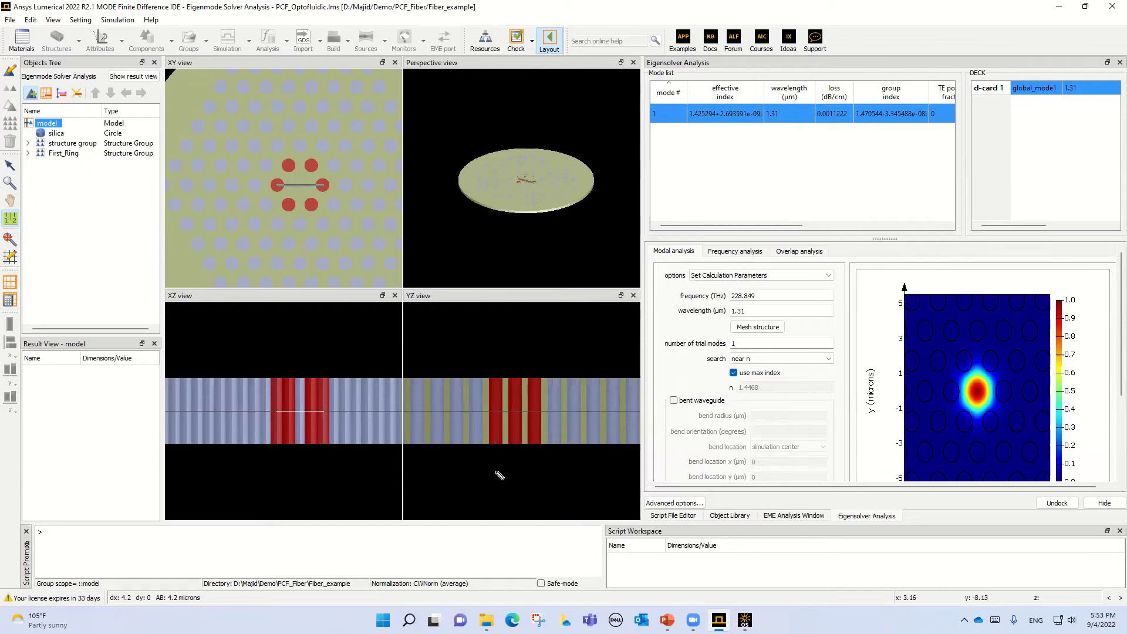
mouse_move(718, 619)
scroll(746, 444, down, 4)
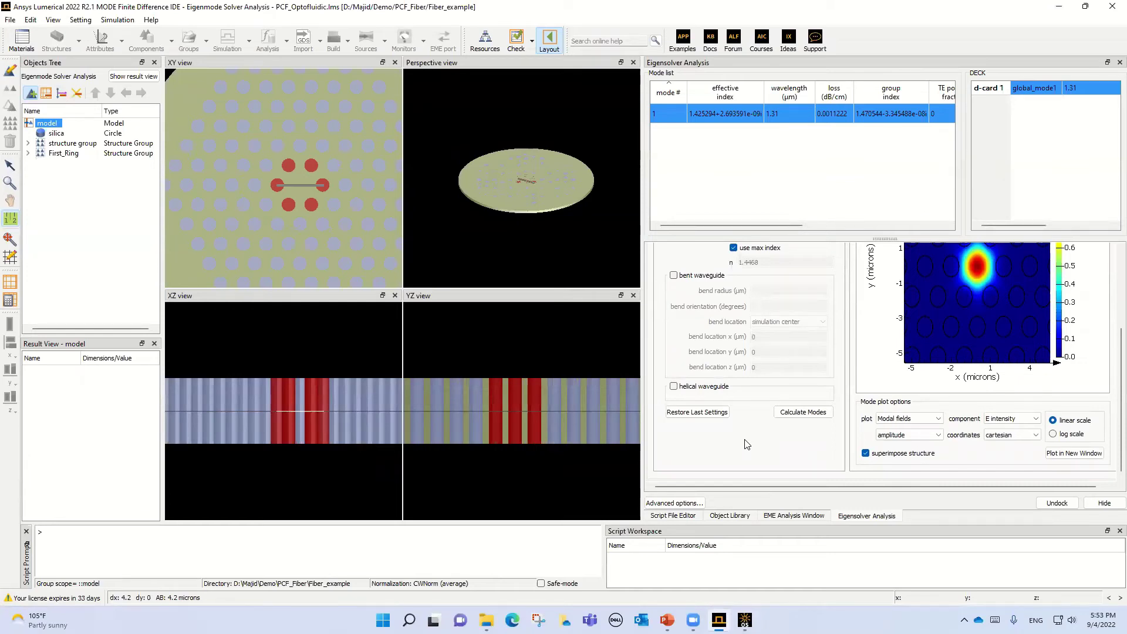
scroll(746, 444, up, 4)
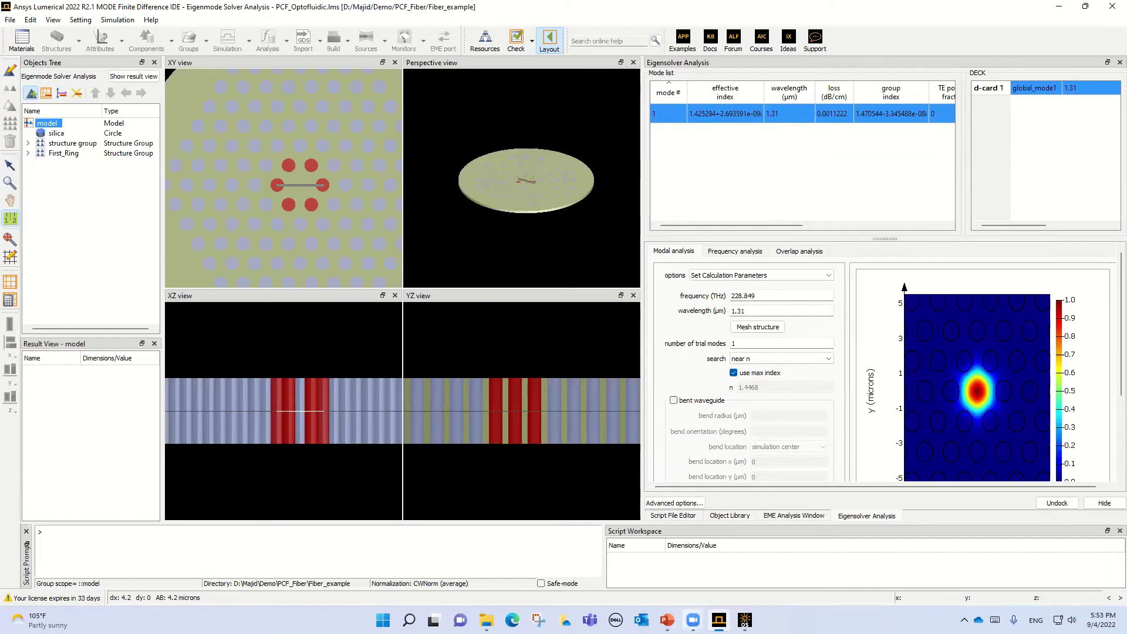
Step: Switch to OpticStudio, set the Gaussian fiber's Waist X to 0.0042 with a matching Waist Y, and save and apply the settings
click(744, 620)
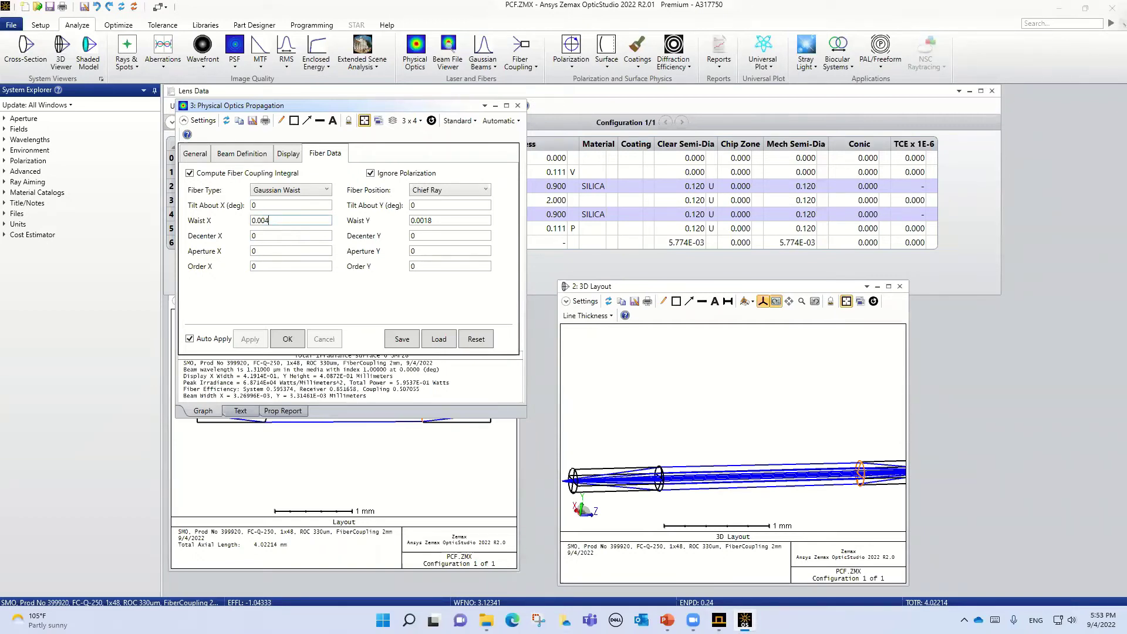
double_click(451, 220)
click(451, 220)
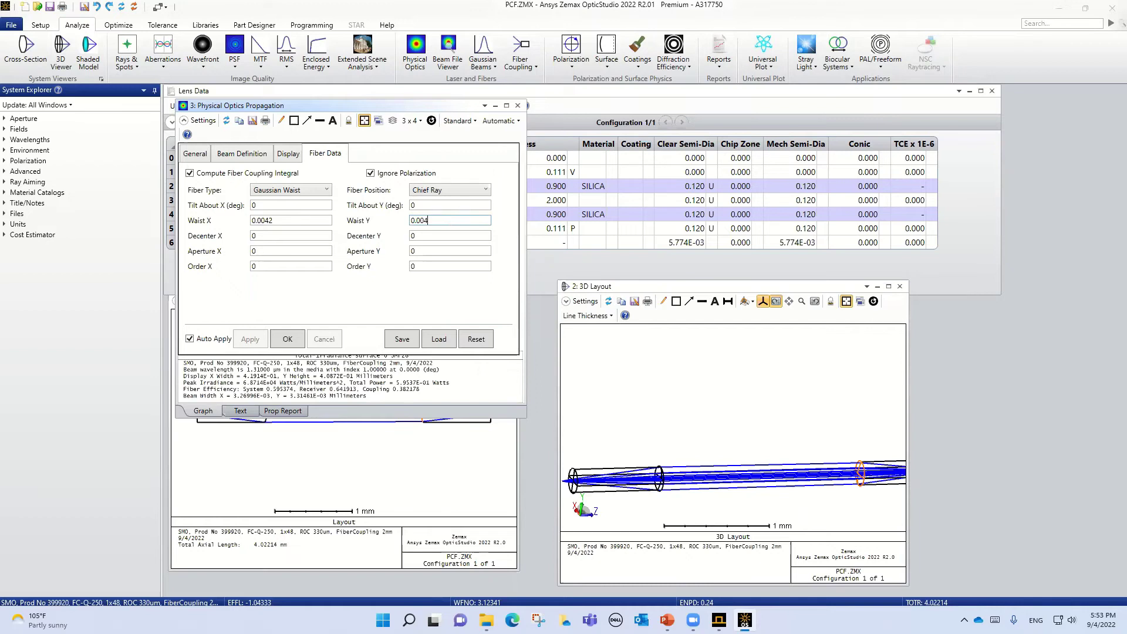
click(404, 342)
click(287, 154)
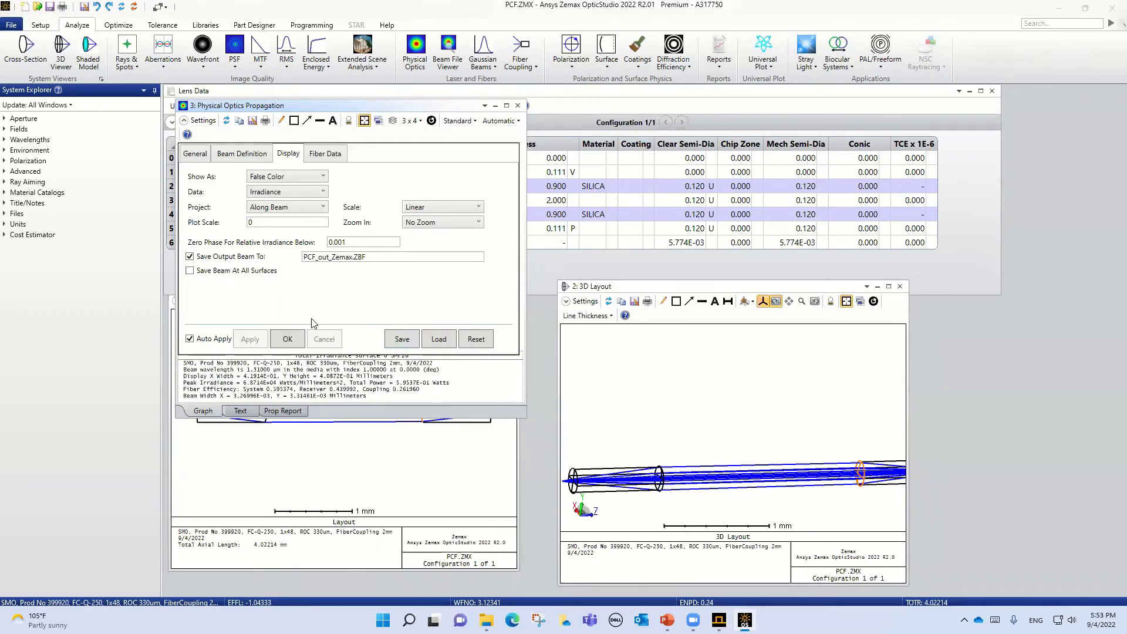
click(298, 339)
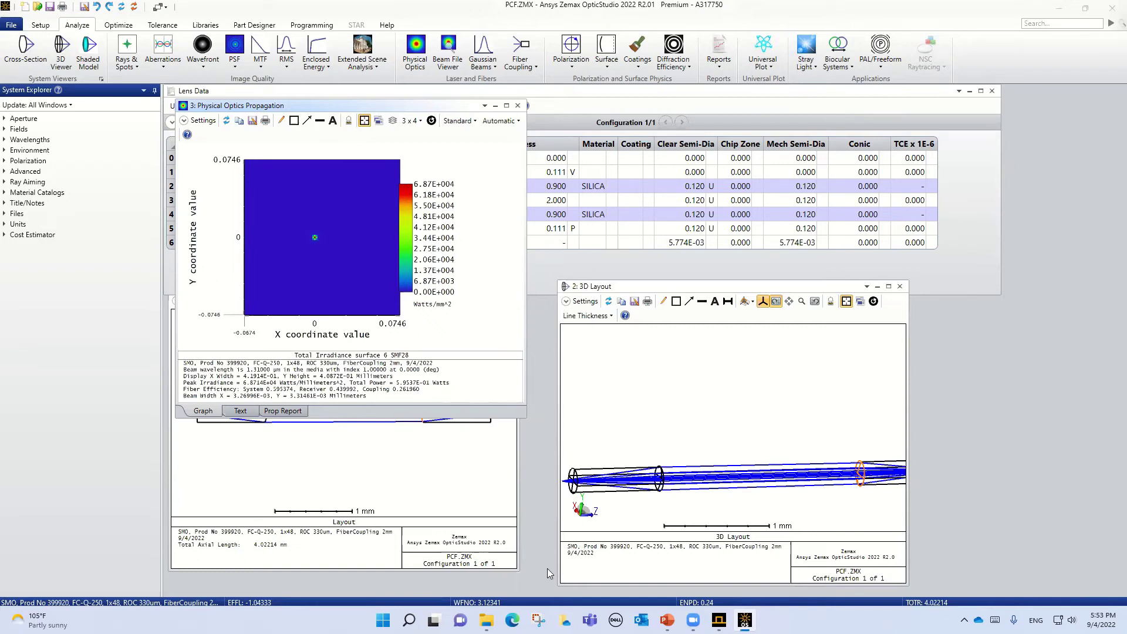
Step: Open SMF.lms from the Fiber_example folder in Lumerical MODE and select the model's circle object
mouse_move(486, 621)
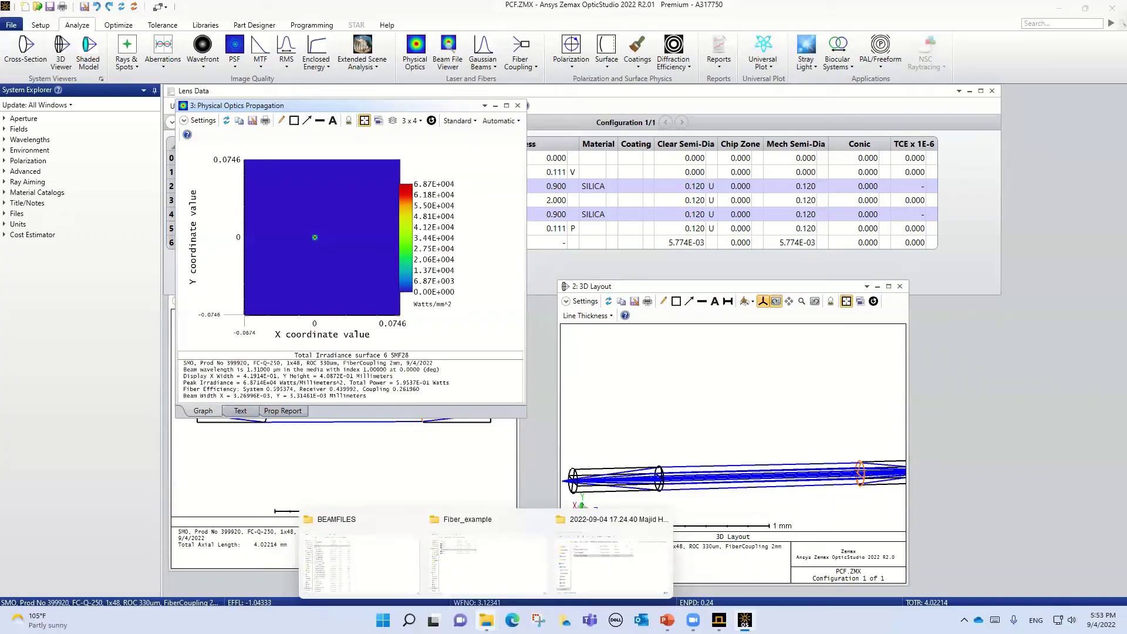
click(606, 568)
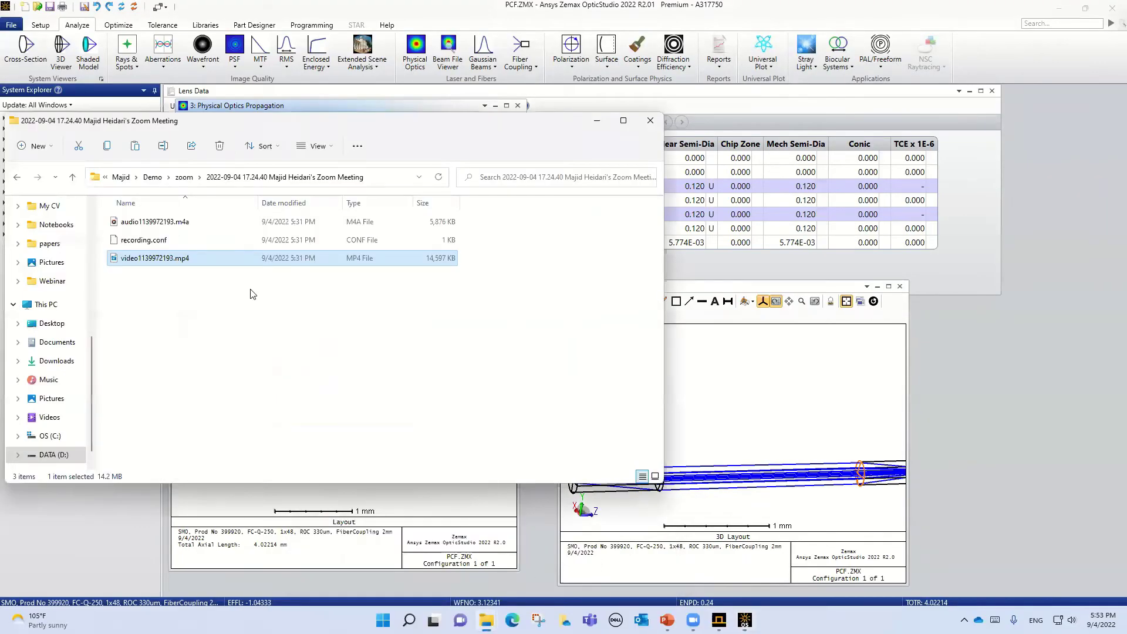
mouse_move(486, 621)
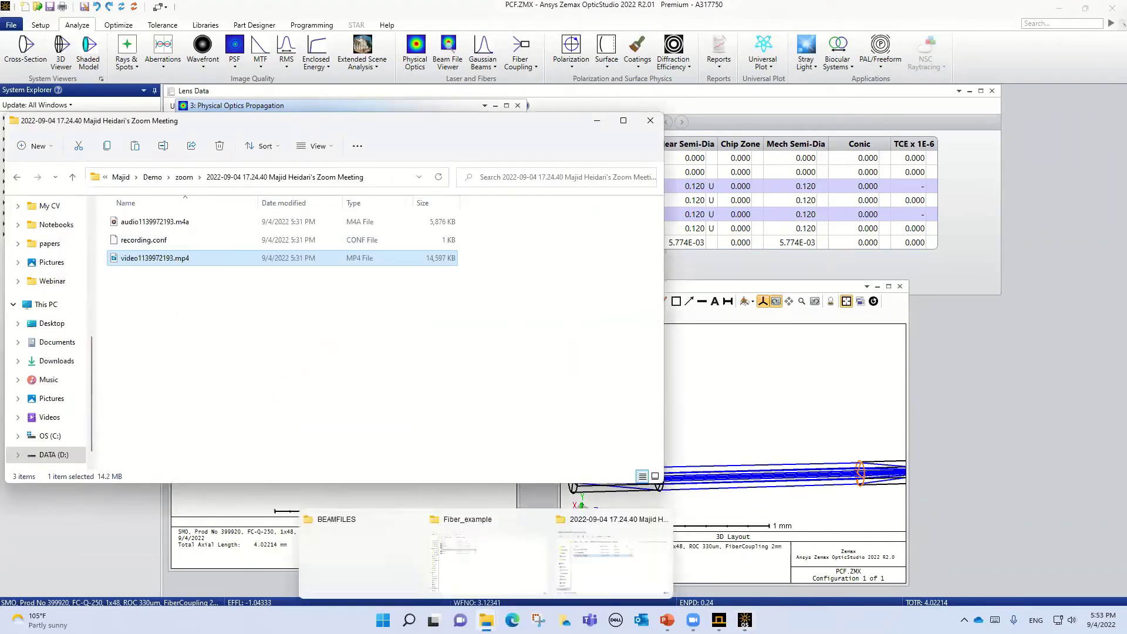
click(455, 563)
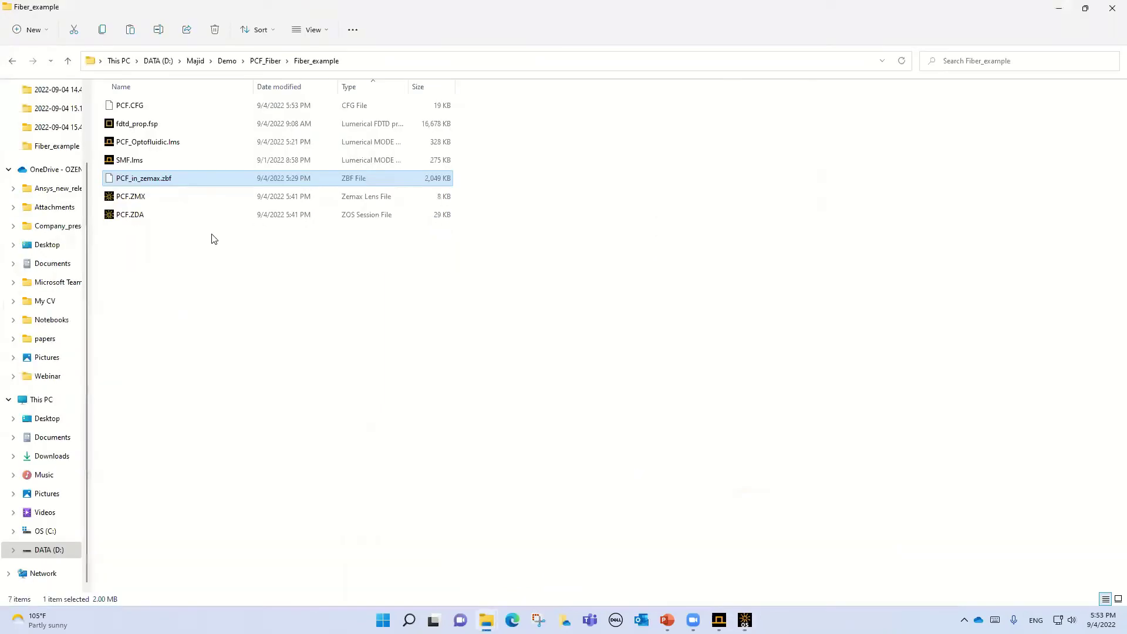
click(147, 164)
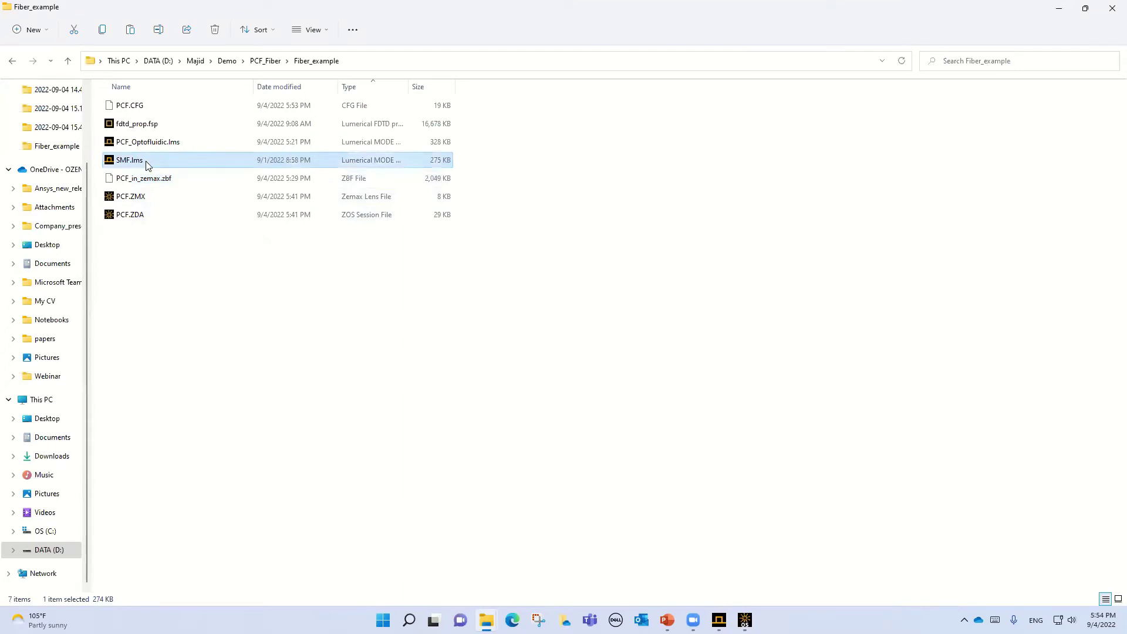
double_click(147, 165)
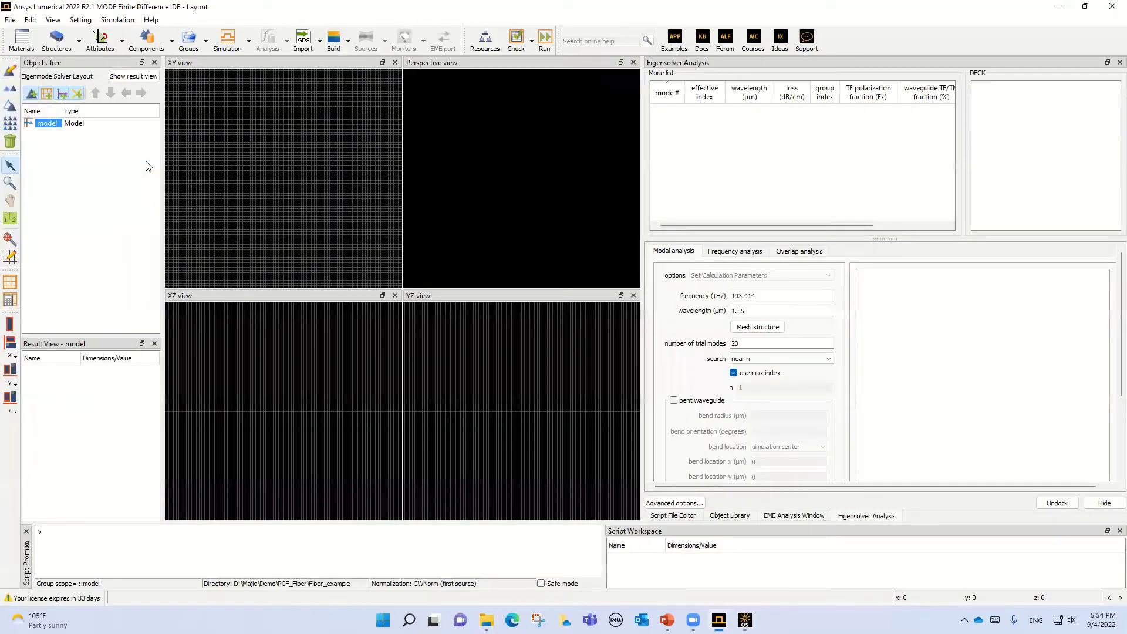
click(48, 144)
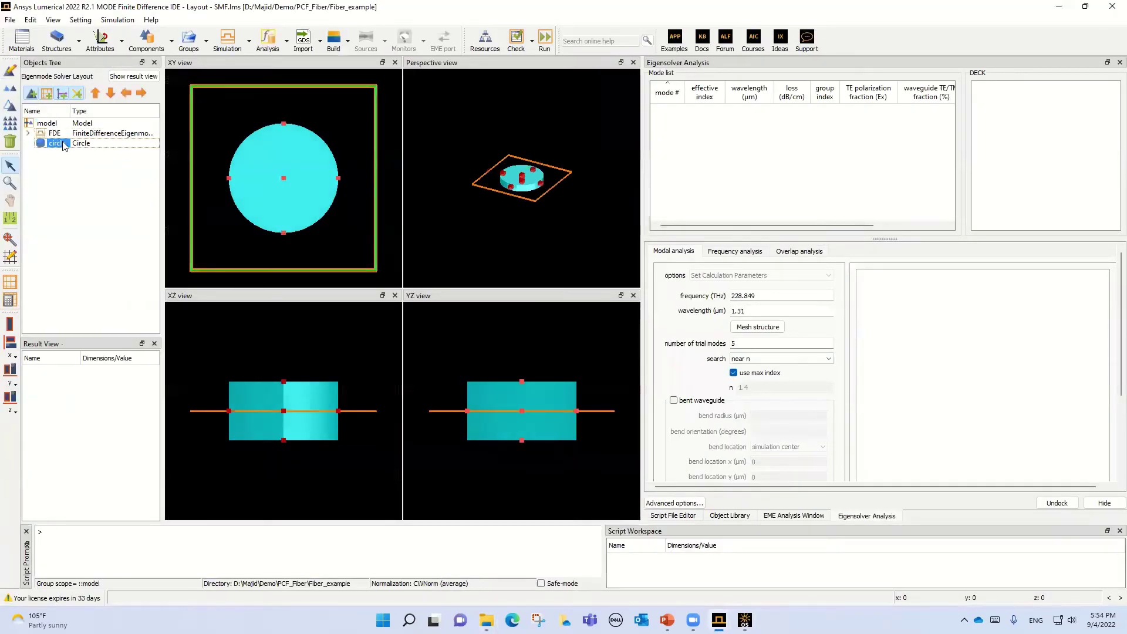
right_click(64, 145)
Step: Switch to the Fiber_coupling.pptx presentation in PowerPoint to view the PCF-to-SMF-28 coupling diagram on slide 5
mouse_move(486, 621)
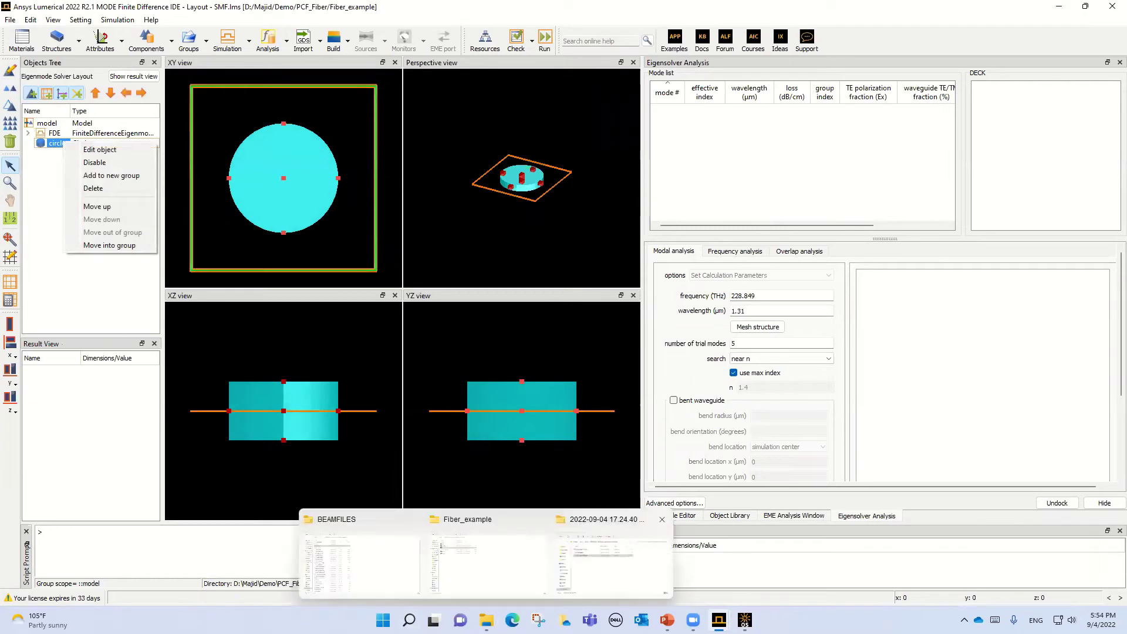
mouse_move(667, 620)
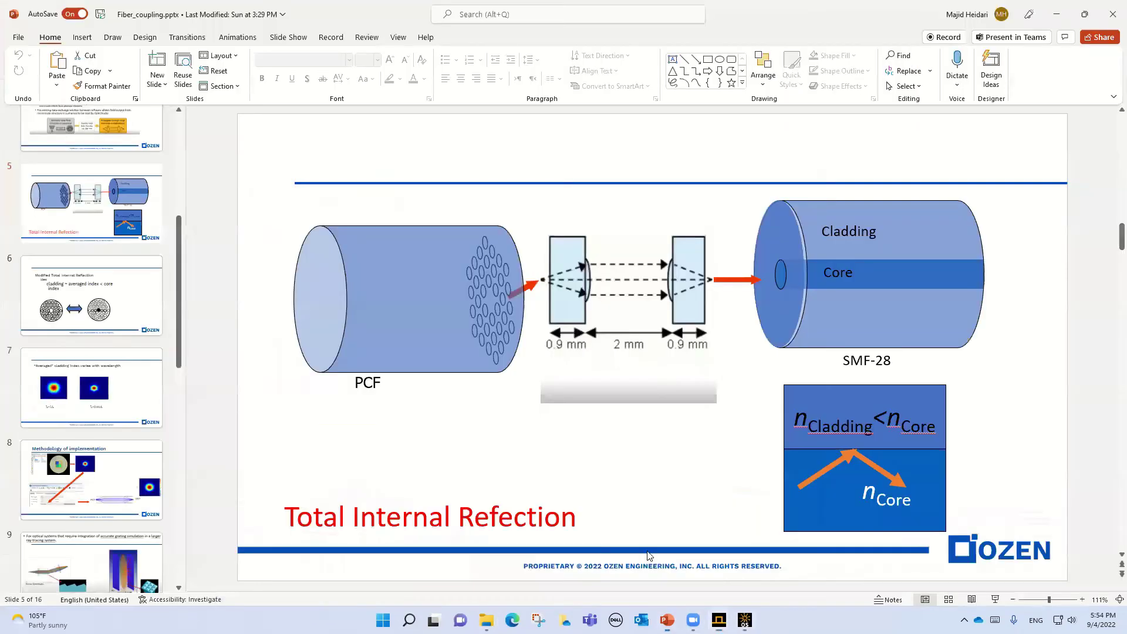
click(678, 566)
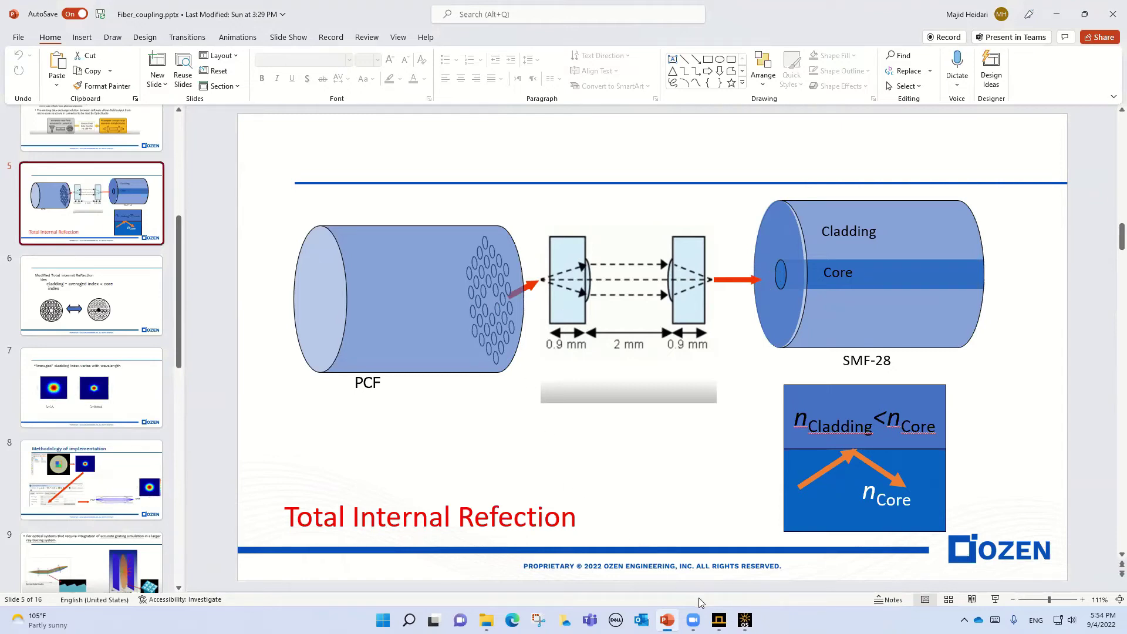
Step: Switch back to the SMF.lms model in Lumerical MODE and run its eigenmode solver
mouse_move(695, 613)
mouse_move(744, 619)
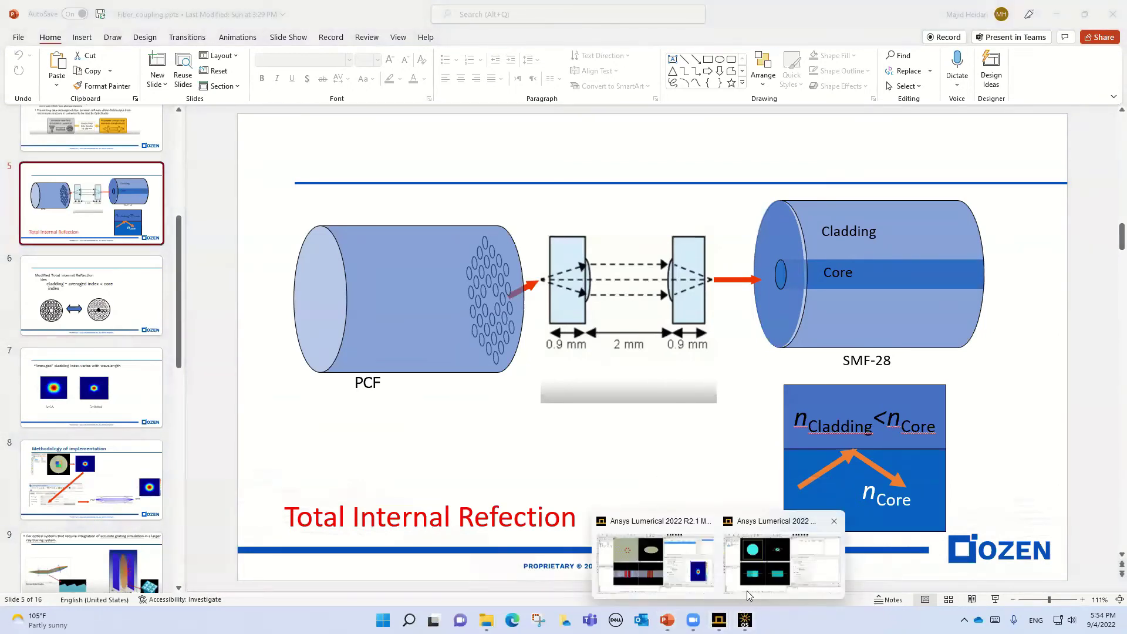
click(666, 548)
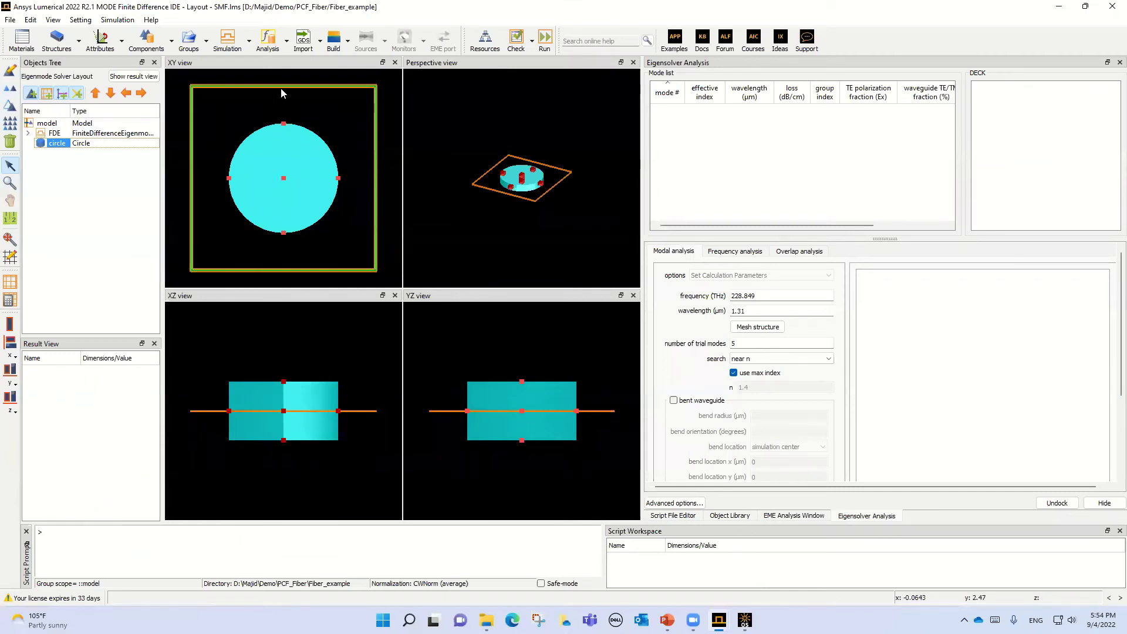
click(545, 40)
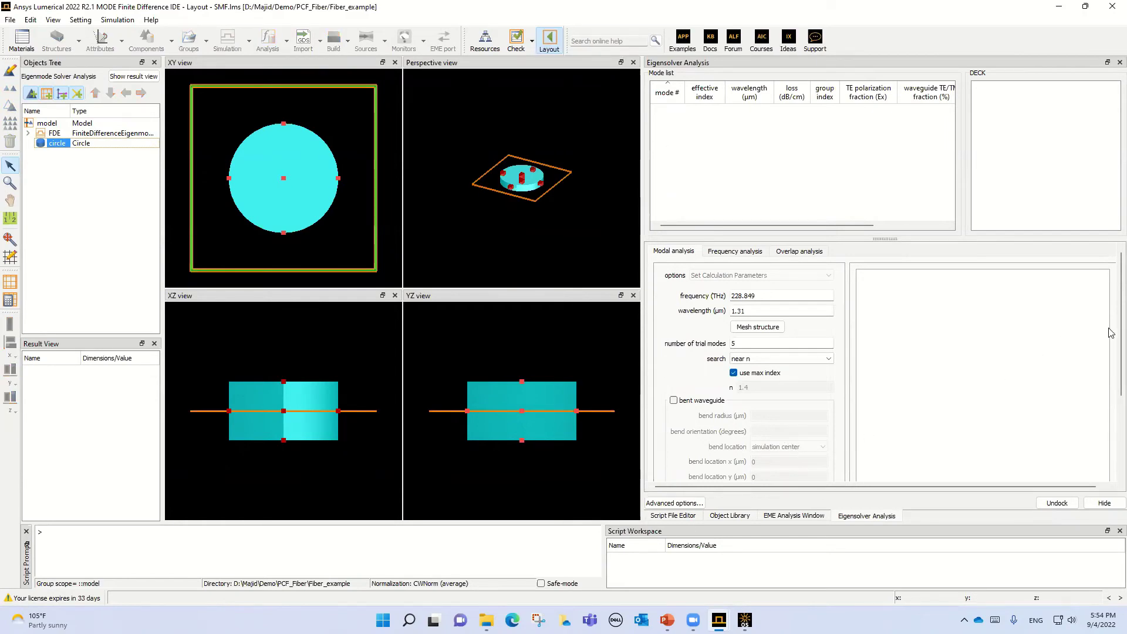
Step: Calculate the fiber modes at the 1.31 µm wavelength with 5 trial modes and check the deck's loading options
scroll(1109, 338, down, 3)
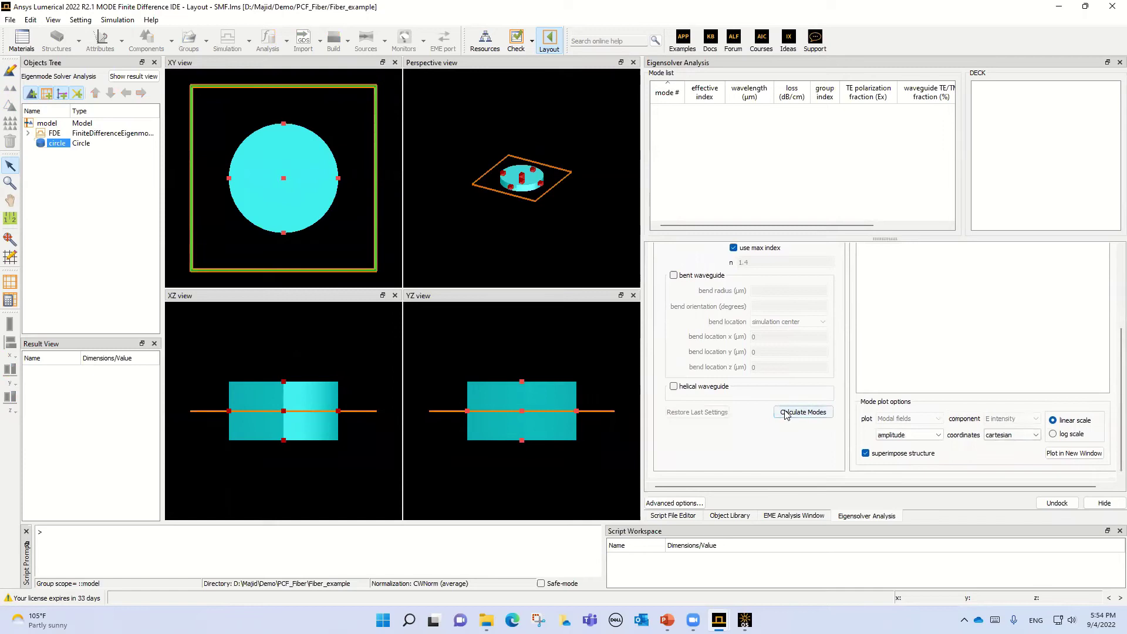
click(781, 411)
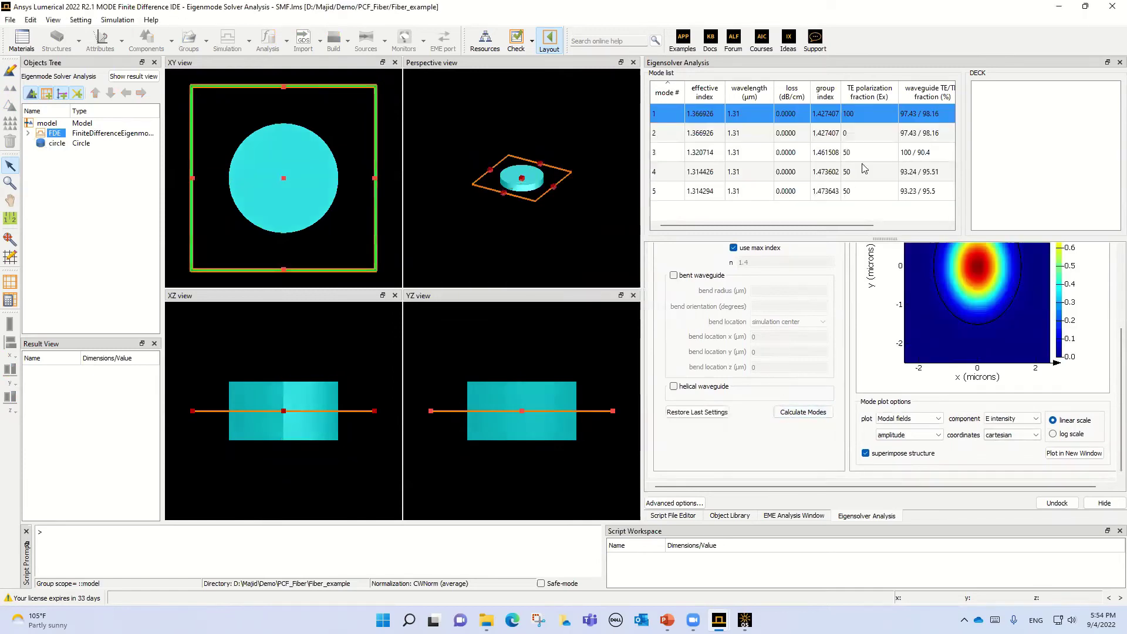
right_click(985, 106)
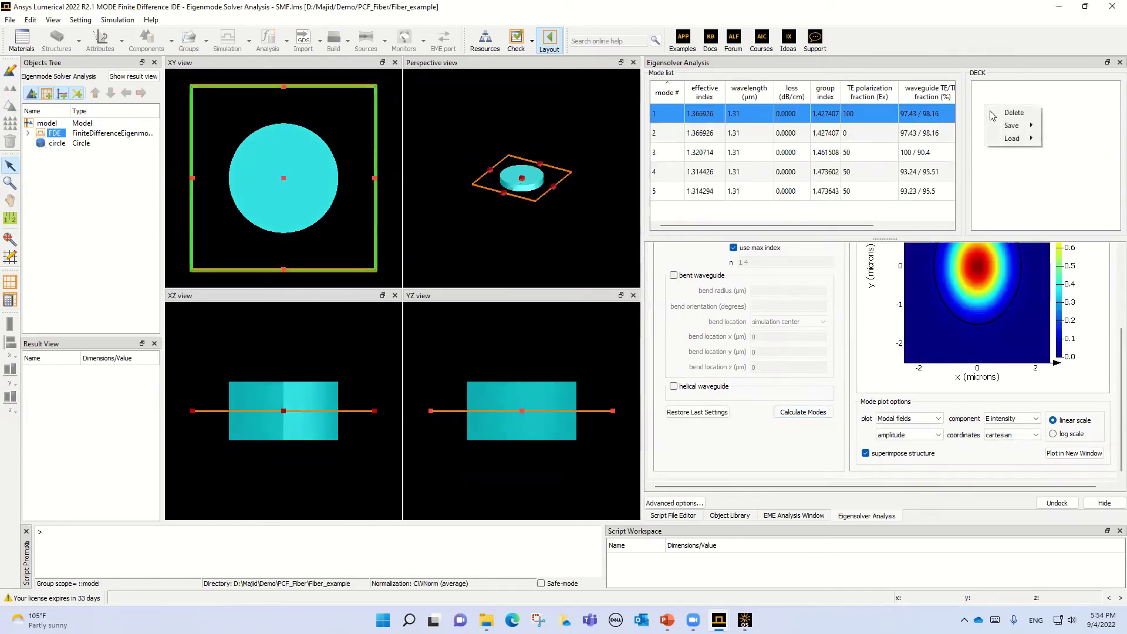
mouse_move(1004, 142)
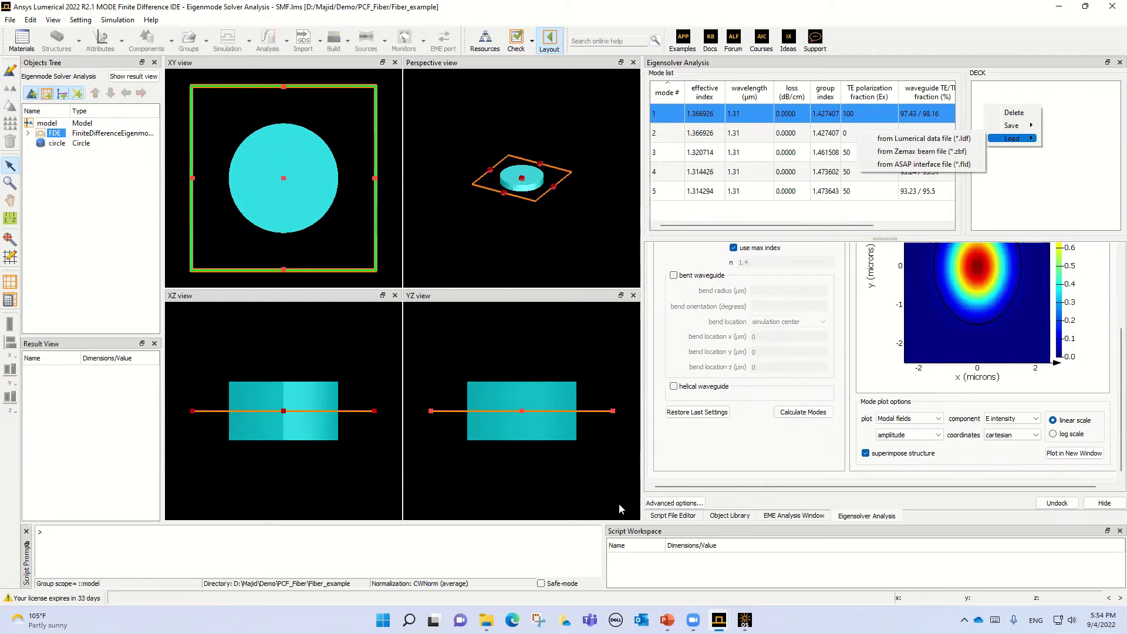
Step: Copy PCF_out_Zemax.ZBF from the BEAMFILES folder into the Fiber_example folder
click(486, 619)
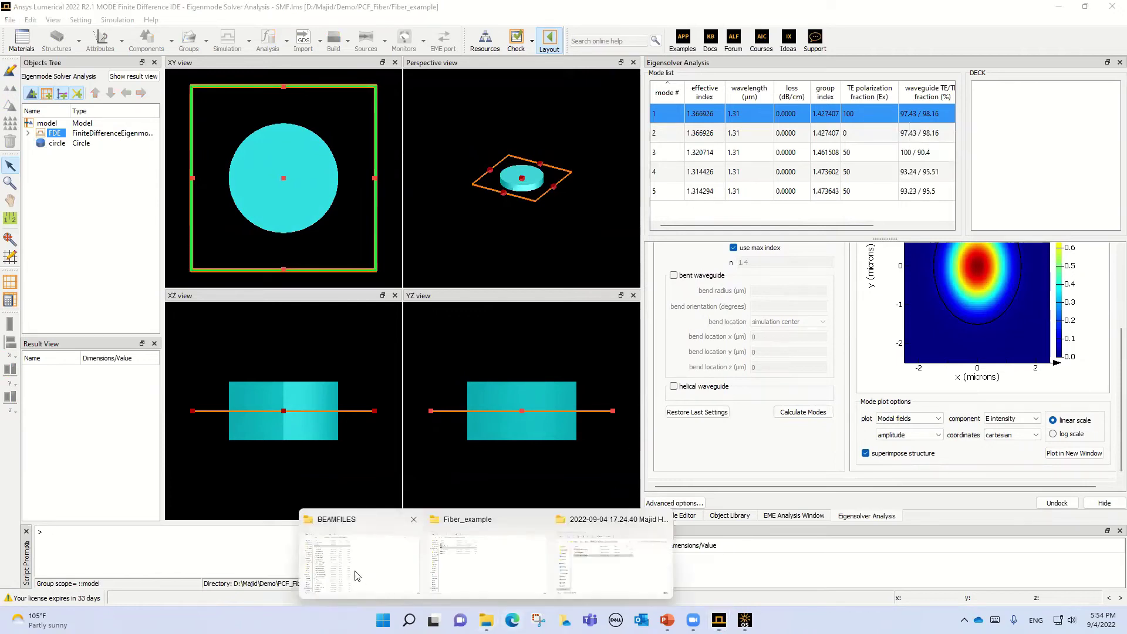
click(357, 575)
click(145, 107)
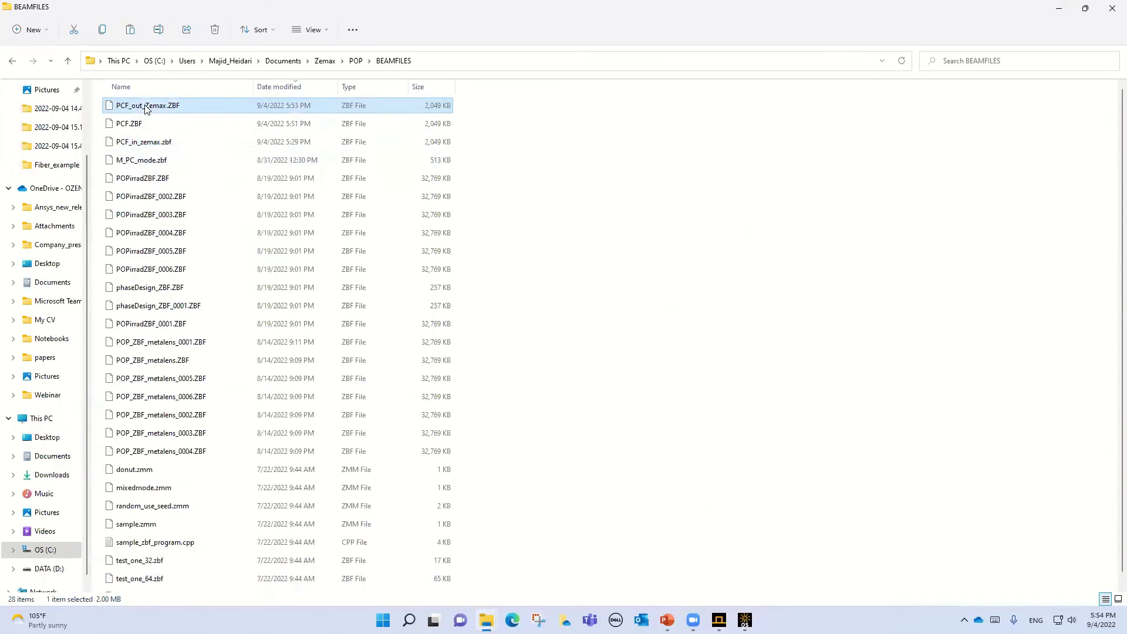
right_click(145, 109)
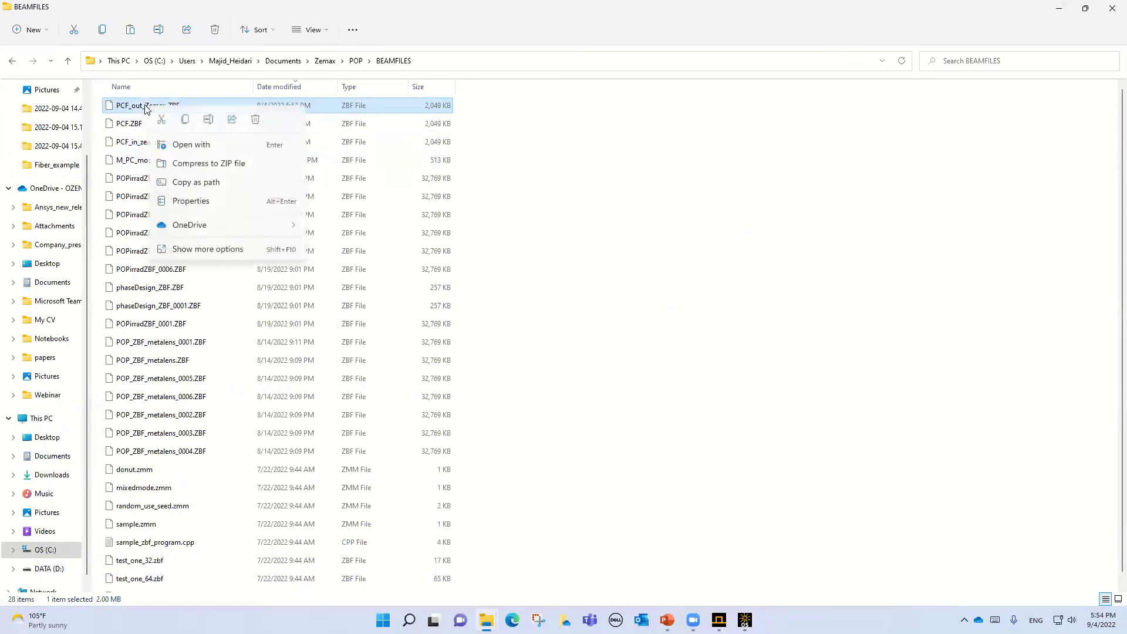
click(188, 122)
mouse_move(486, 620)
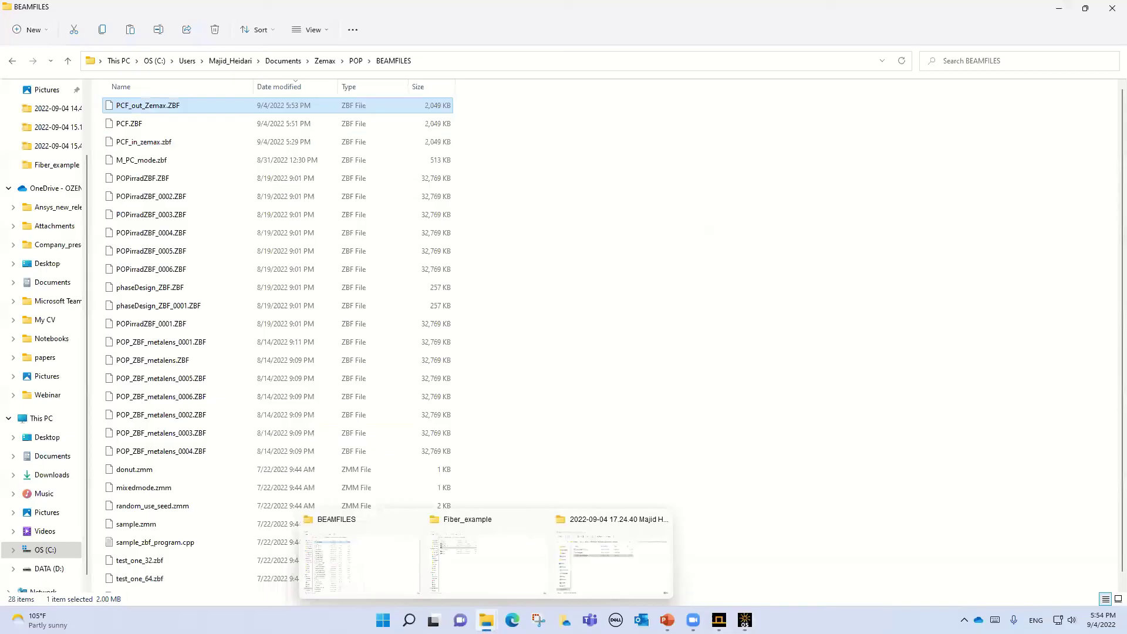
click(485, 572)
right_click(280, 306)
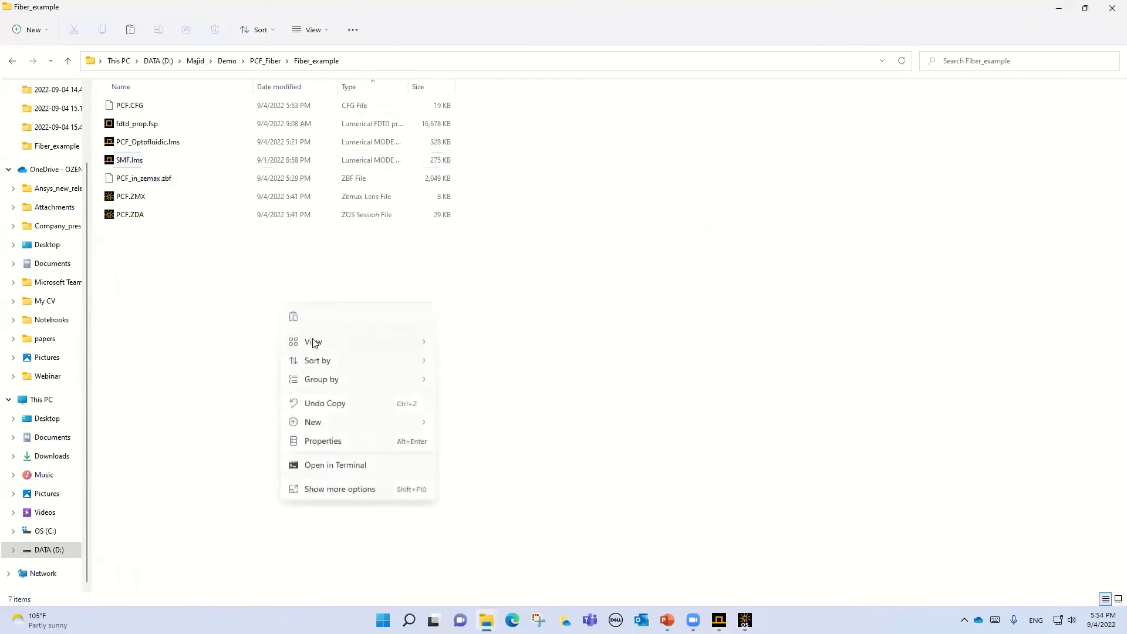
click(294, 317)
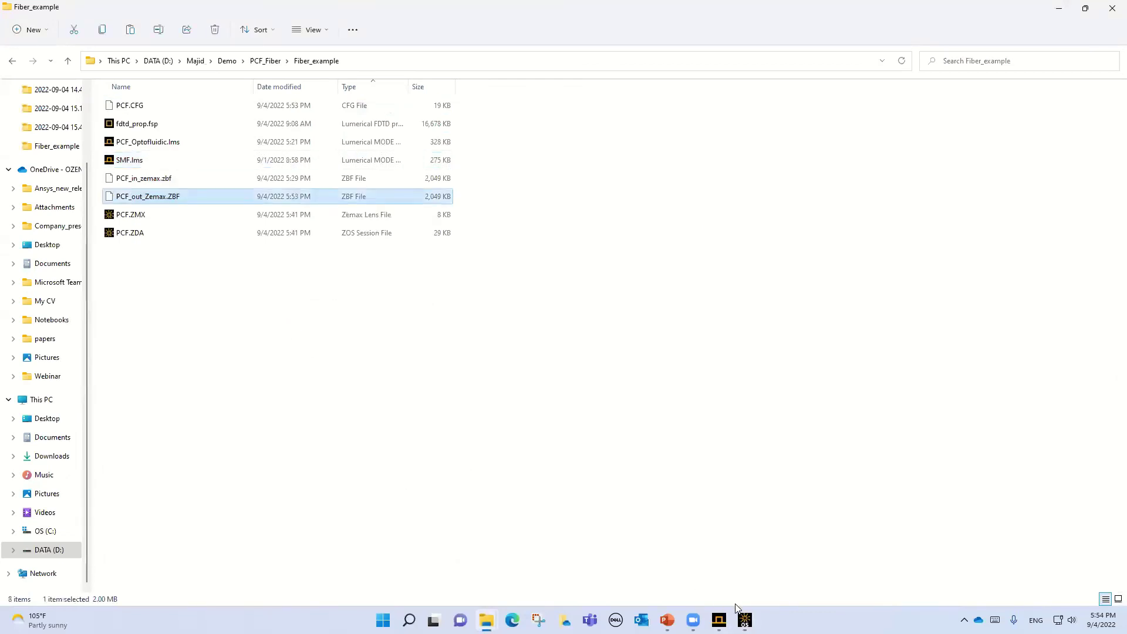
Step: Return to SMF.lms in Lumerical MODE and load the Zemax beam file PCF_out_Zemax.ZBF into the deck
mouse_move(719, 619)
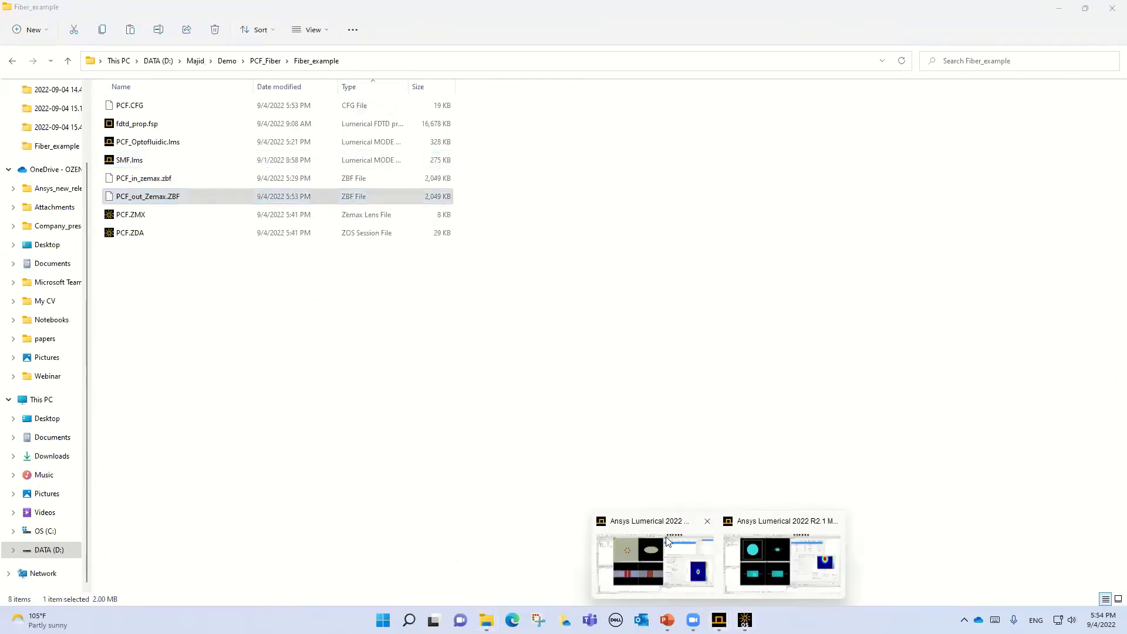
click(772, 563)
right_click(1021, 120)
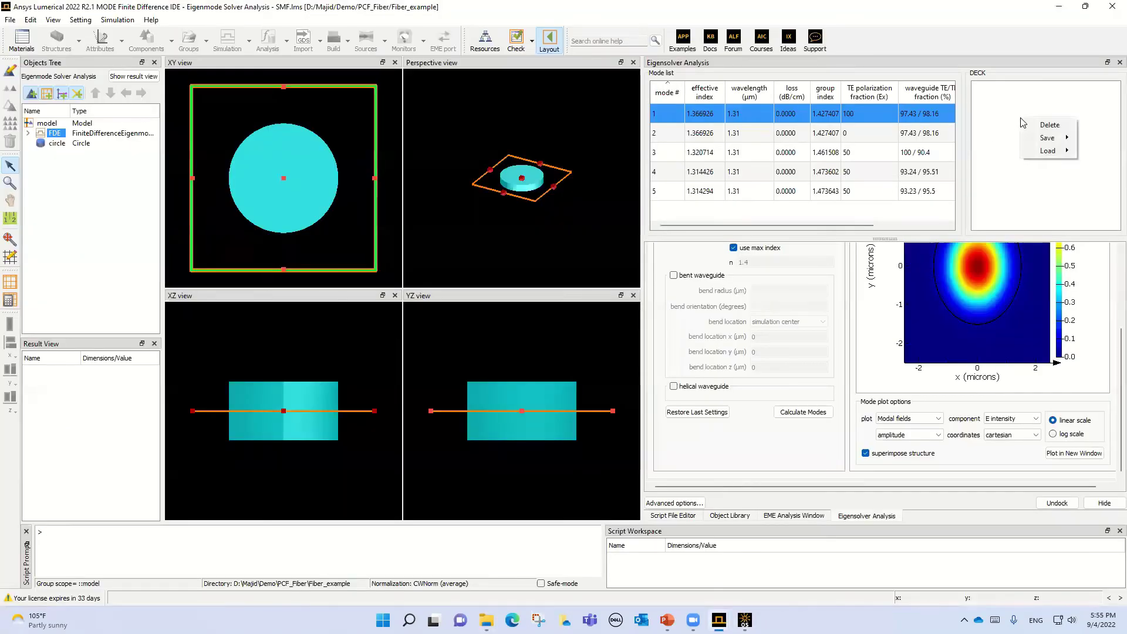
mouse_move(1049, 150)
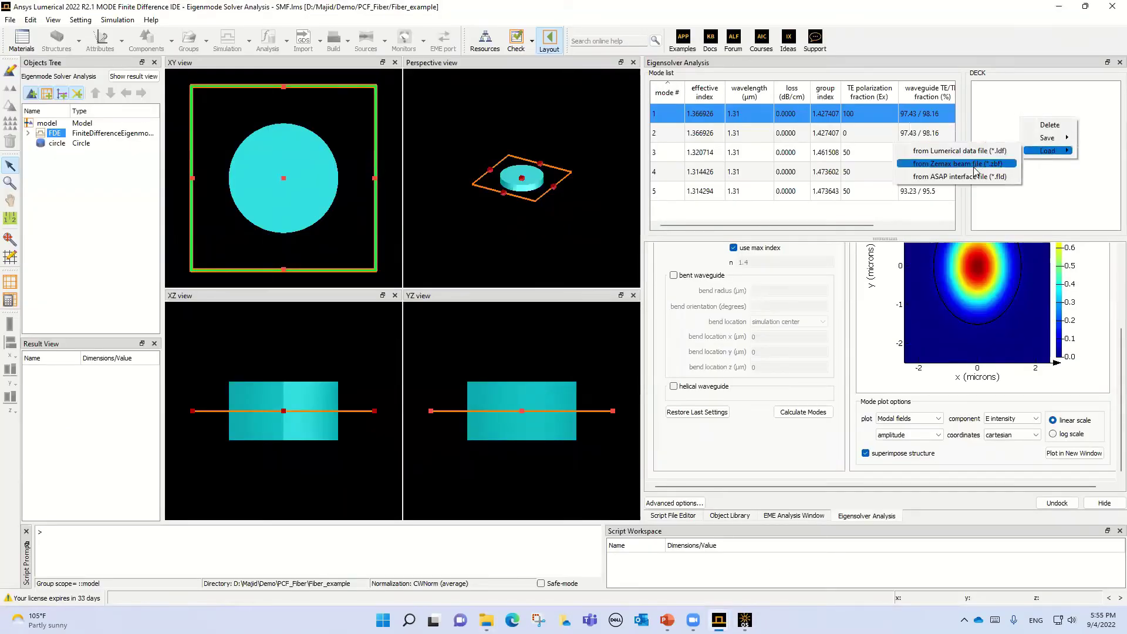
click(962, 167)
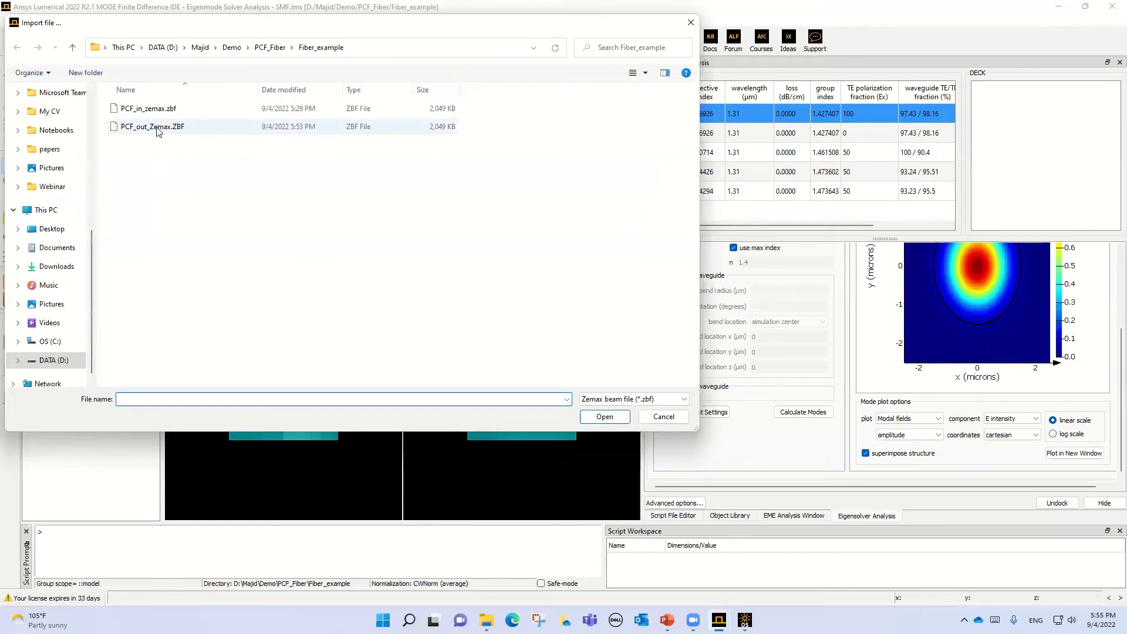
double_click(157, 128)
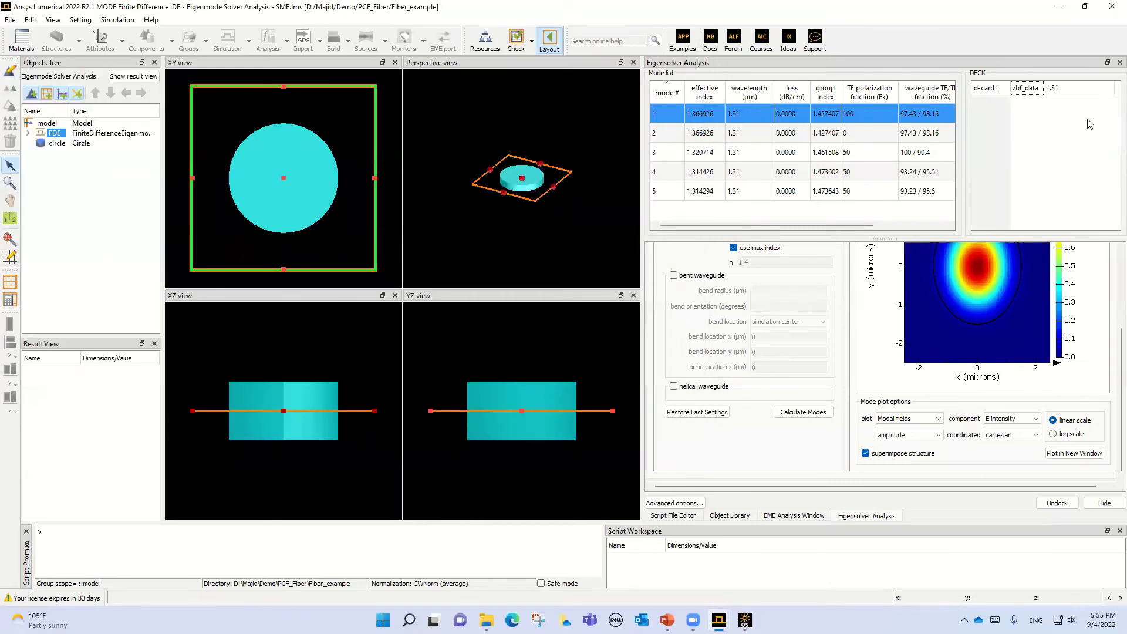
Step: Calculate the overlap and power coupling between fiber mode 1 and the imported zbf_data beam
click(1023, 93)
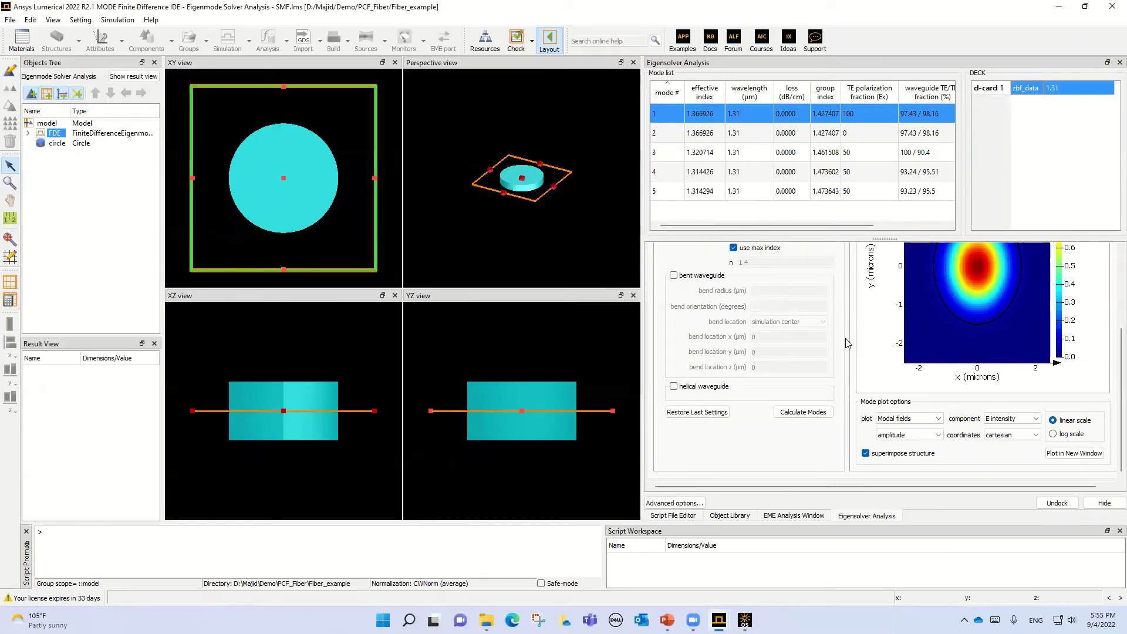
drag(1120, 388, 1112, 292)
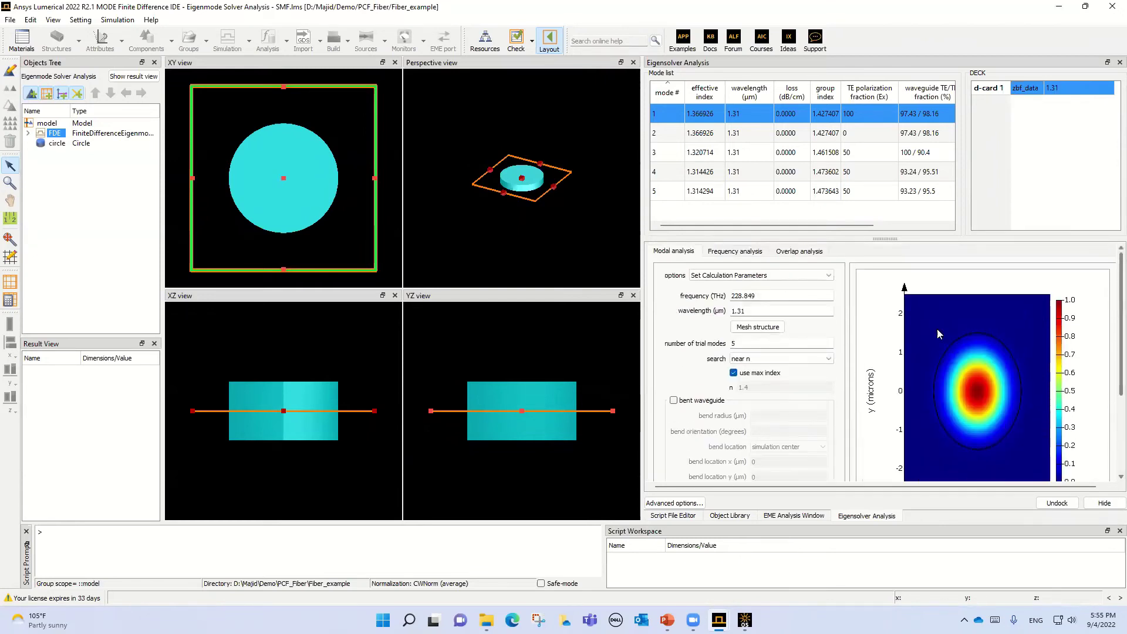
click(787, 253)
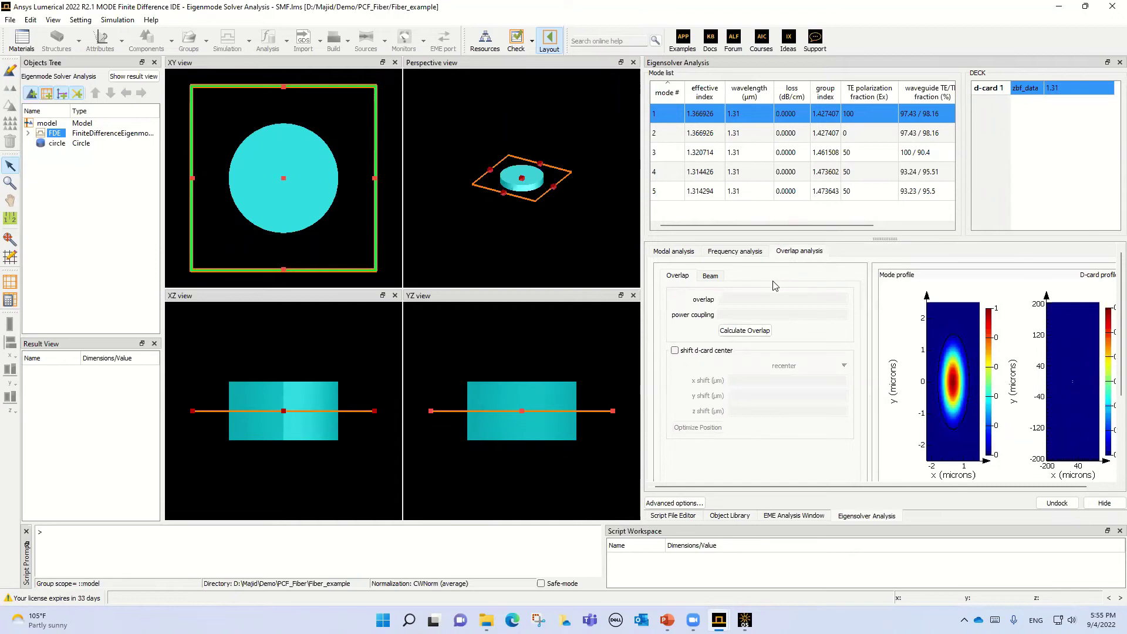
click(757, 332)
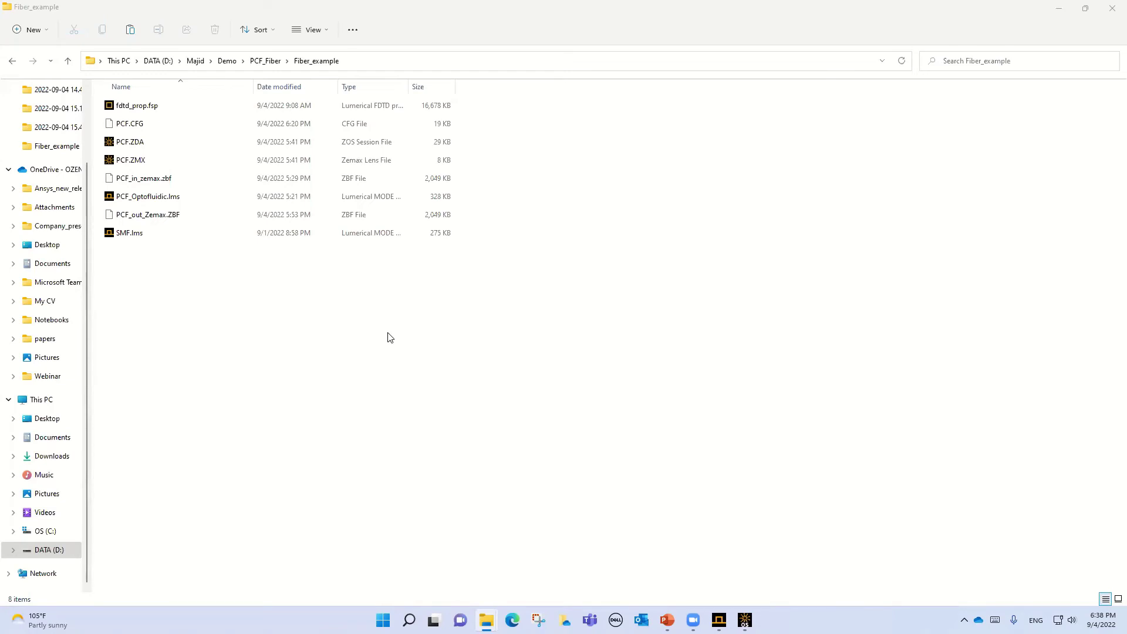
Step: Open fdtd_prop.fsp from the Fiber_example folder and filter its object list to hide the source and monitors, leaving the FDTD region
double_click(143, 111)
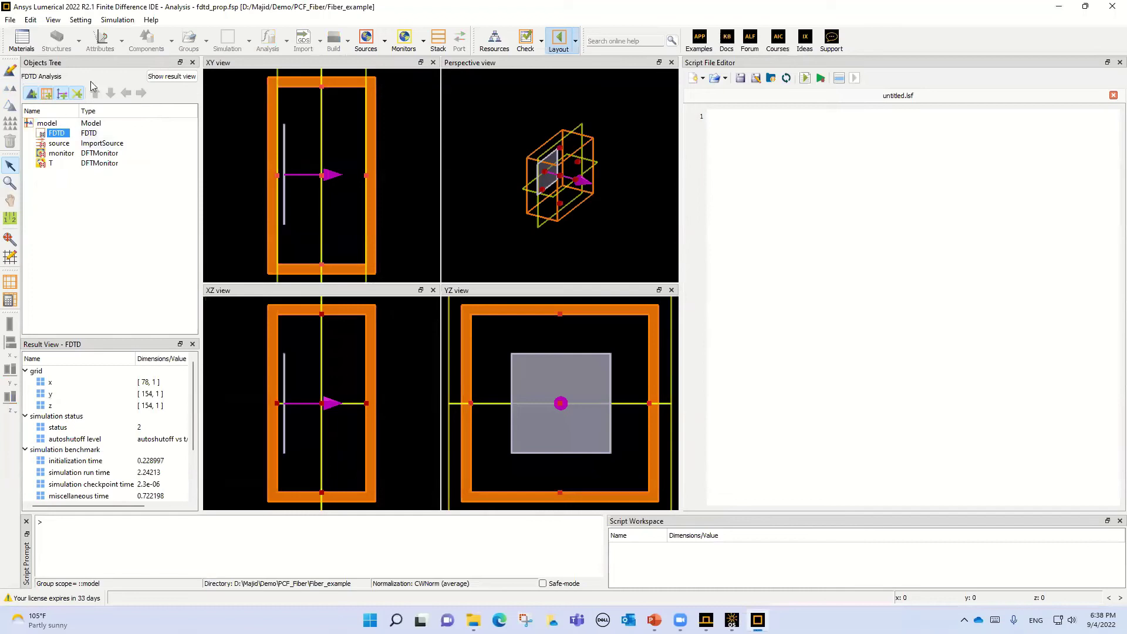
click(78, 94)
click(63, 95)
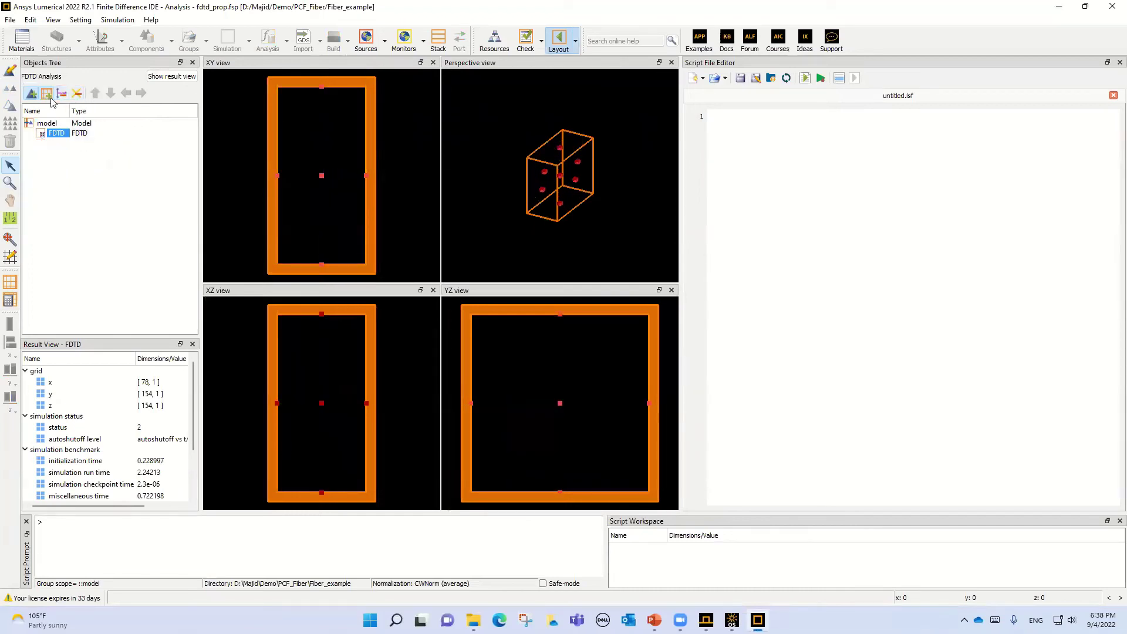
click(50, 97)
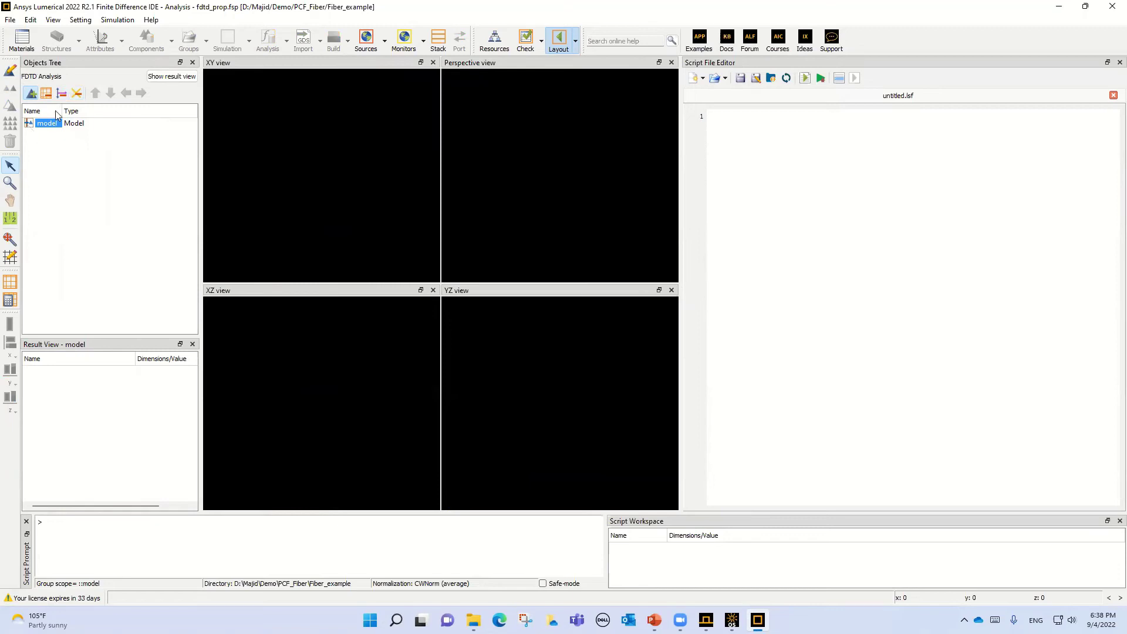
click(46, 92)
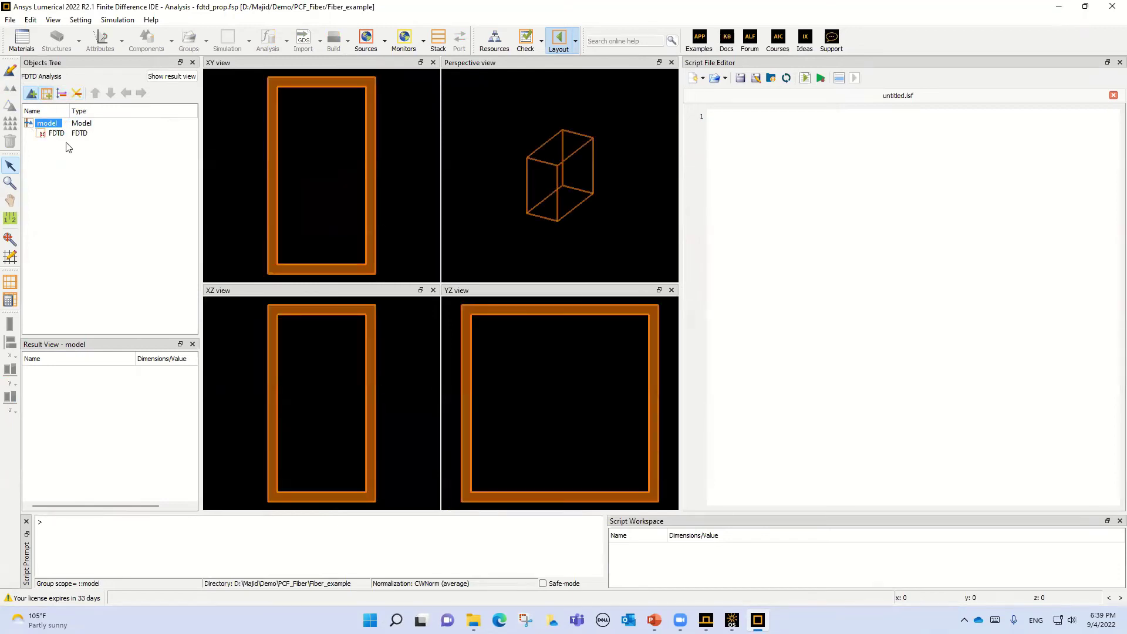
Step: Switch the project from analysis to layout mode after opening and closing the FDTD region's settings
click(59, 133)
double_click(59, 134)
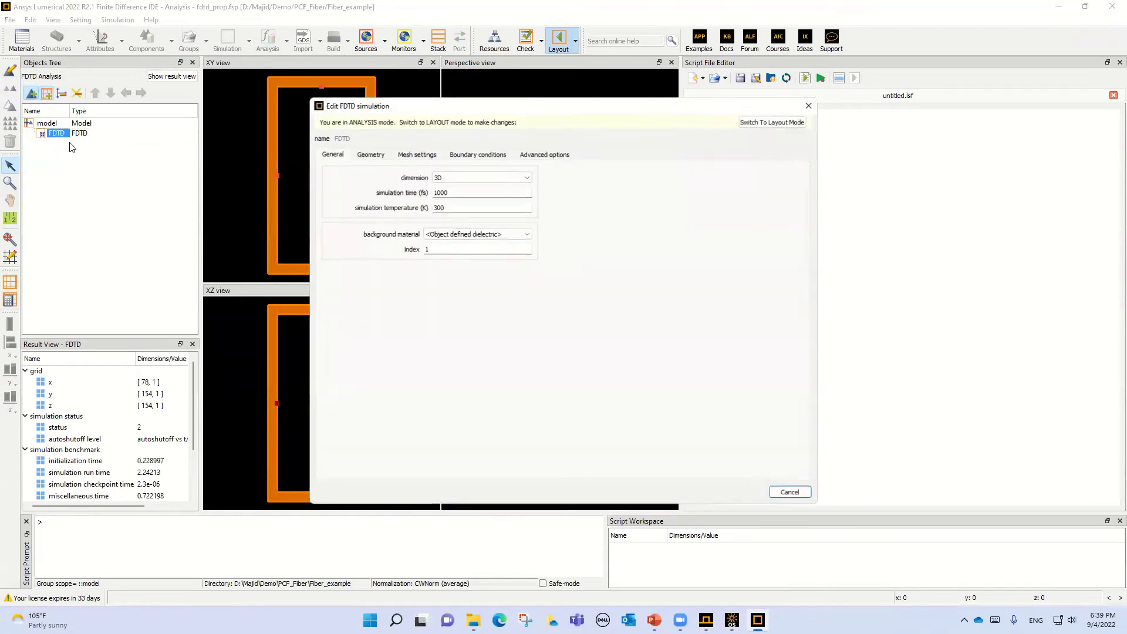
click(808, 105)
click(564, 41)
Step: Review the FDTD region's general, mesh and boundary condition settings, and close them without changes
right_click(44, 129)
click(70, 137)
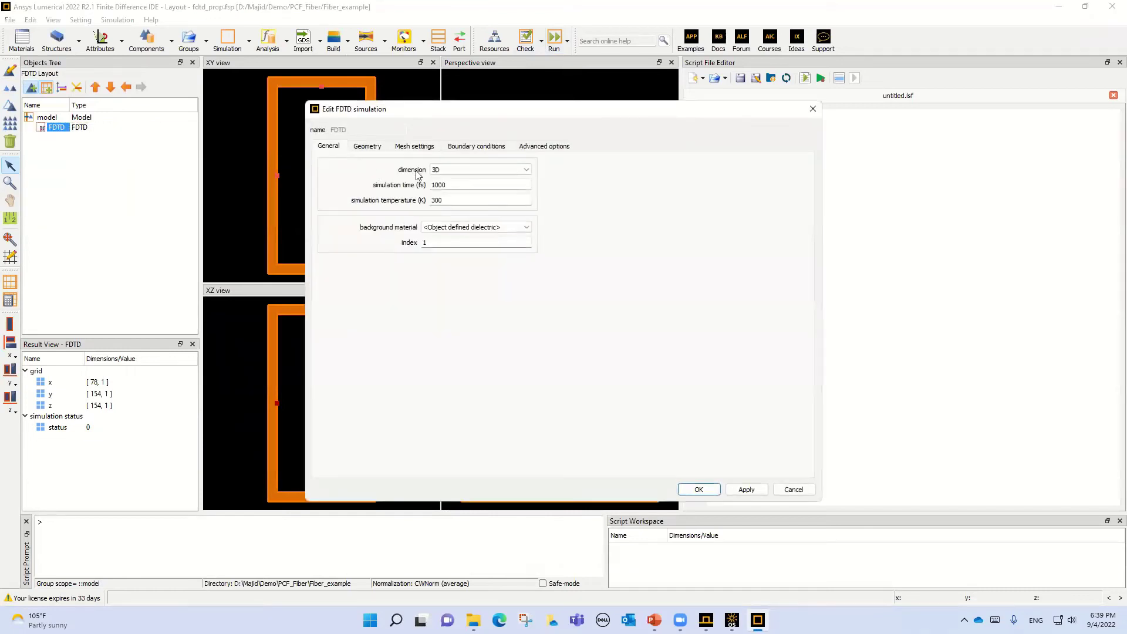
click(368, 146)
click(414, 147)
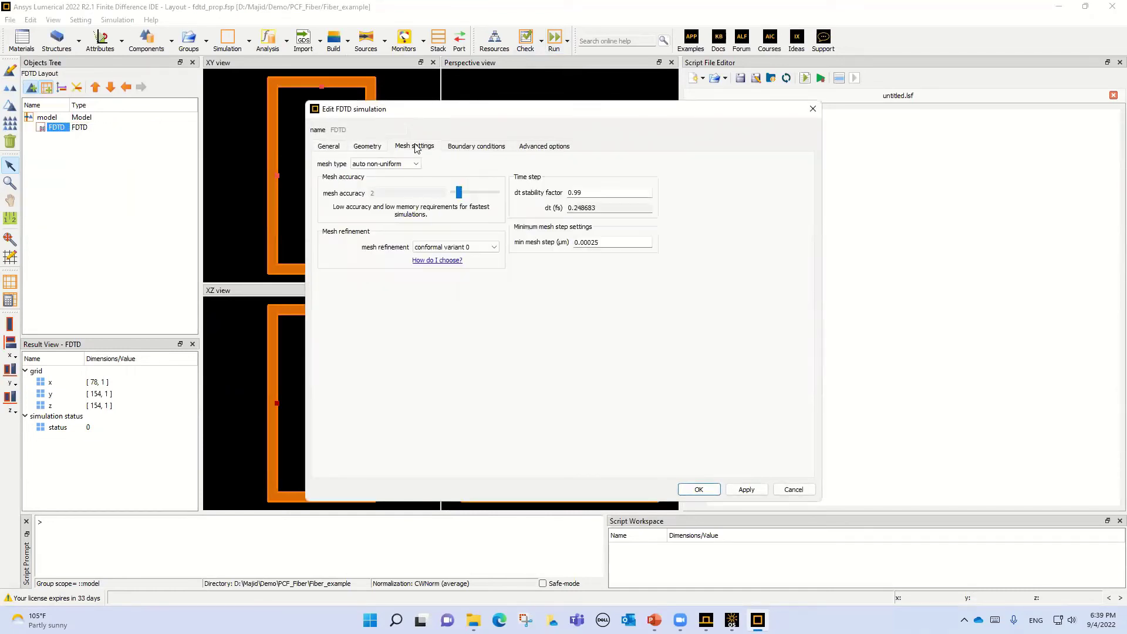
click(484, 149)
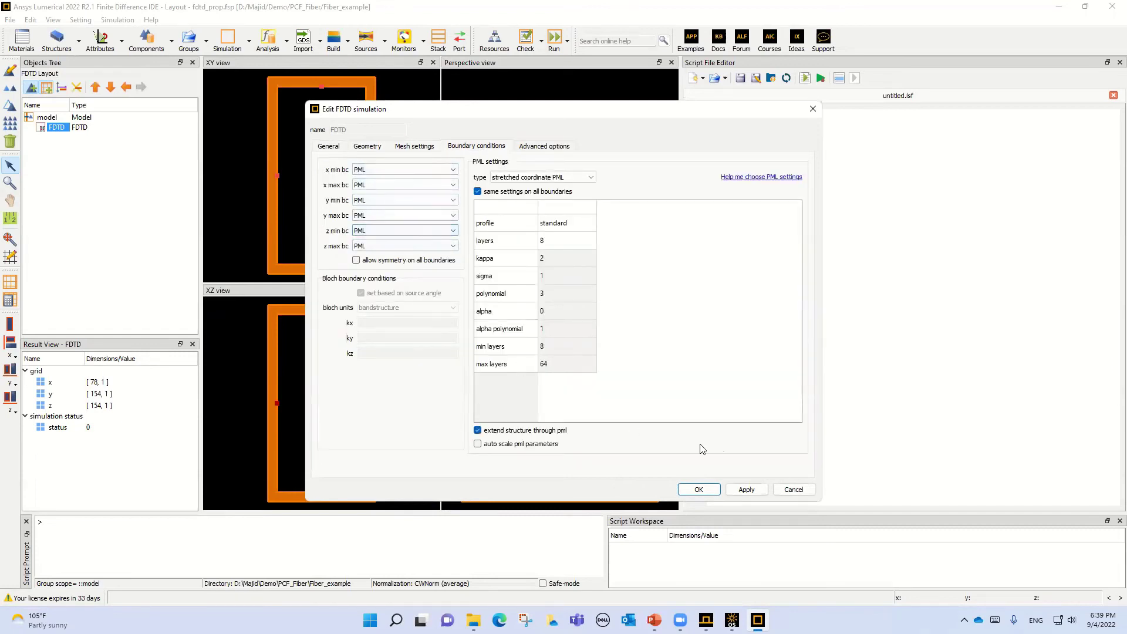
click(794, 489)
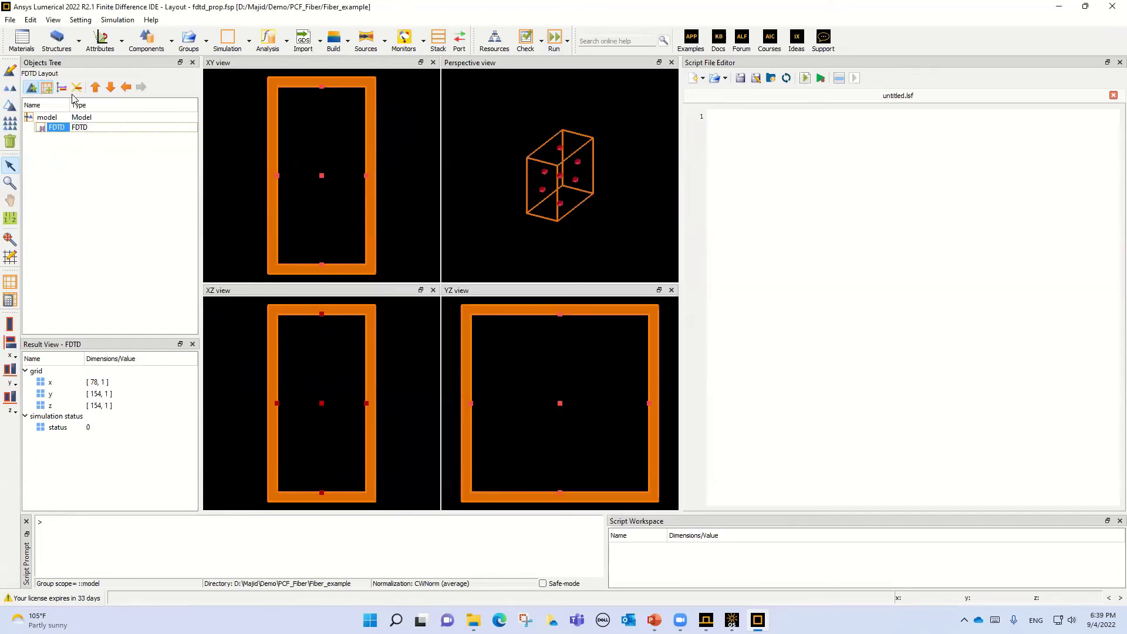
Step: Show the source and the monitors in the object list again, selecting the import source and monitor T
click(62, 88)
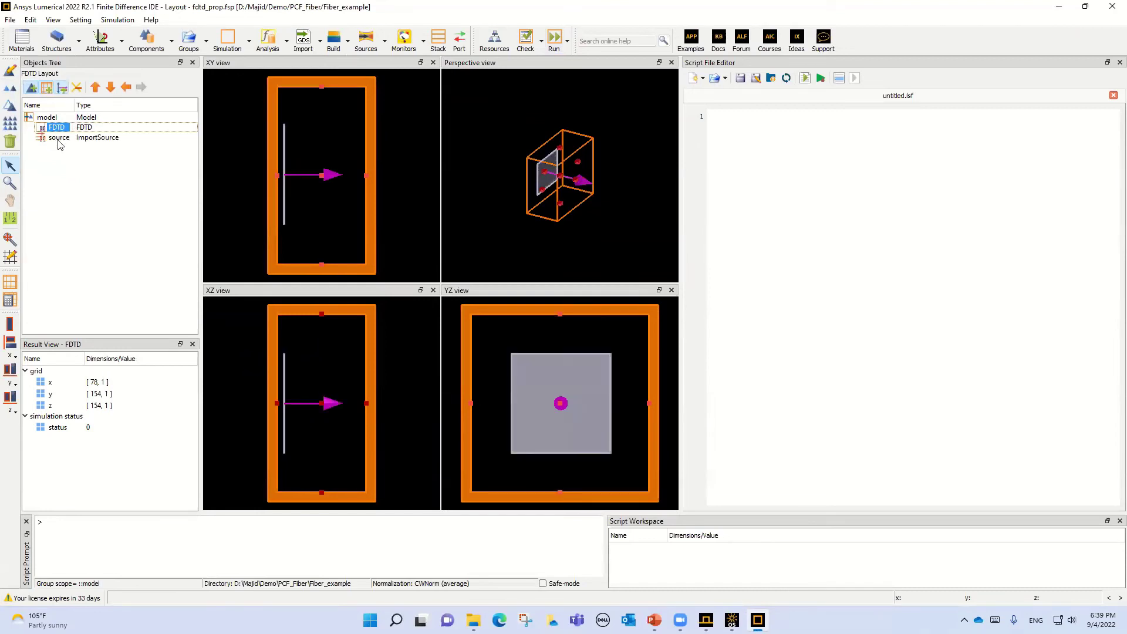
click(59, 138)
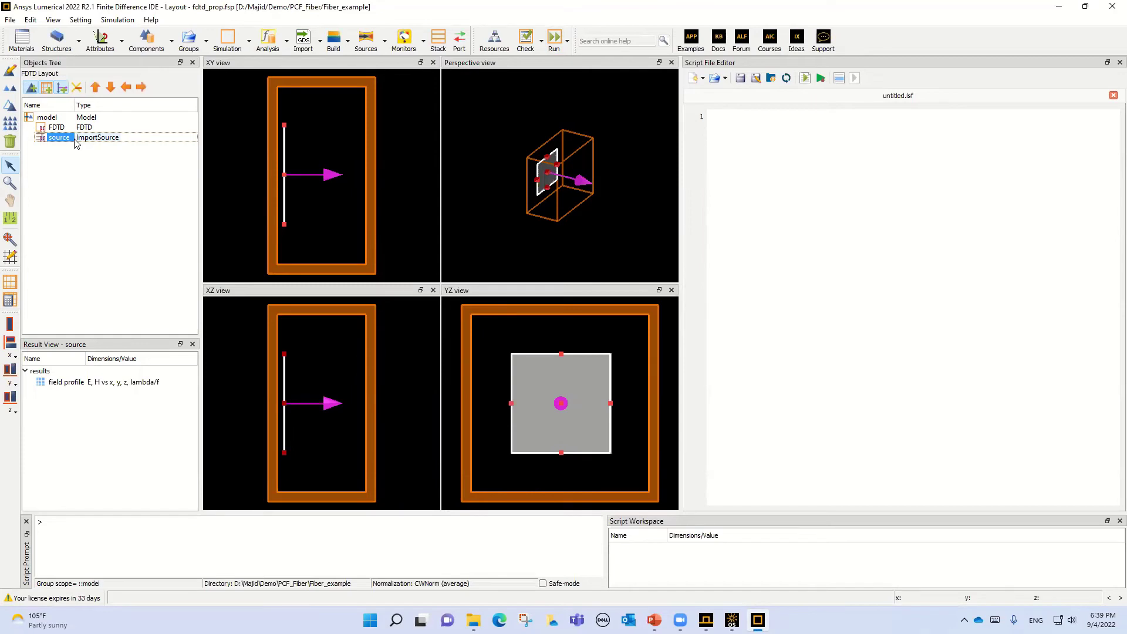
click(77, 88)
click(56, 149)
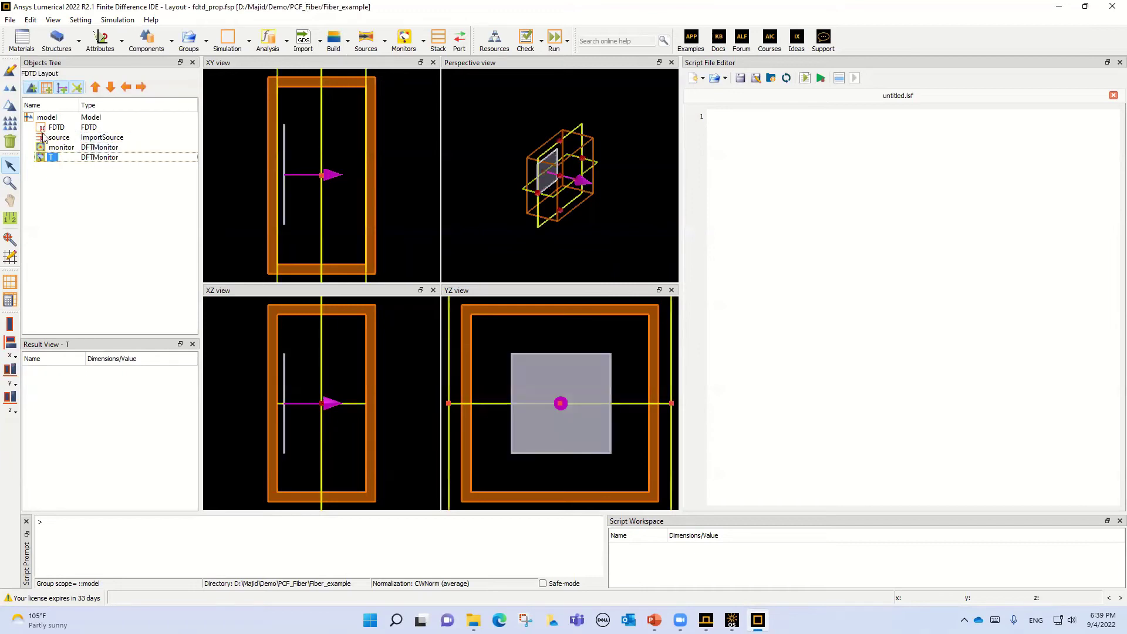
Step: Replace the import source's data with the Zemax beam file PCF_out_Zemax.ZBF and accept the source settings
click(45, 139)
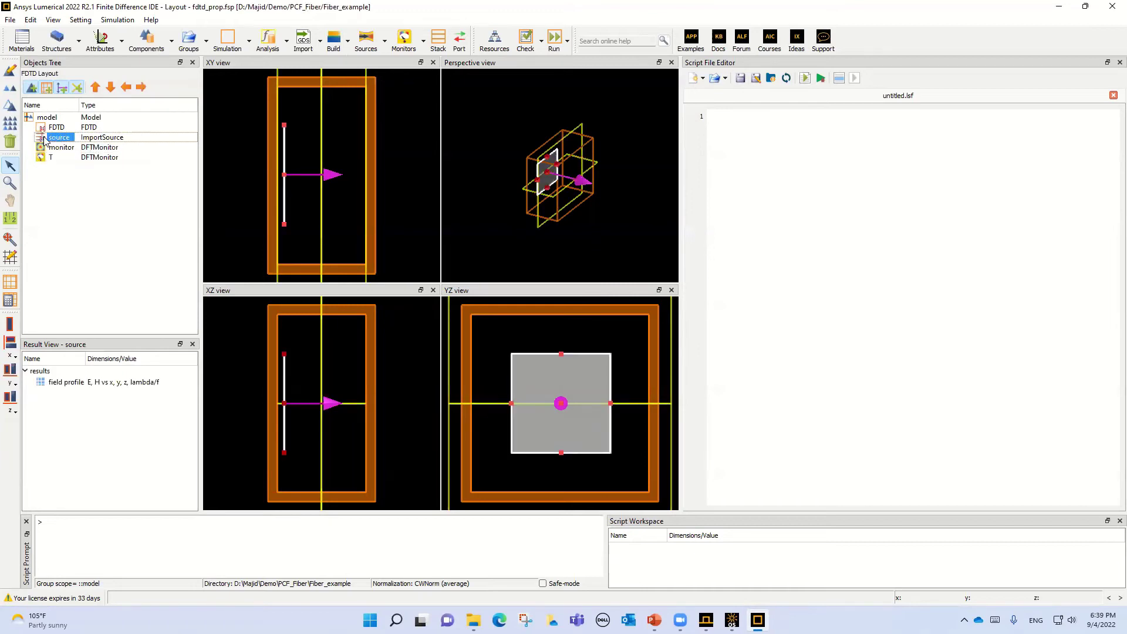
right_click(47, 139)
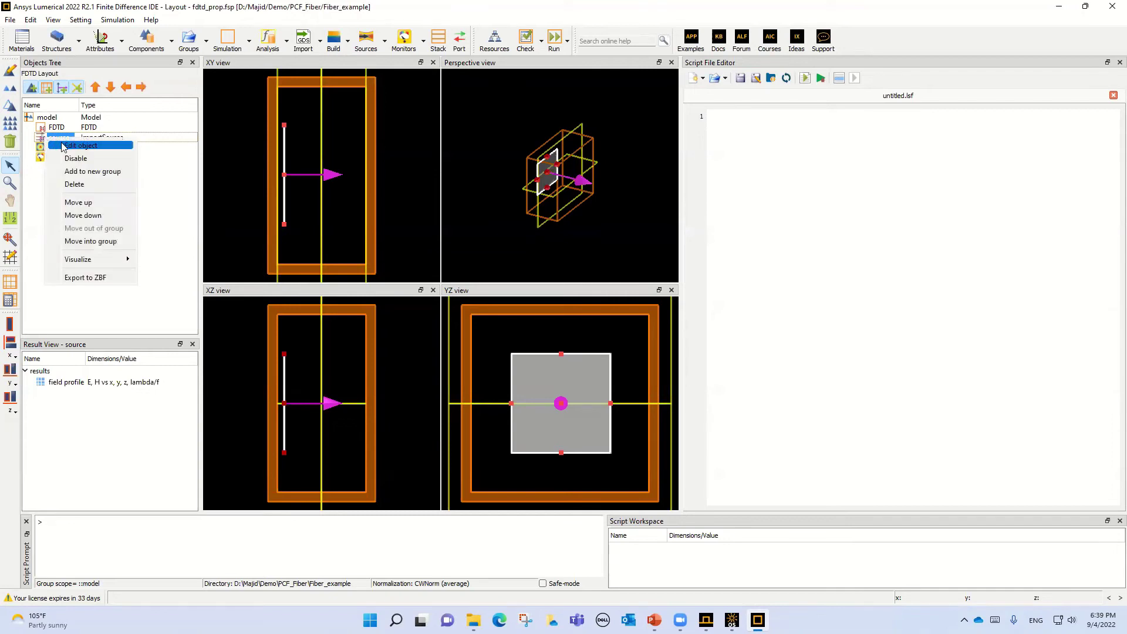
click(65, 146)
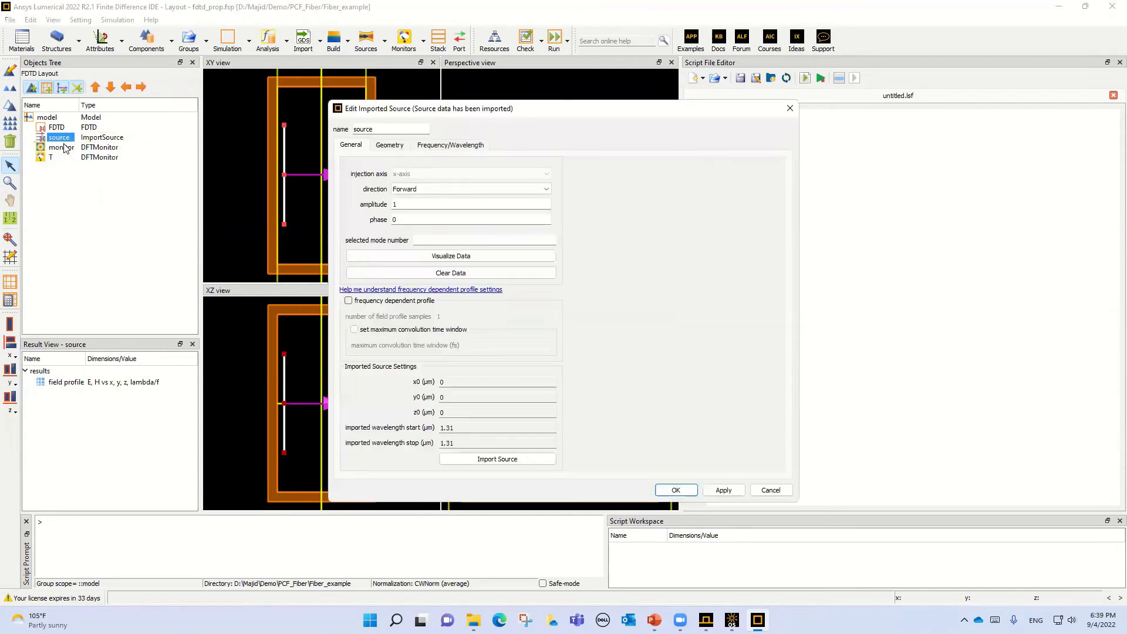
click(487, 460)
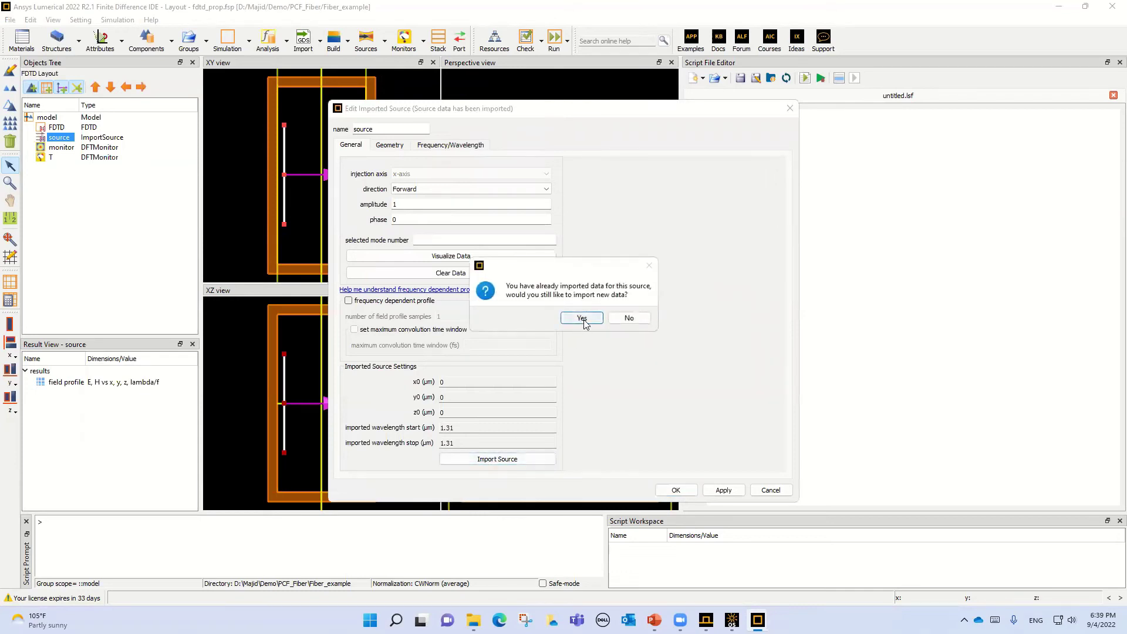
click(583, 318)
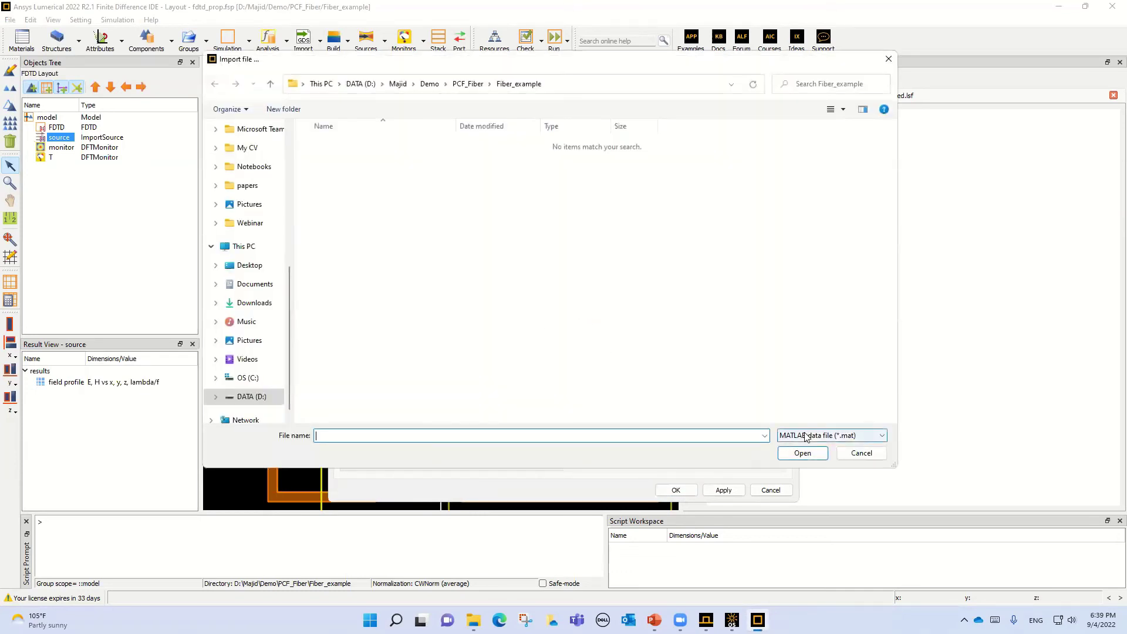
click(812, 438)
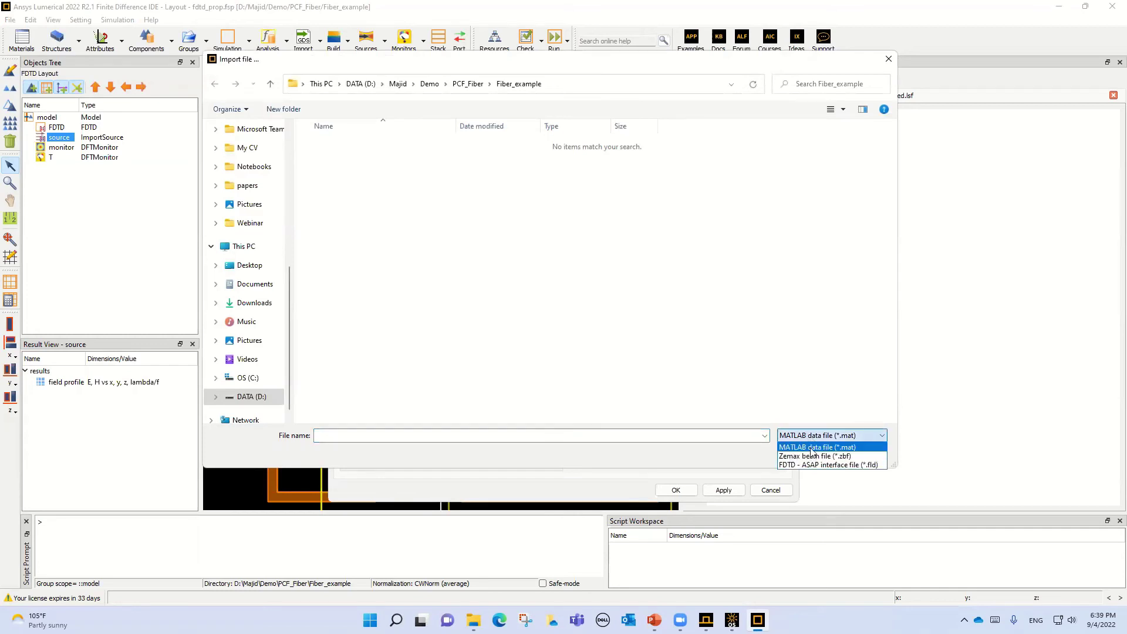
click(811, 455)
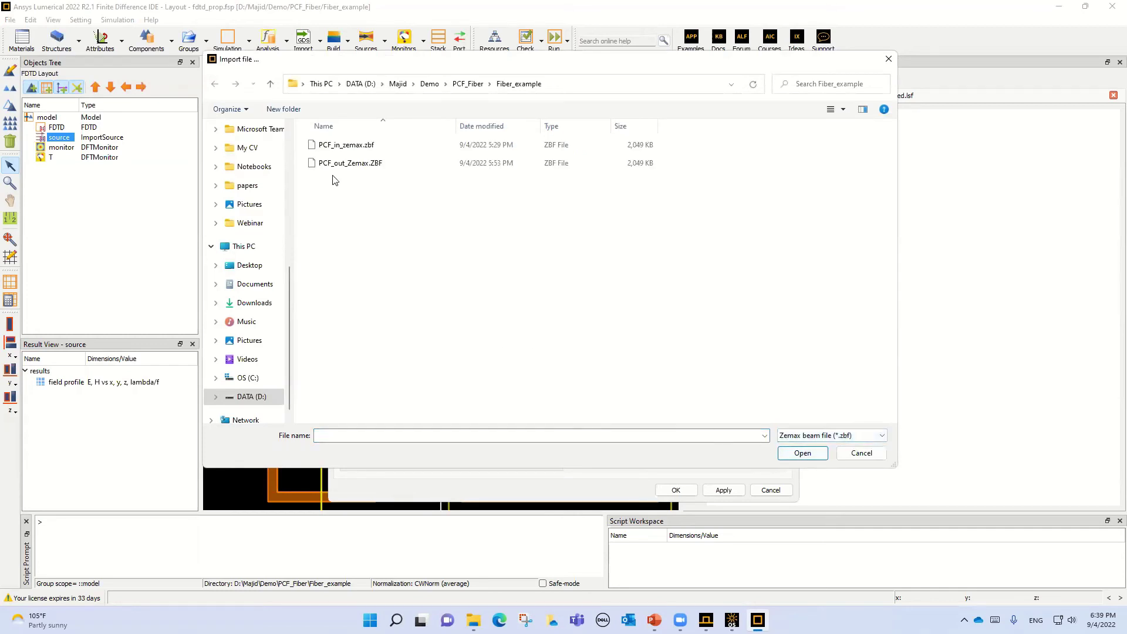
click(339, 168)
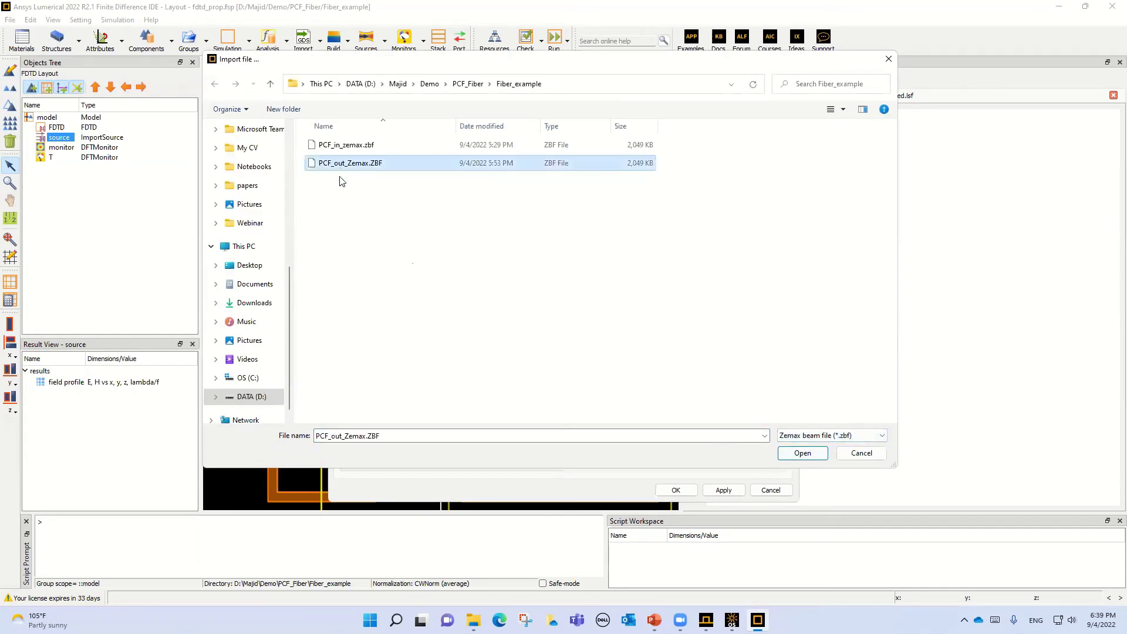
click(801, 455)
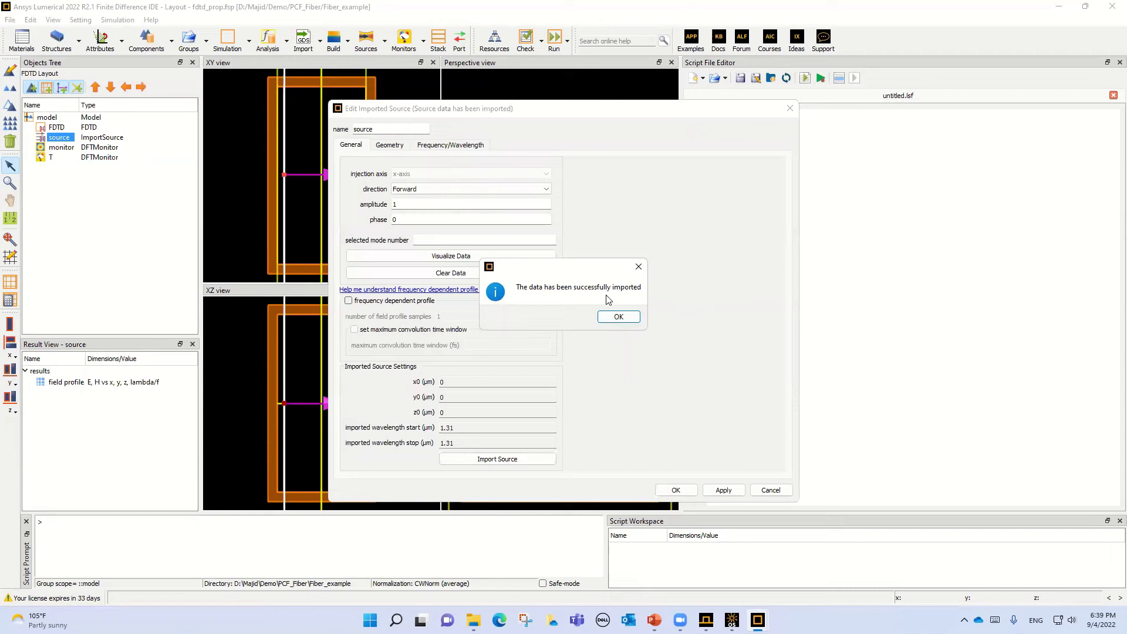
click(620, 317)
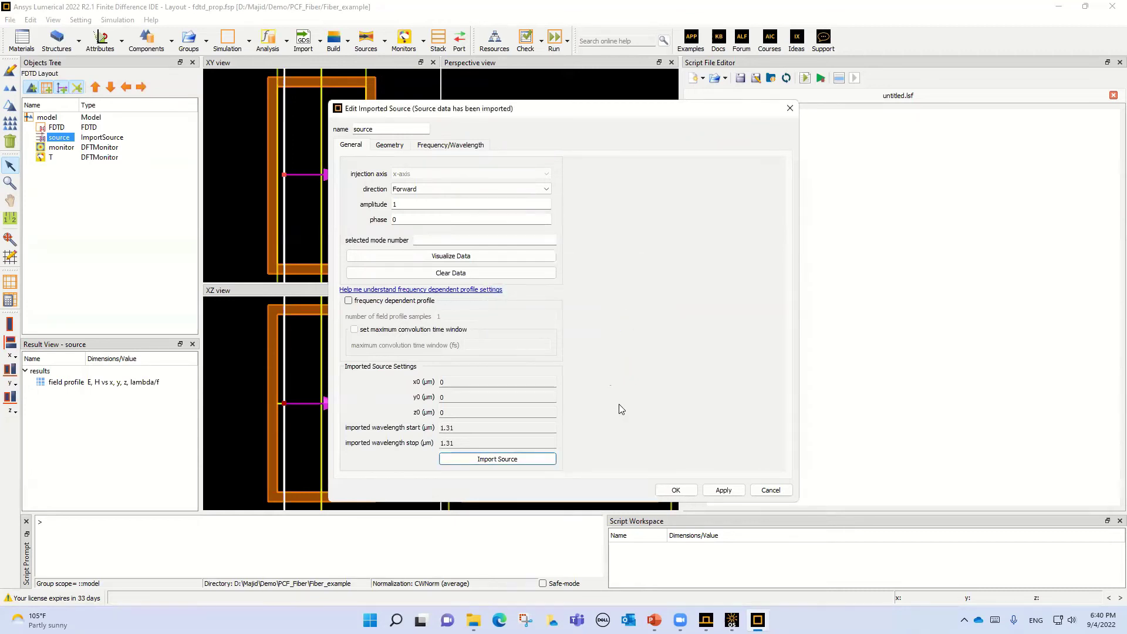
click(676, 490)
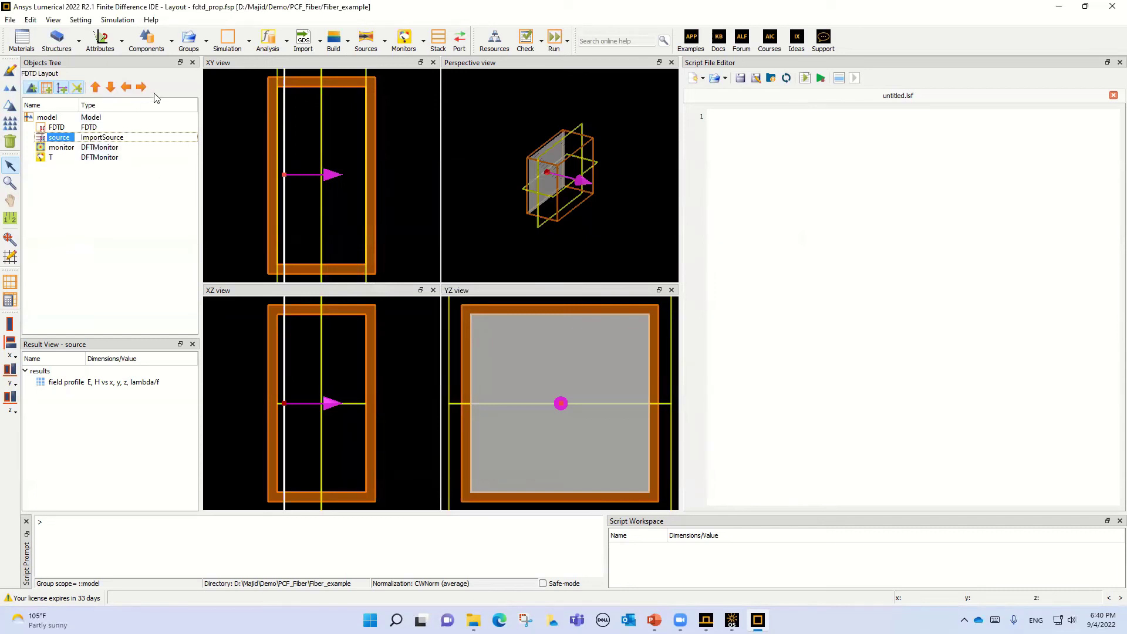
Step: Run the FDTD simulation and plot the import source's field profile in a new visualizer
click(554, 42)
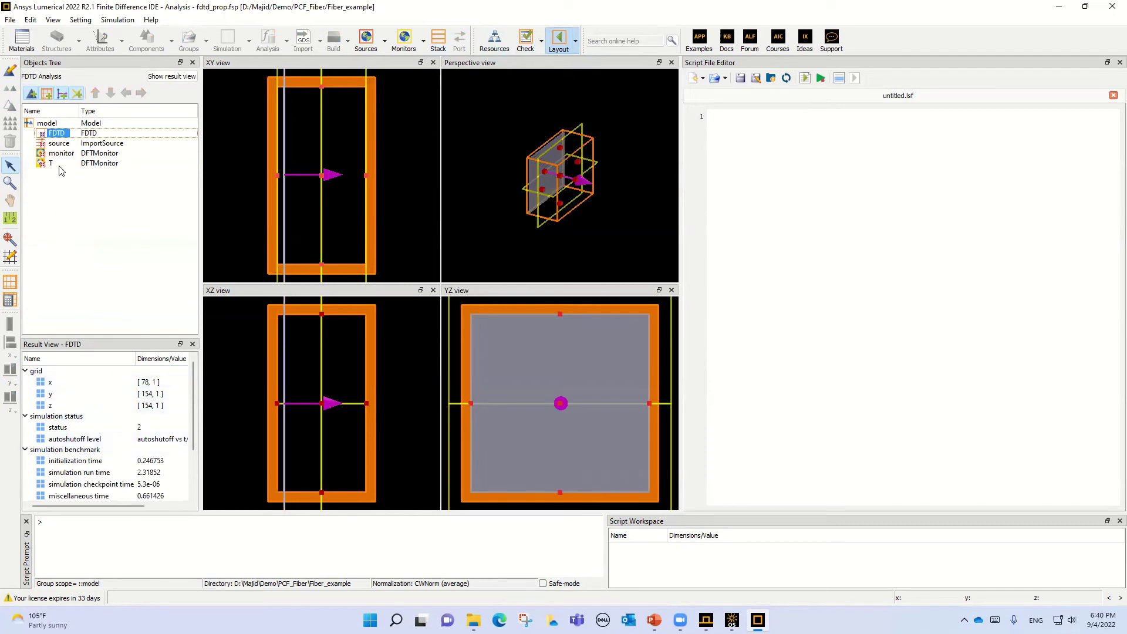
click(54, 147)
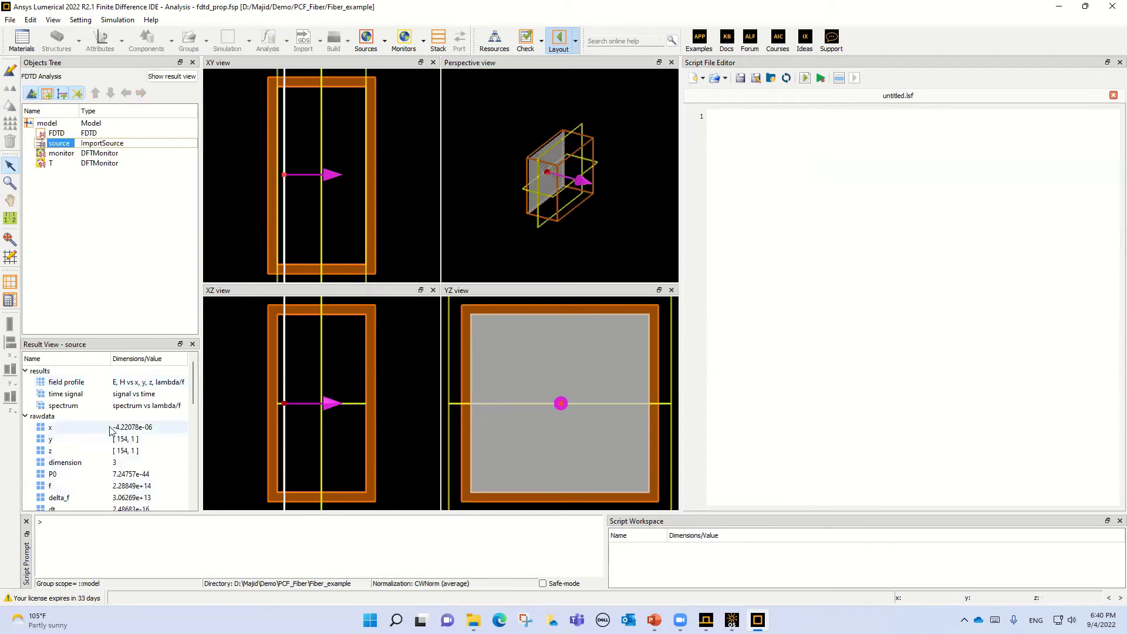
click(59, 383)
right_click(58, 384)
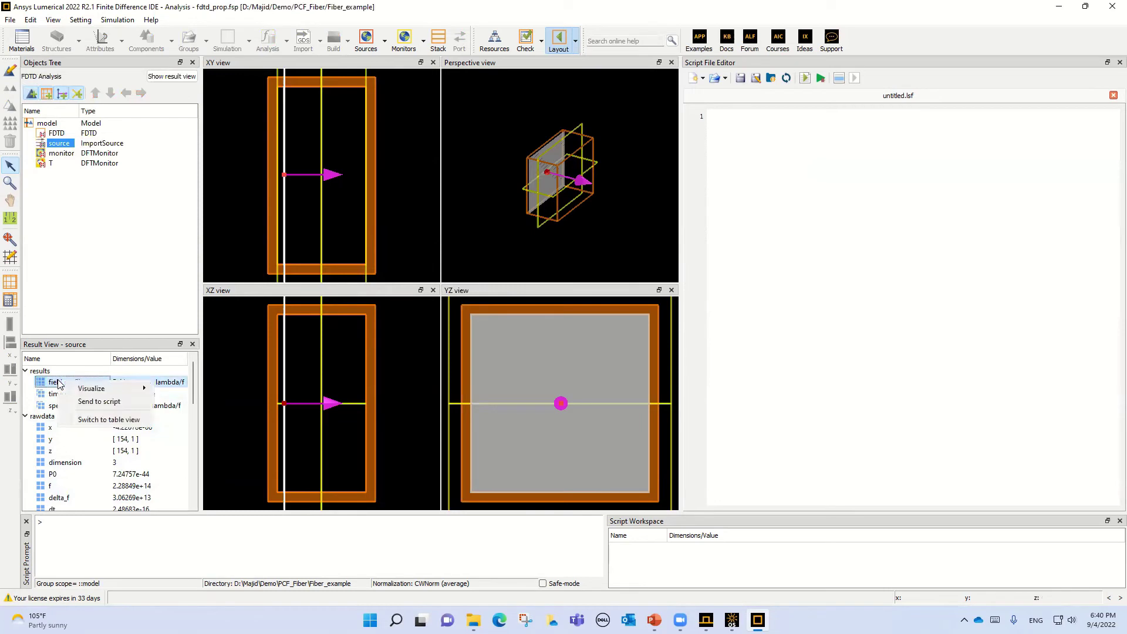
mouse_move(95, 389)
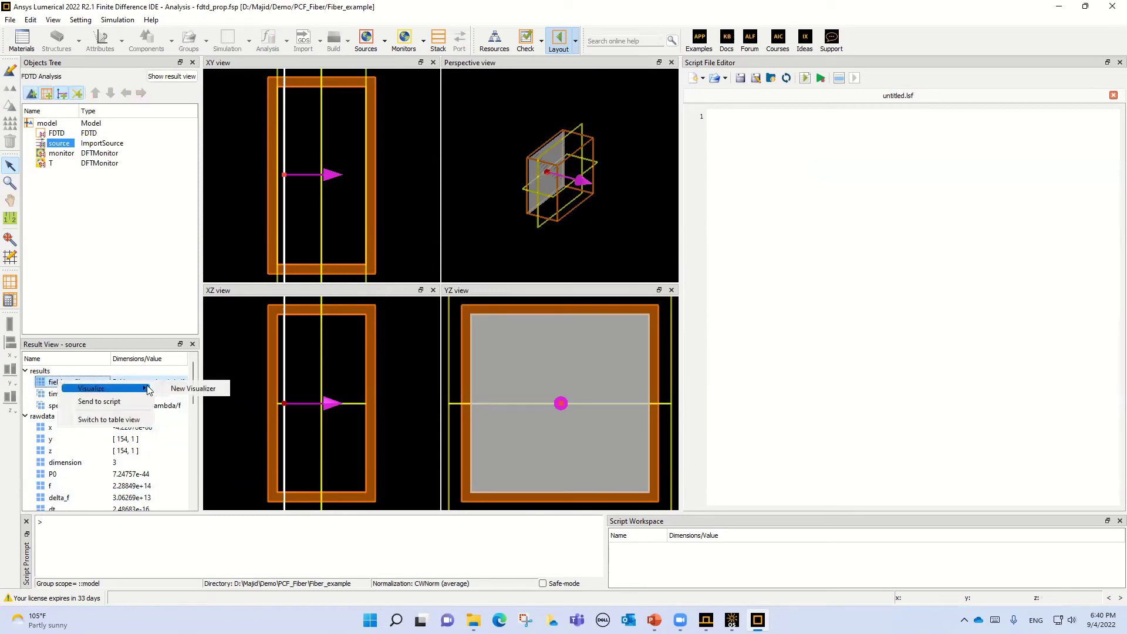
click(181, 389)
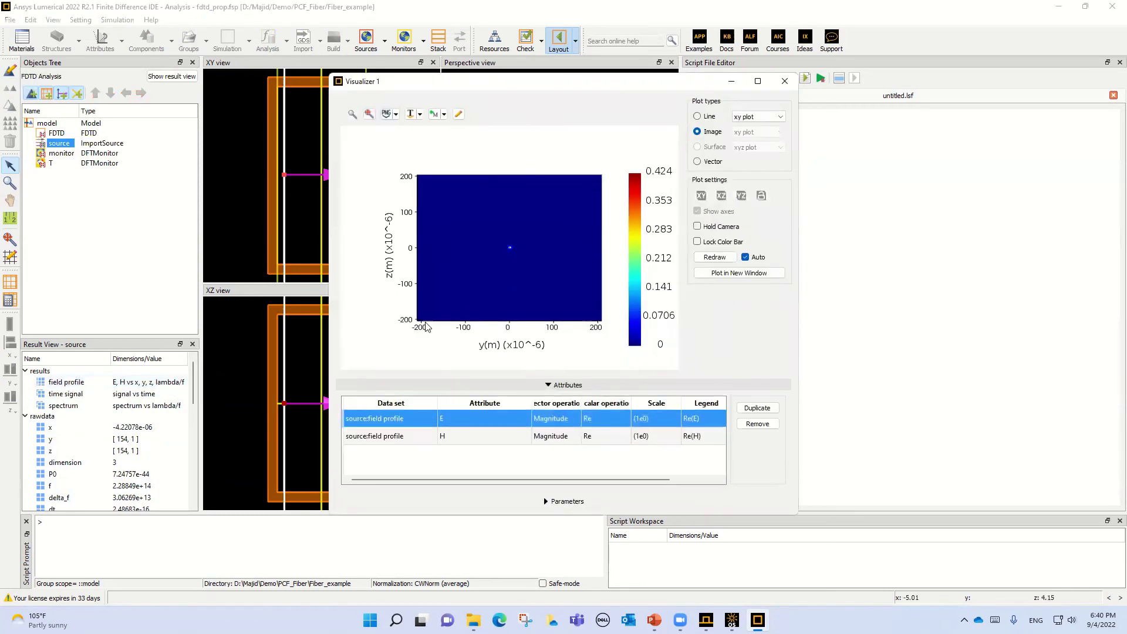
Step: Inspect the beam spot at the centre of the source plot, compare the E and H fields, and close the visualizer
scroll(518, 248, up, 2)
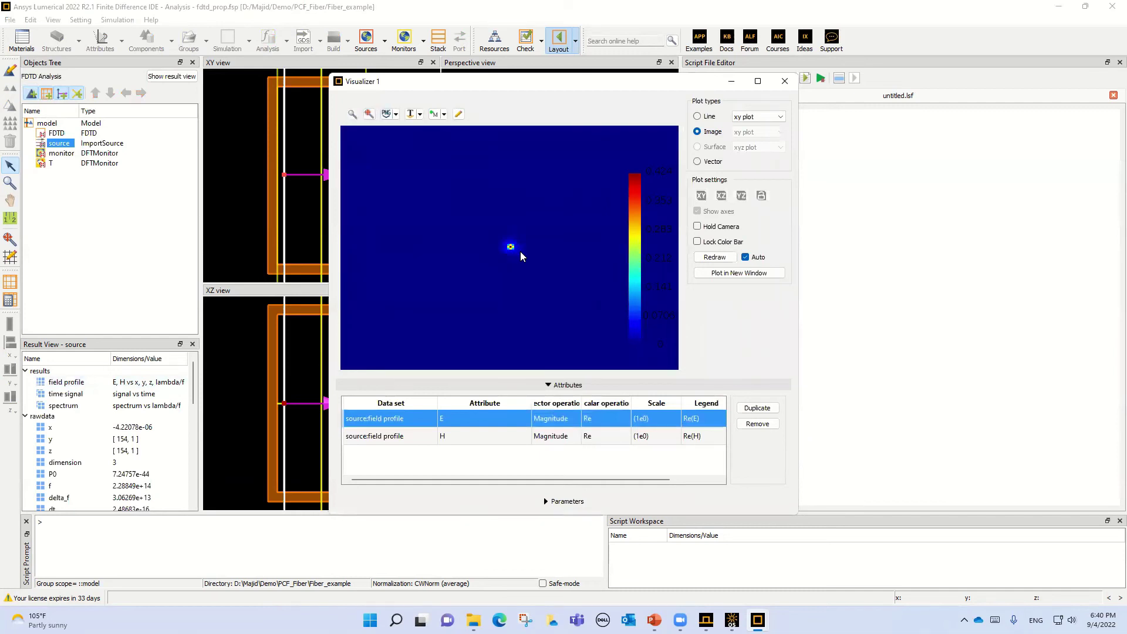
scroll(520, 251, down, 2)
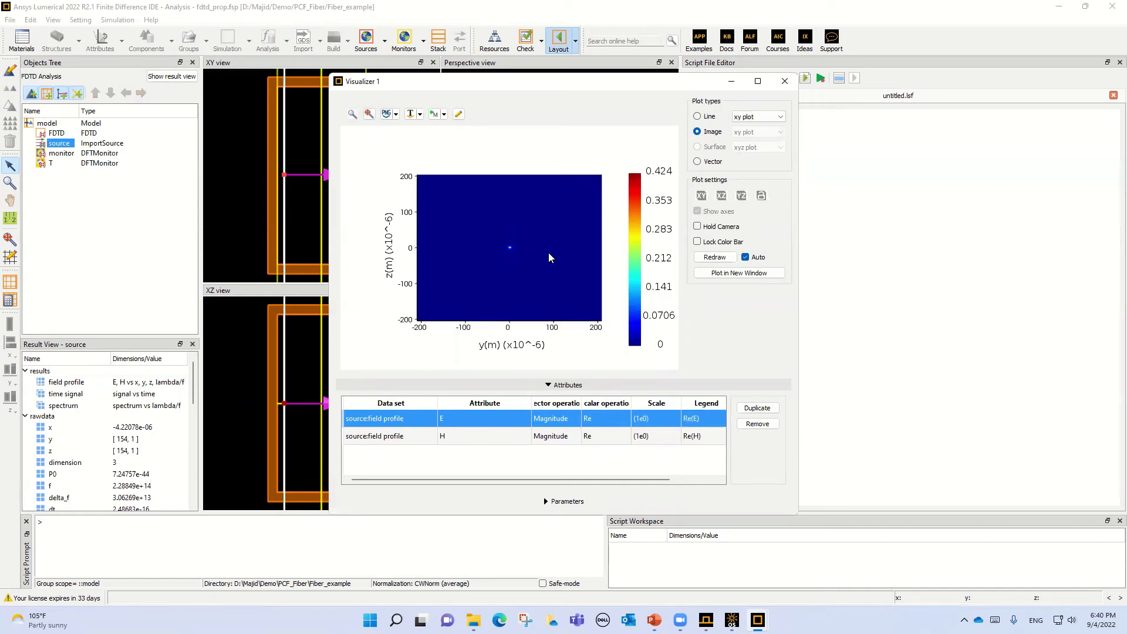
click(439, 437)
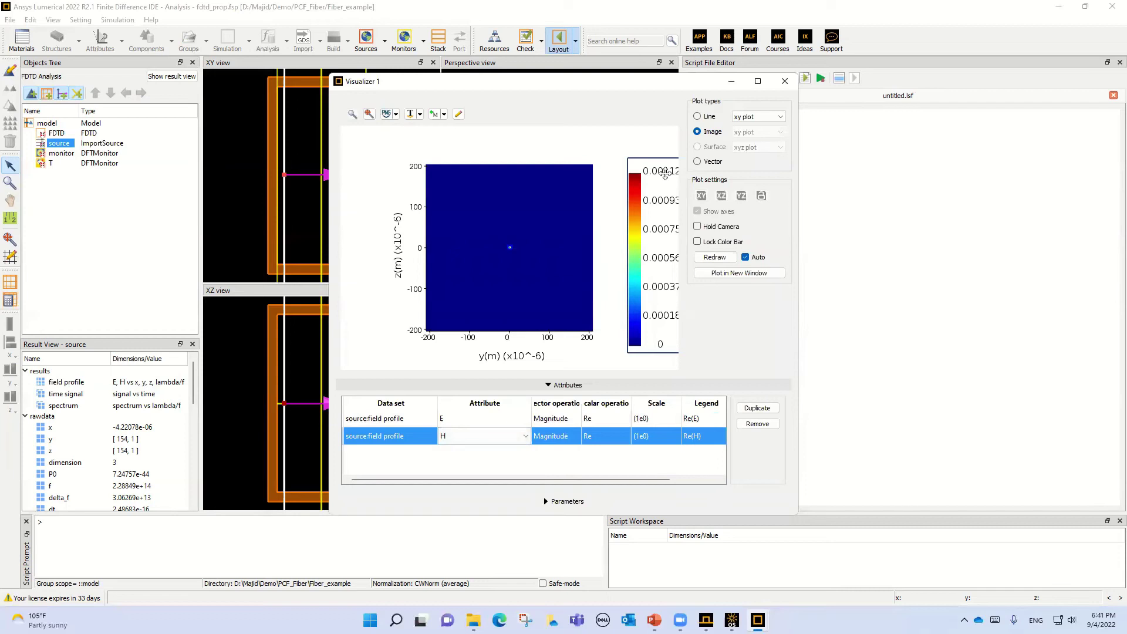
click(454, 419)
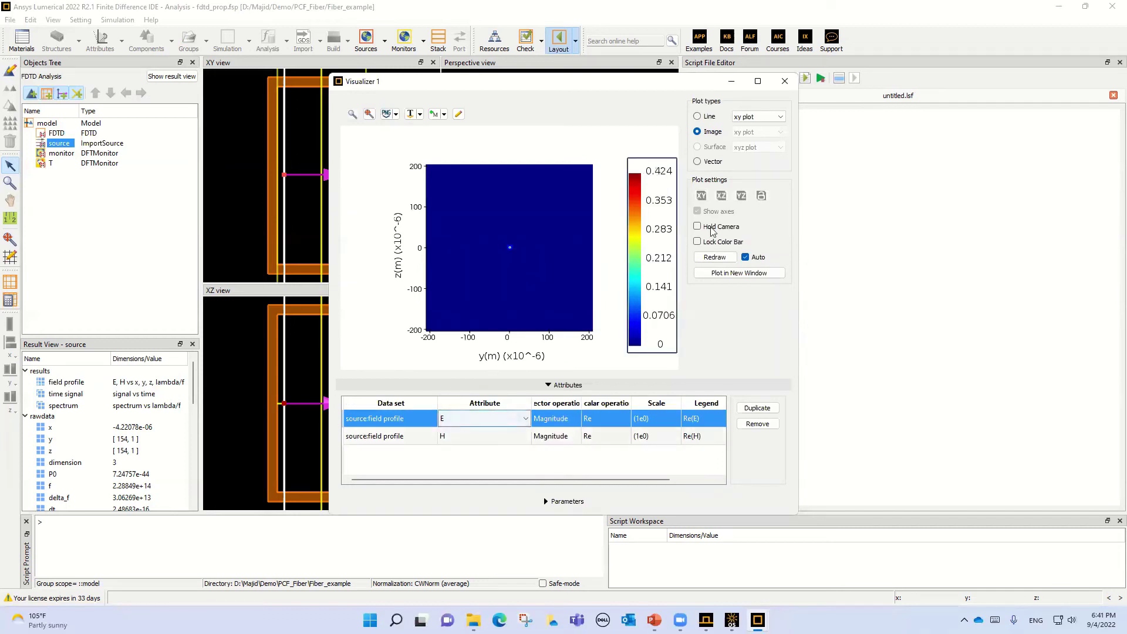
click(785, 81)
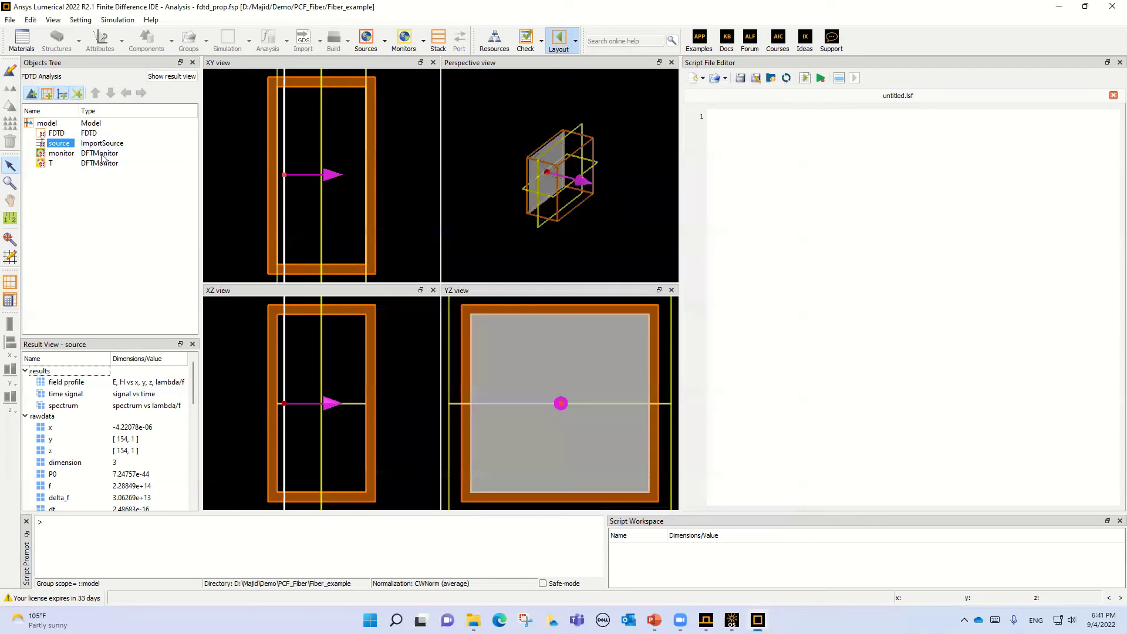
Step: Review the results available for the DFT monitor and monitor T, including T's E and H fields
right_click(53, 154)
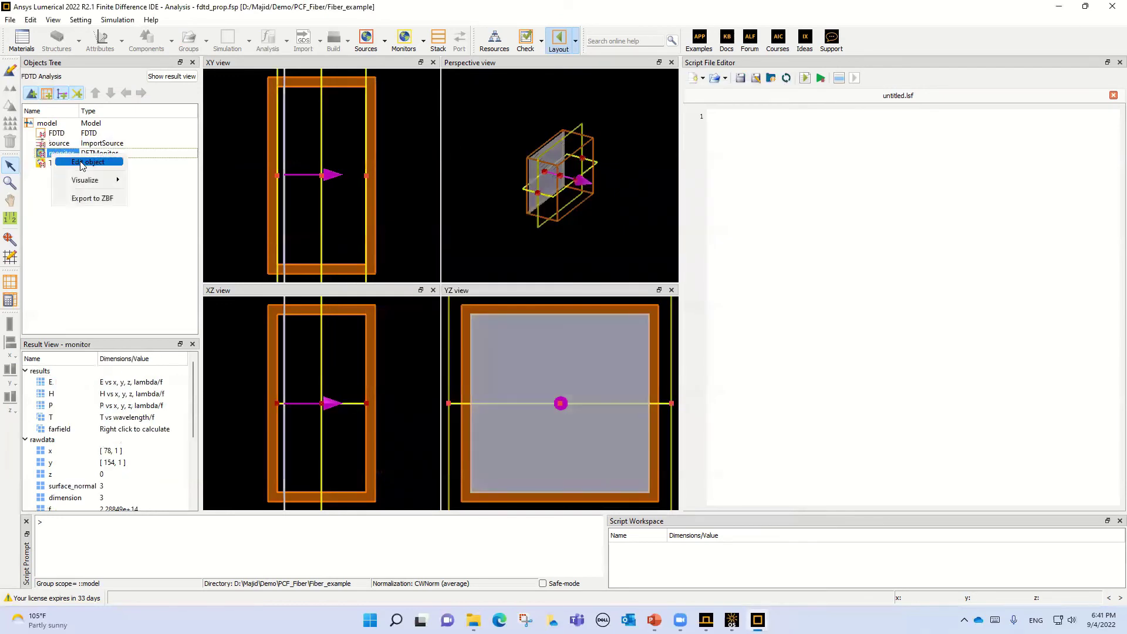
click(42, 165)
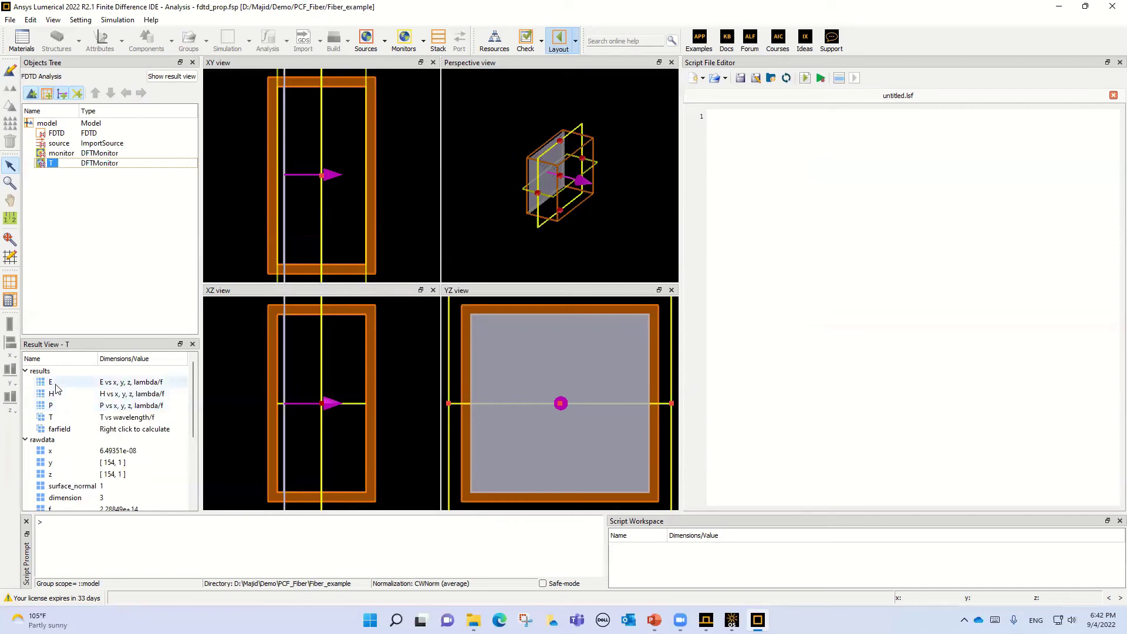
click(52, 383)
click(52, 395)
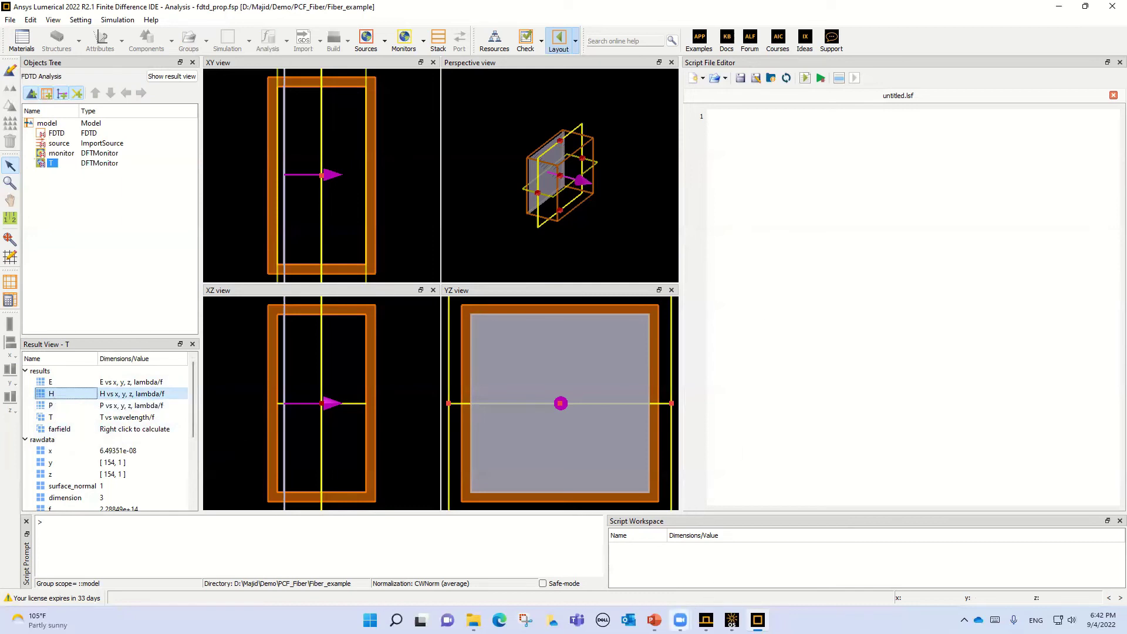
Step: Switch to the Fiber_coupling.pptx presentation in PowerPoint and browse the slides following slide 5
mouse_move(653, 620)
click(672, 591)
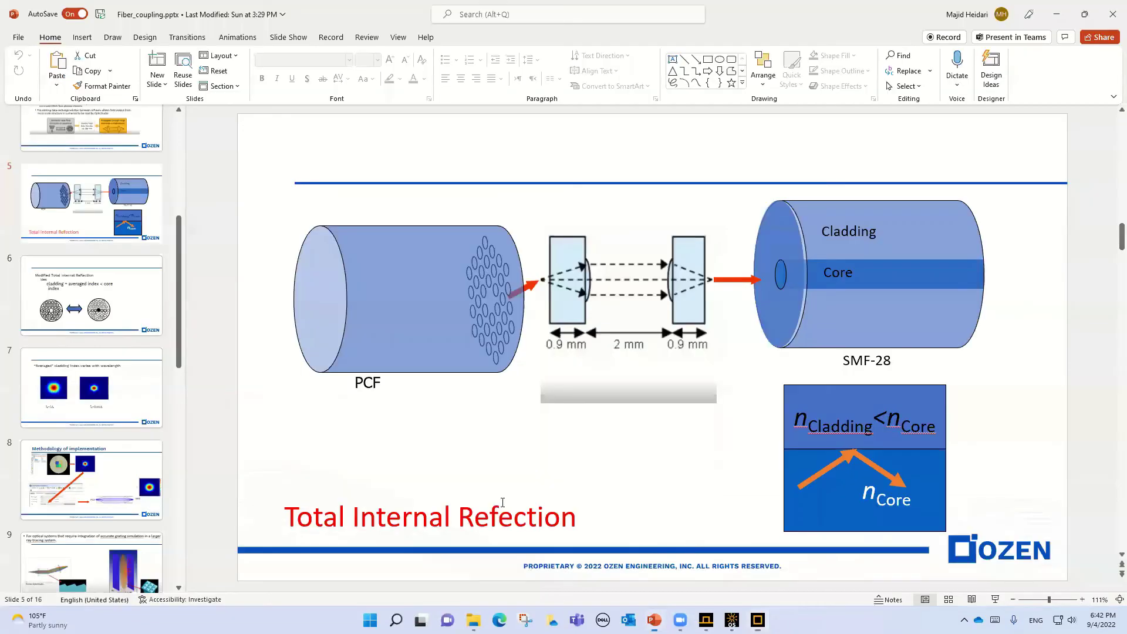
scroll(115, 412, down, 1)
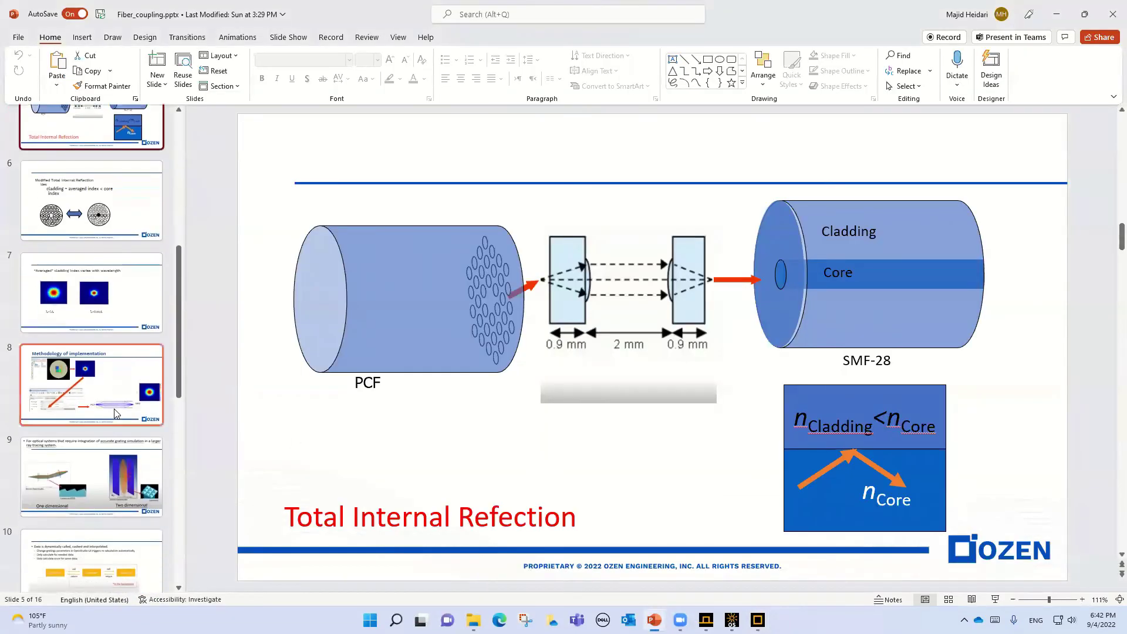